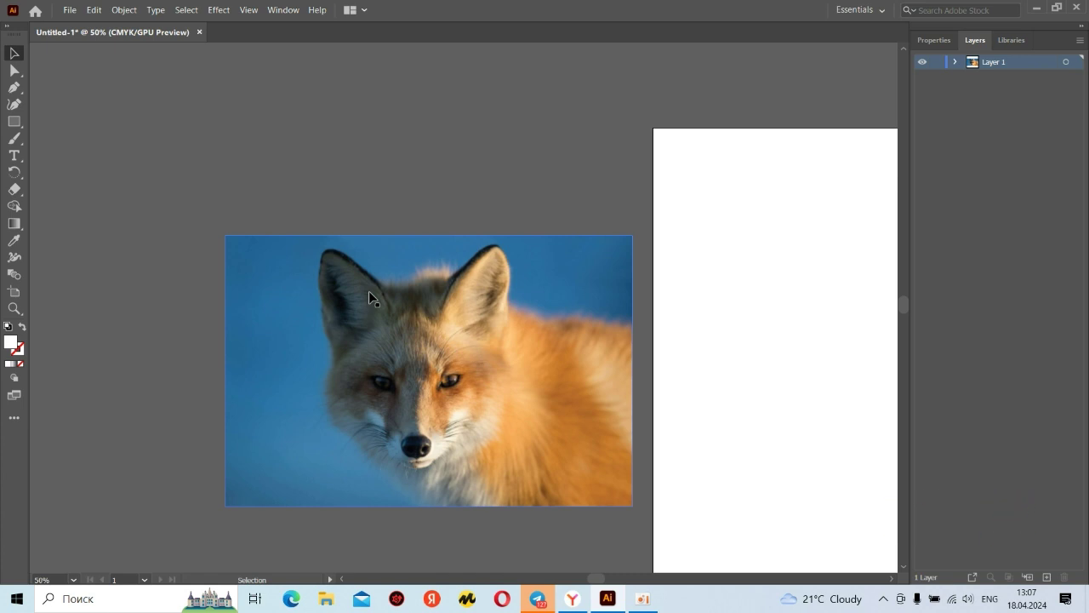
- Nudge the fox photo slightly up and left, then open the Window menu
{"action": "left_click_drag", "start_coordinate": [412, 364], "coordinate": [392, 324]}
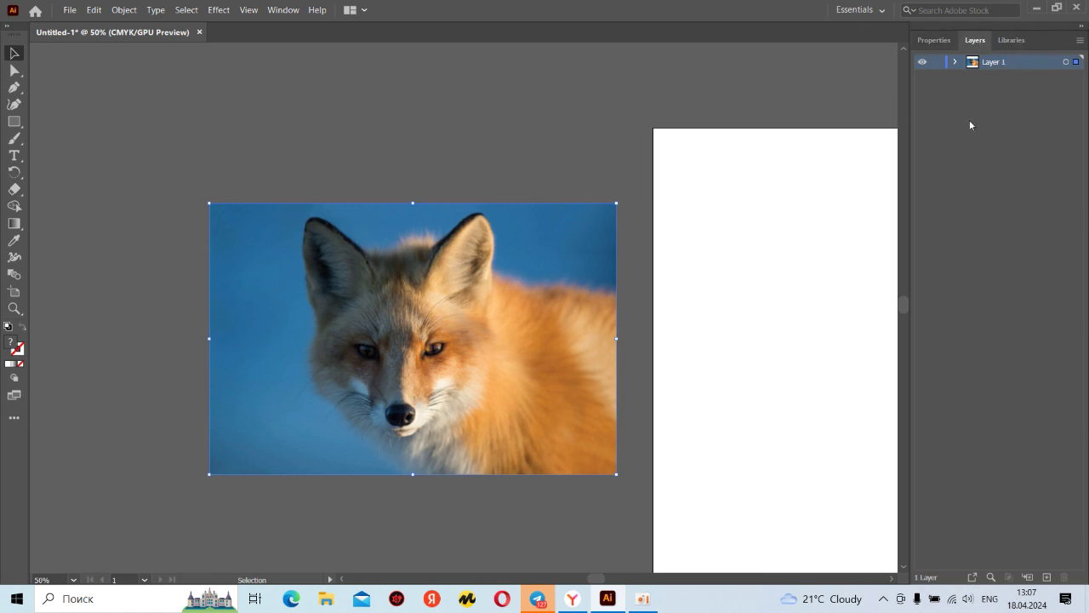
{"action": "left_click", "coordinate": [284, 12]}
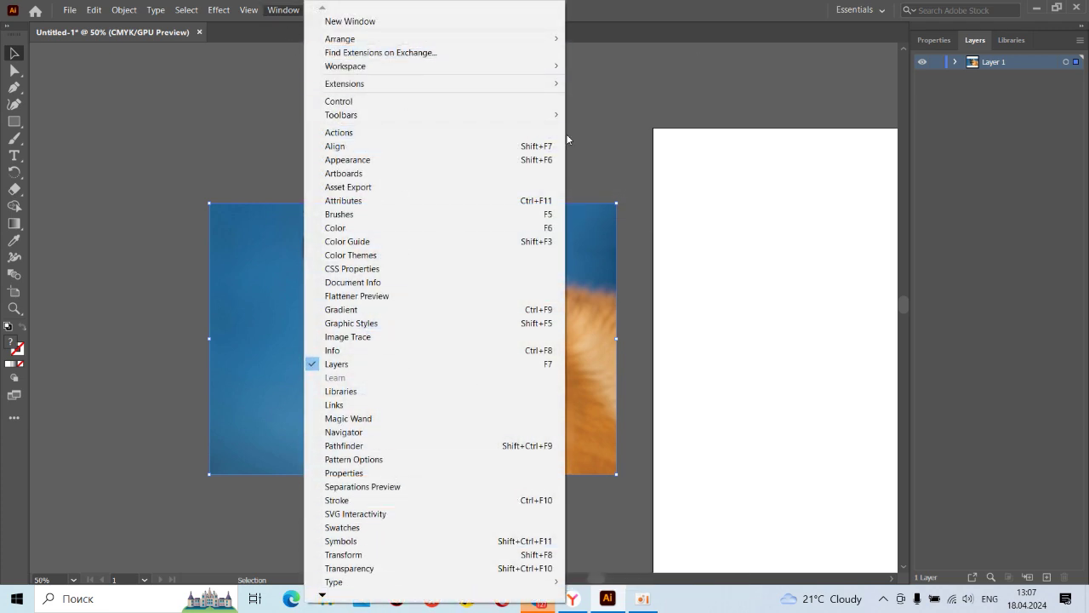
- Close the Window menu and lock the fox <Image> sublayer inside Layer 1
{"action": "left_click", "coordinate": [628, 92]}
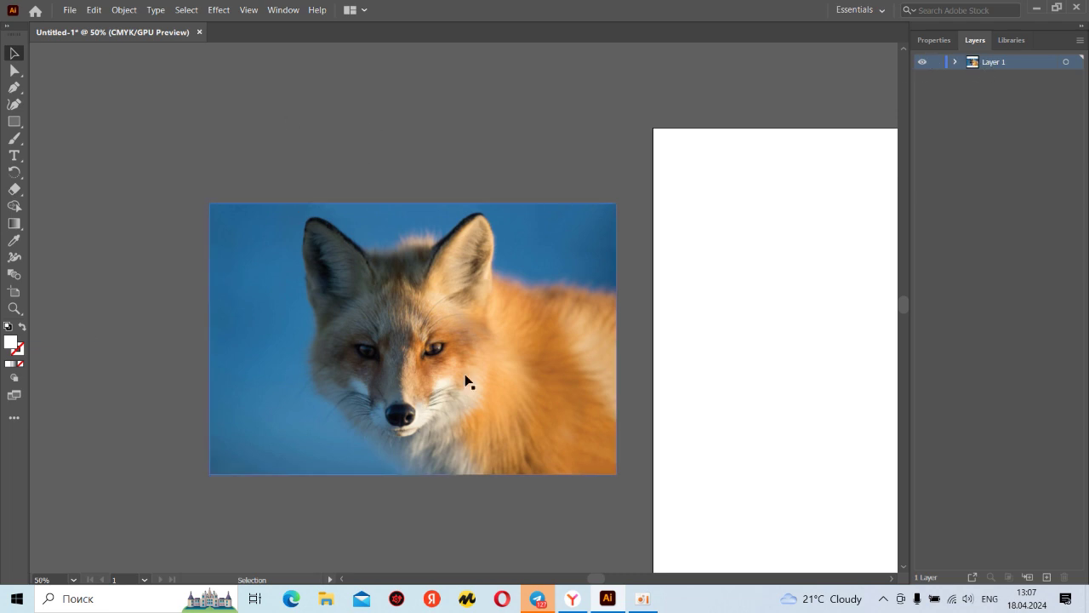
{"action": "left_click", "coordinate": [955, 62]}
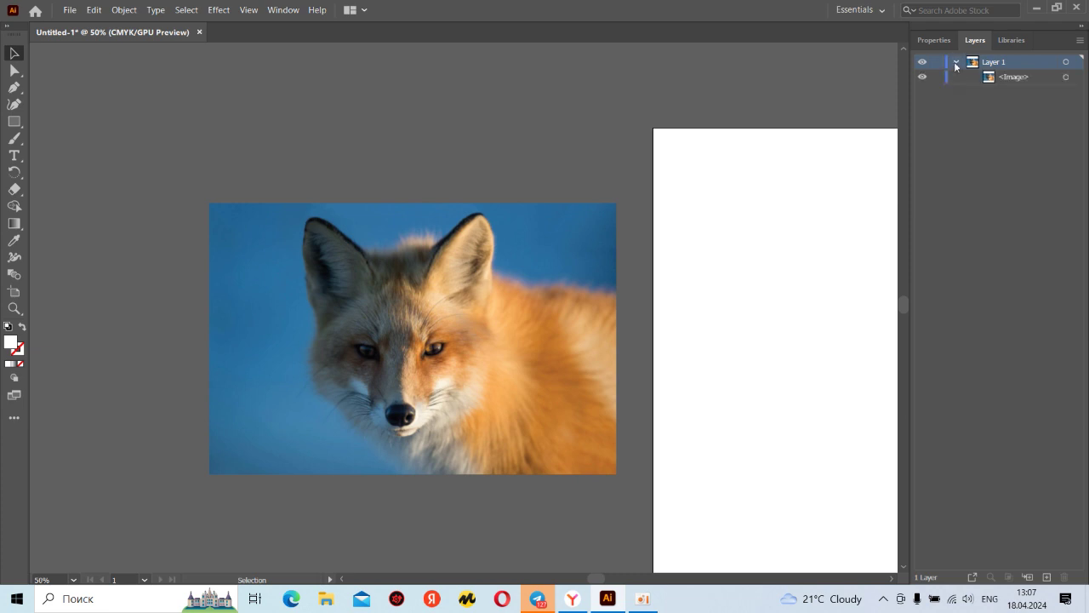
{"action": "left_click", "coordinate": [469, 263]}
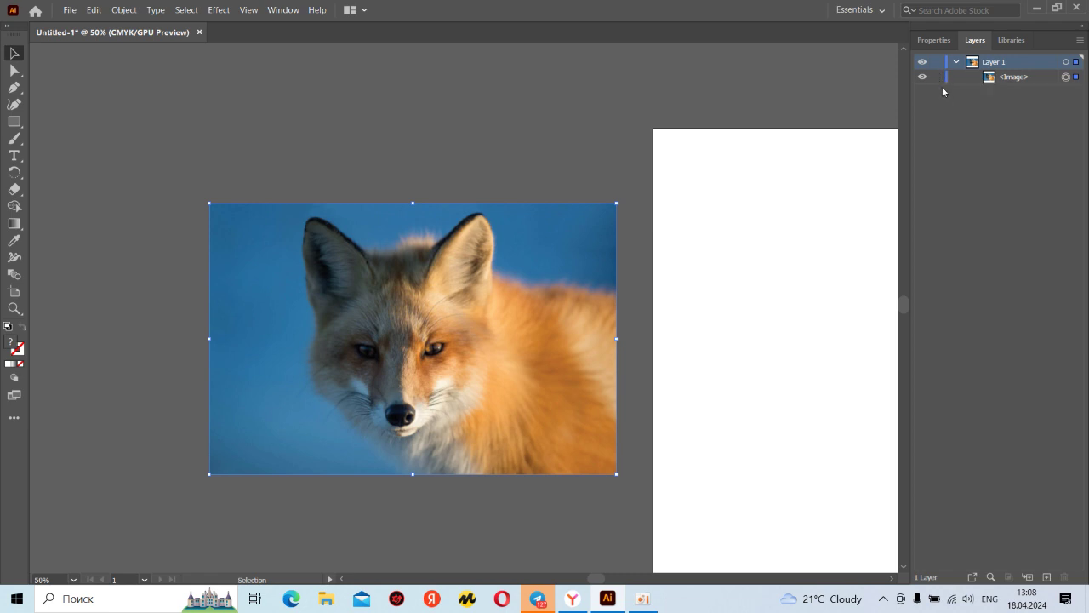
{"action": "left_click", "coordinate": [938, 77]}
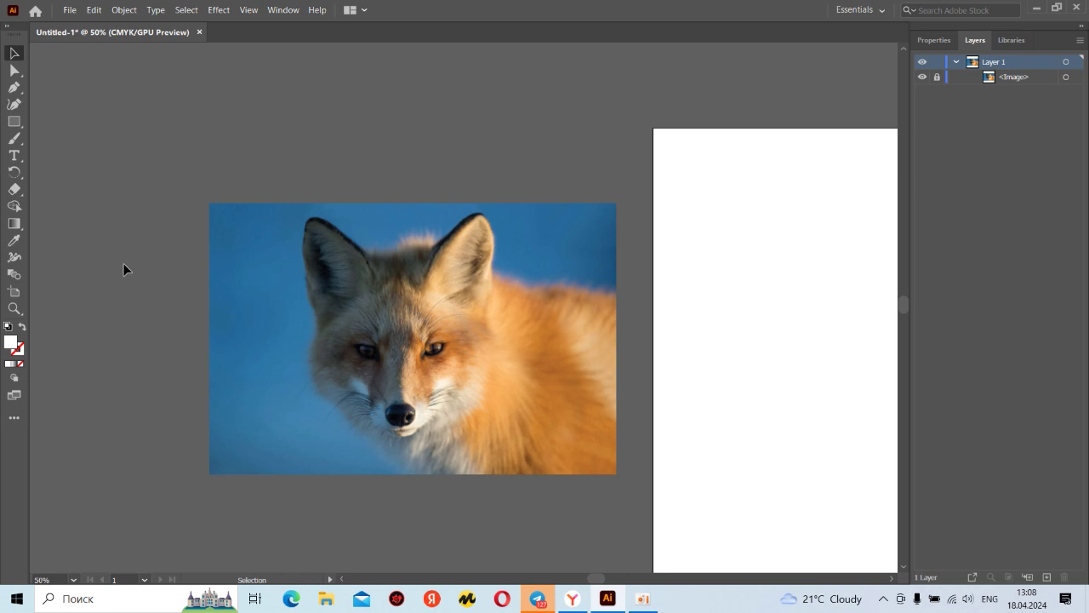
- Select the Pen tool and zoom in on the fox's left ear tip
{"action": "scroll", "coordinate": [289, 308], "scroll_direction": "up", "scroll_amount": 2}
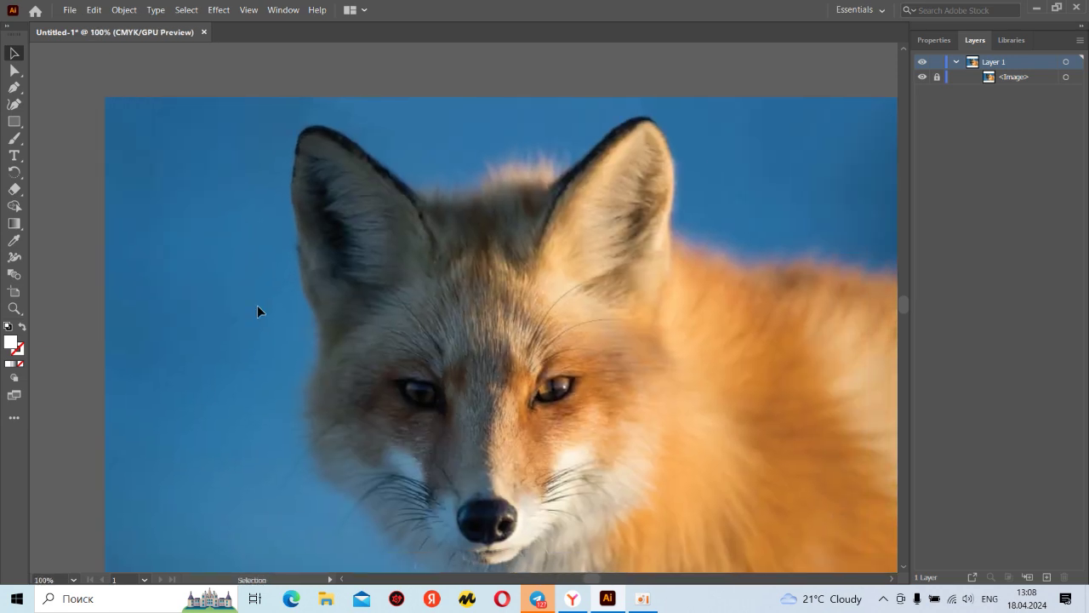
{"action": "left_click", "coordinate": [14, 87]}
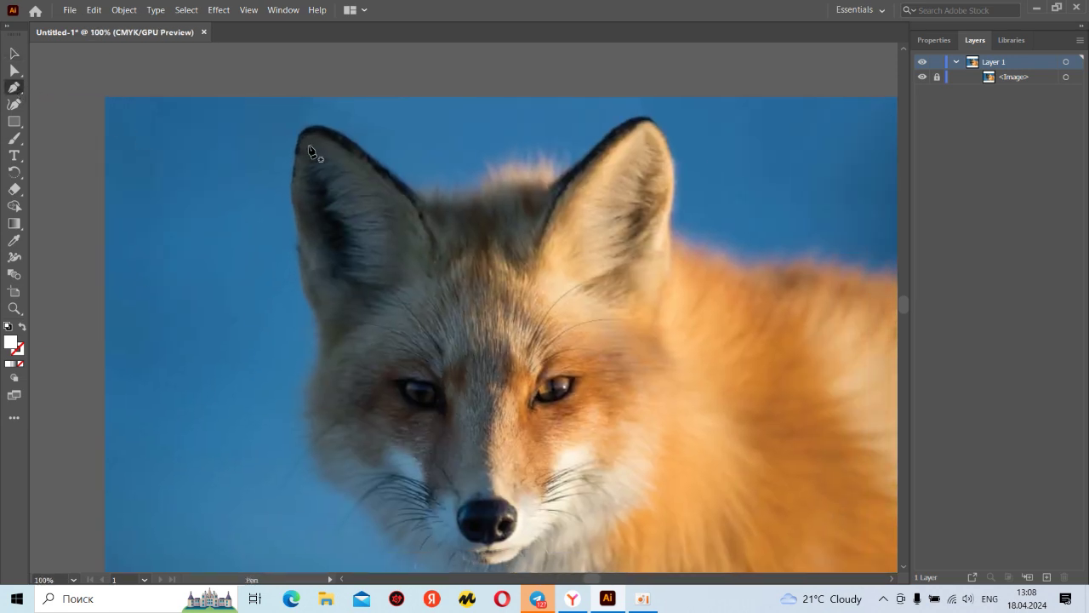
{"action": "scroll", "coordinate": [310, 147], "scroll_direction": "up", "scroll_amount": 2}
{"action": "left_click_drag", "start_coordinate": [316, 146], "coordinate": [277, 141]}
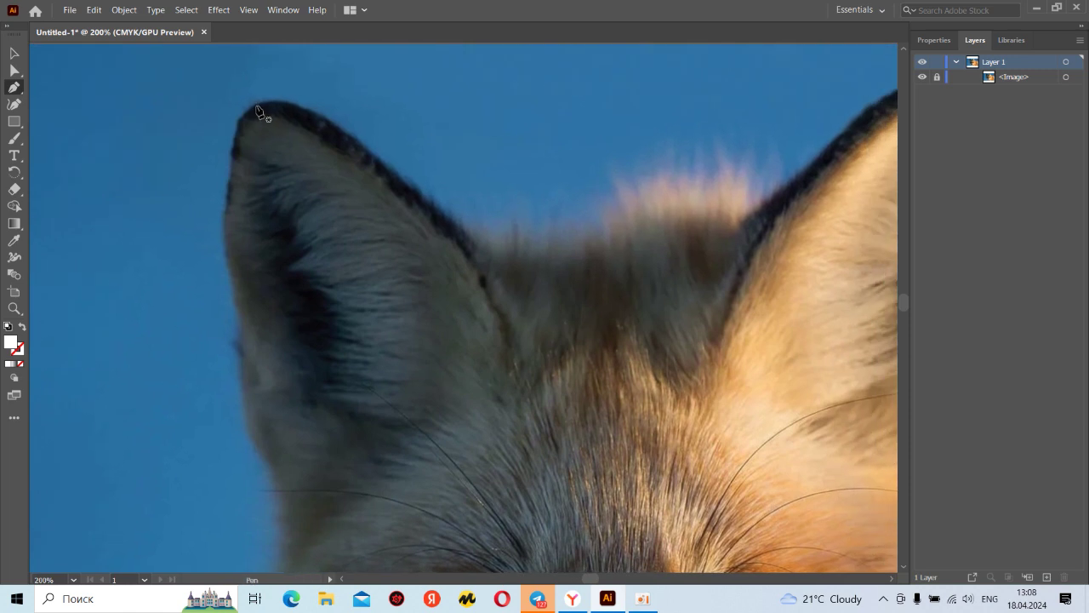
{"action": "scroll", "coordinate": [491, 171], "scroll_direction": "down", "scroll_amount": 2}
{"action": "scroll", "coordinate": [491, 171], "scroll_direction": "down", "scroll_amount": 4}
{"action": "left_click_drag", "start_coordinate": [491, 171], "coordinate": [386, 247]}
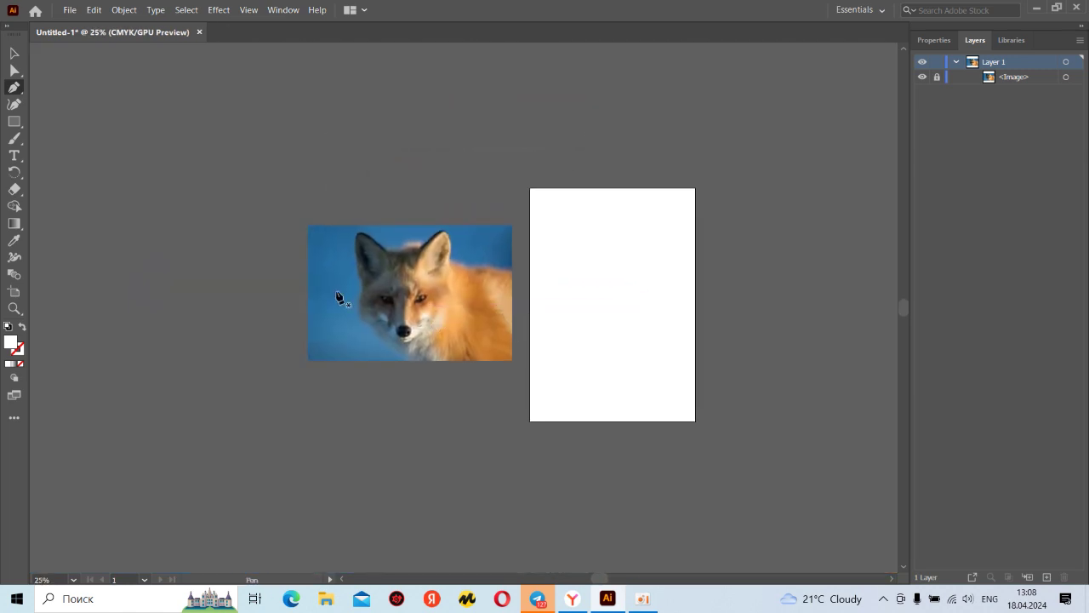
{"action": "scroll", "coordinate": [370, 243], "scroll_direction": "up", "scroll_amount": 2}
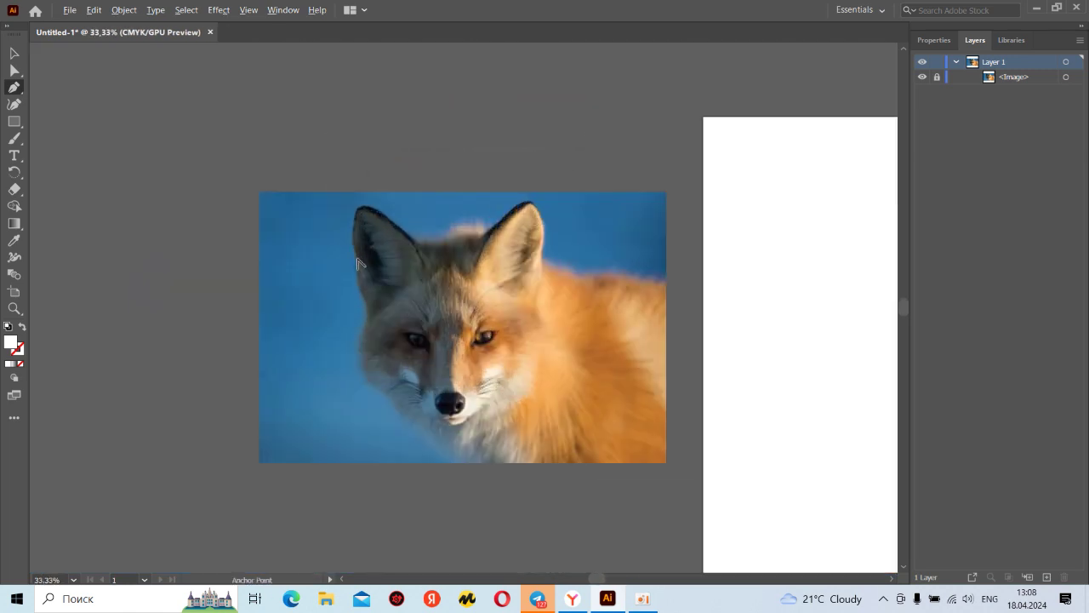
{"action": "scroll", "coordinate": [383, 245], "scroll_direction": "up", "scroll_amount": 2}
{"action": "left_click_drag", "start_coordinate": [406, 246], "coordinate": [335, 288]}
{"action": "scroll", "coordinate": [315, 236], "scroll_direction": "up", "scroll_amount": 1}
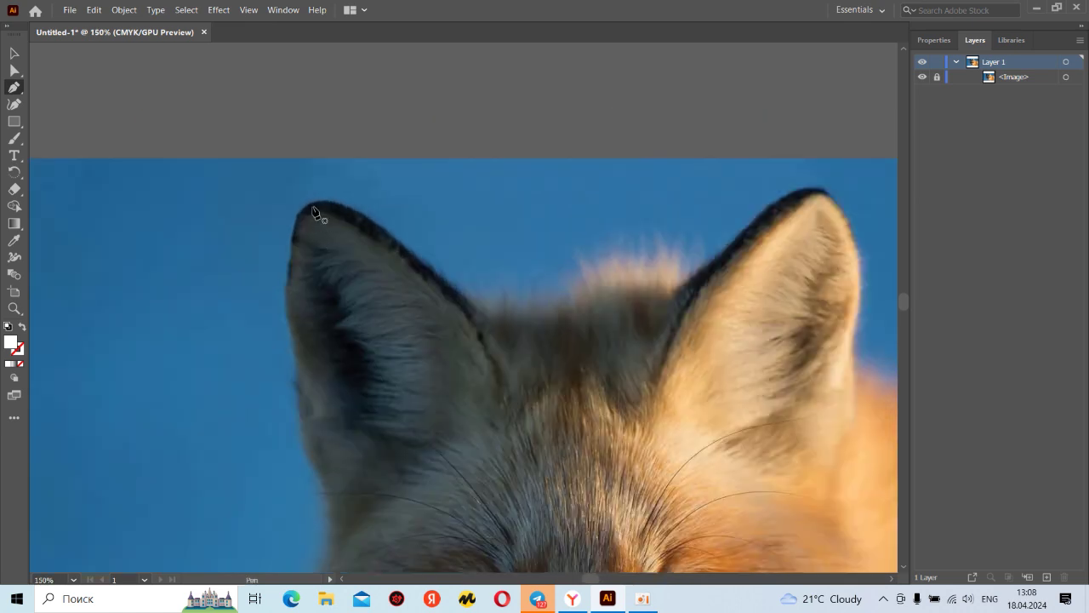
- Trace a closed three-point white triangle over the left ear tip, then return to Selection
{"action": "left_click", "coordinate": [309, 205]}
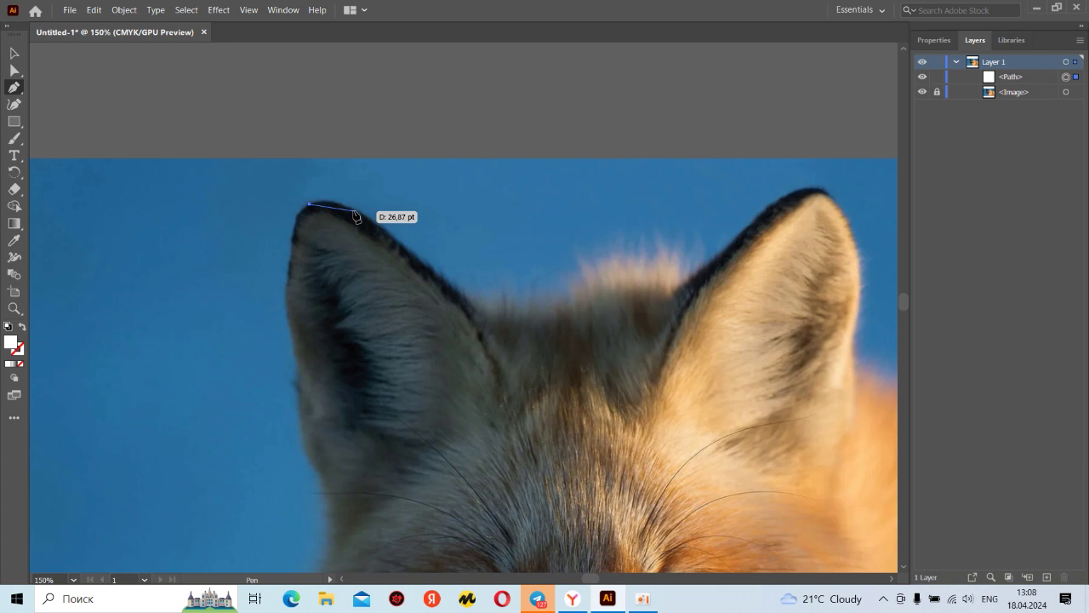
{"action": "left_click_drag", "start_coordinate": [360, 211], "coordinate": [360, 225]}
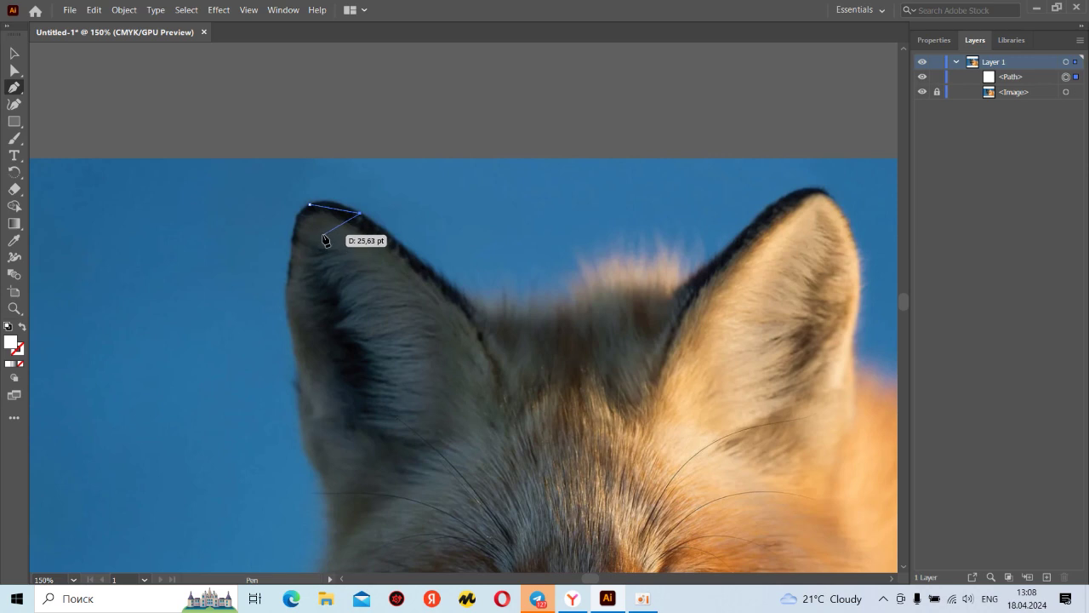
{"action": "left_click", "coordinate": [324, 238]}
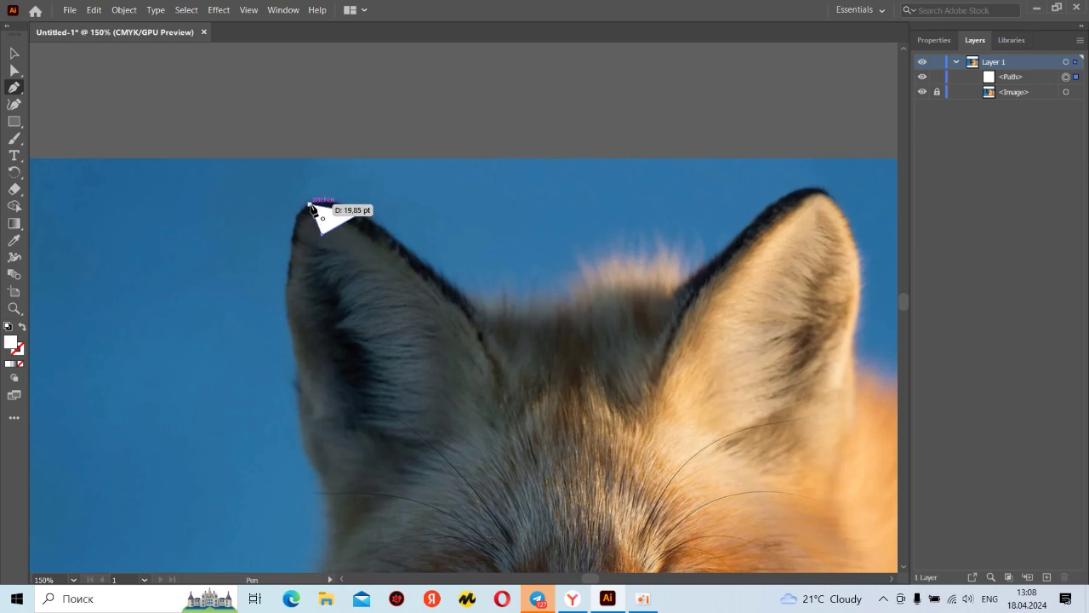
{"action": "left_click", "coordinate": [312, 206]}
{"action": "left_click", "coordinate": [309, 206]}
{"action": "left_click", "coordinate": [23, 53]}
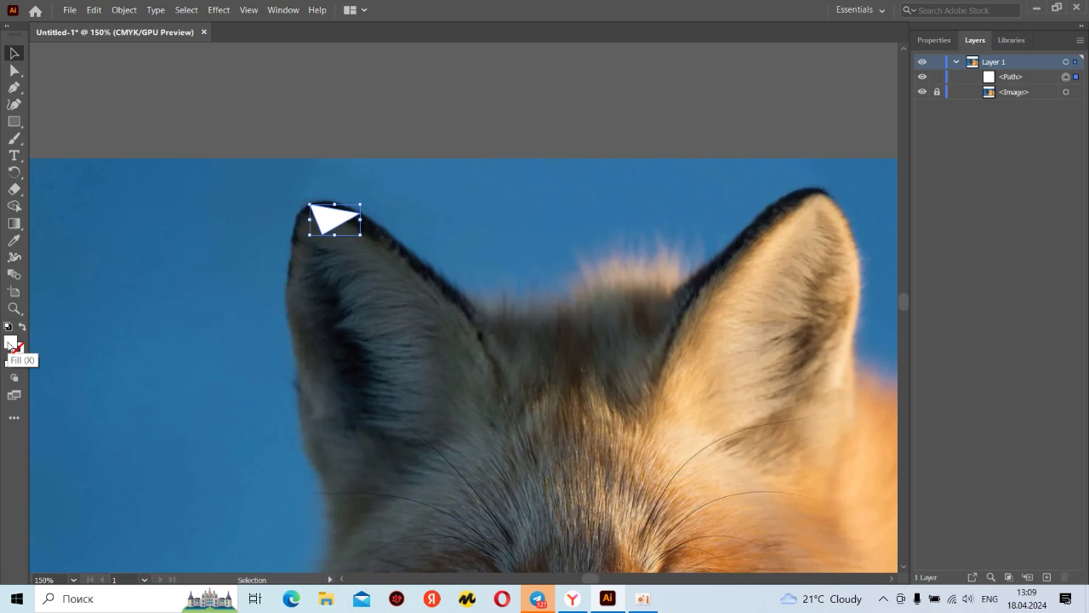
- Swap fill and stroke so the ear-tip triangle is a white outline with no fill
{"action": "double_click", "coordinate": [10, 343]}
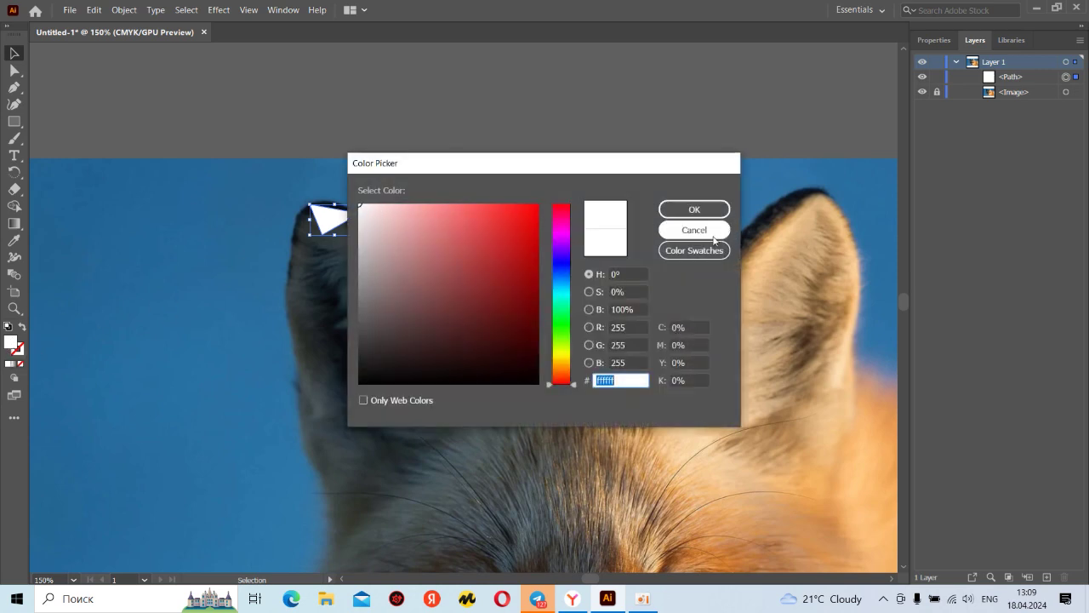
{"action": "left_click", "coordinate": [694, 230]}
{"action": "left_click", "coordinate": [22, 326]}
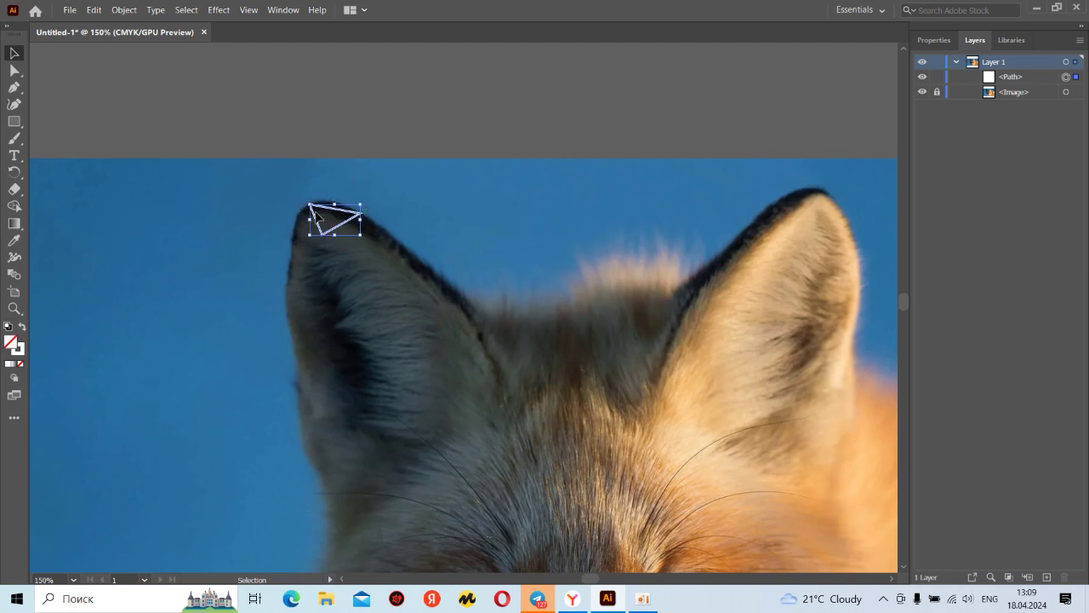
{"action": "scroll", "coordinate": [327, 212], "scroll_direction": "up", "scroll_amount": 3}
{"action": "scroll", "coordinate": [348, 219], "scroll_direction": "up", "scroll_amount": 3}
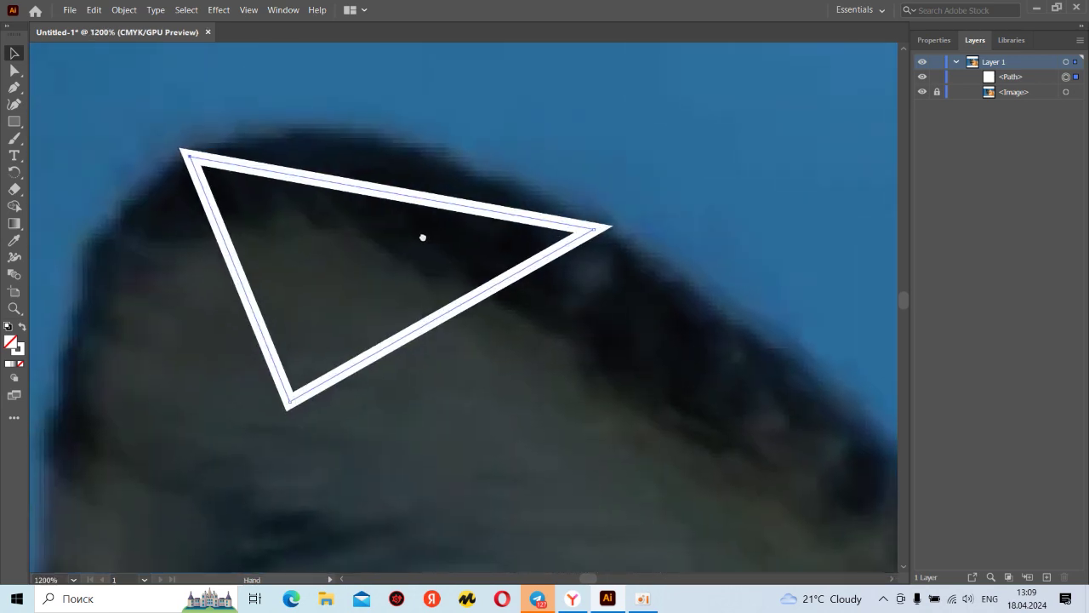
{"action": "left_click_drag", "start_coordinate": [422, 237], "coordinate": [428, 222]}
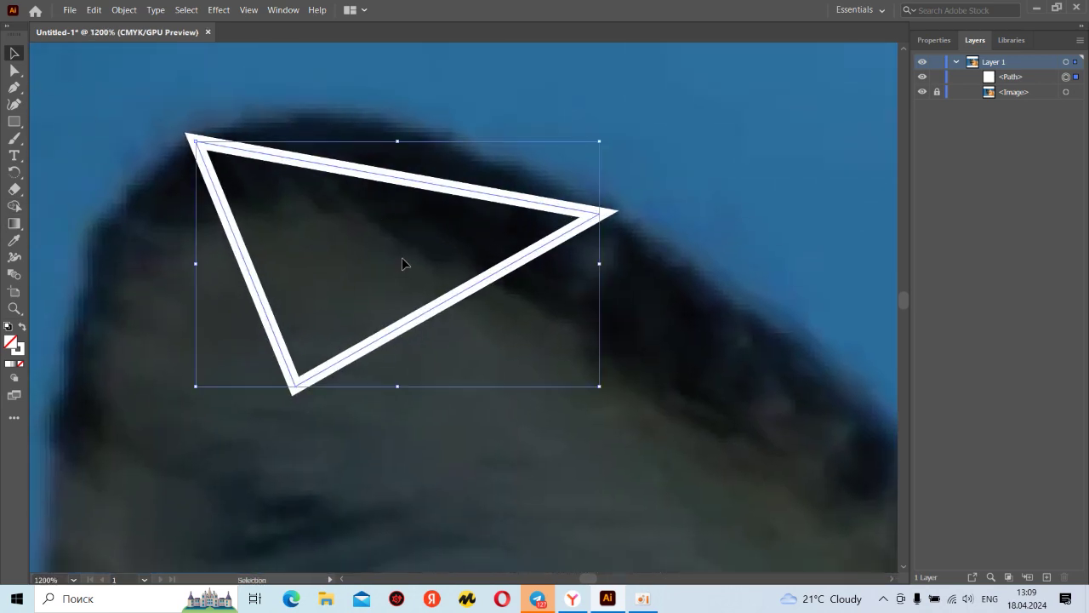
{"action": "scroll", "coordinate": [404, 264], "scroll_direction": "down", "scroll_amount": 5}
{"action": "scroll", "coordinate": [365, 243], "scroll_direction": "up", "scroll_amount": 3}
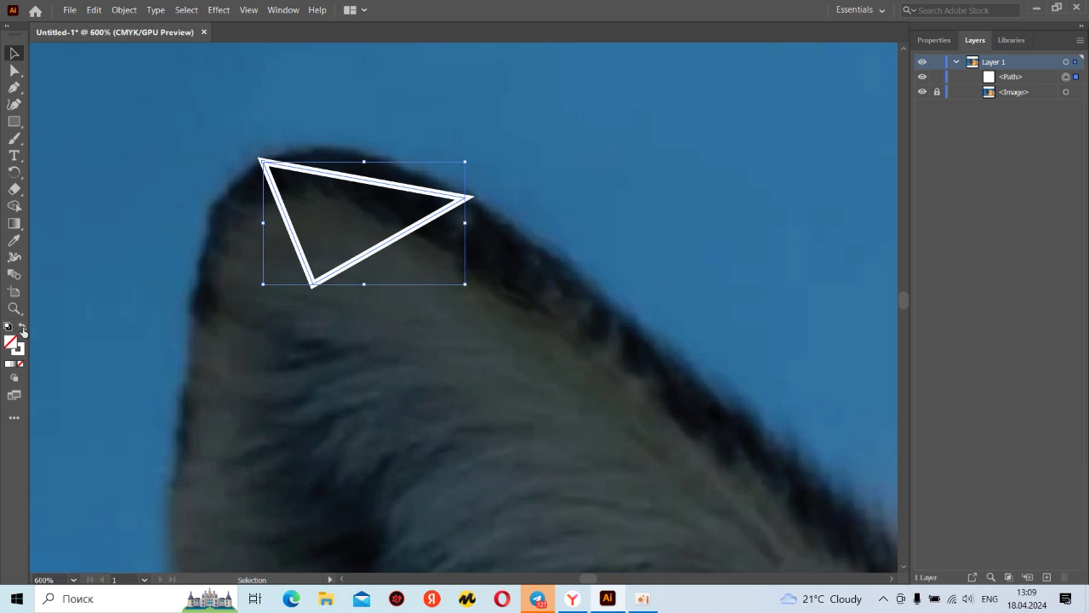
{"action": "left_click", "coordinate": [22, 328]}
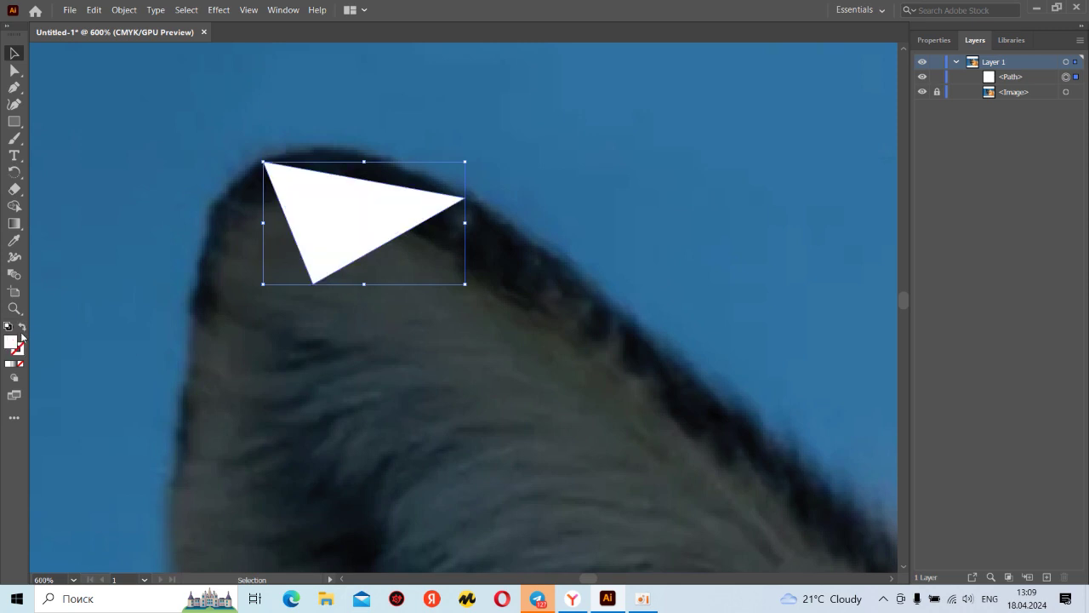
{"action": "left_click", "coordinate": [23, 329]}
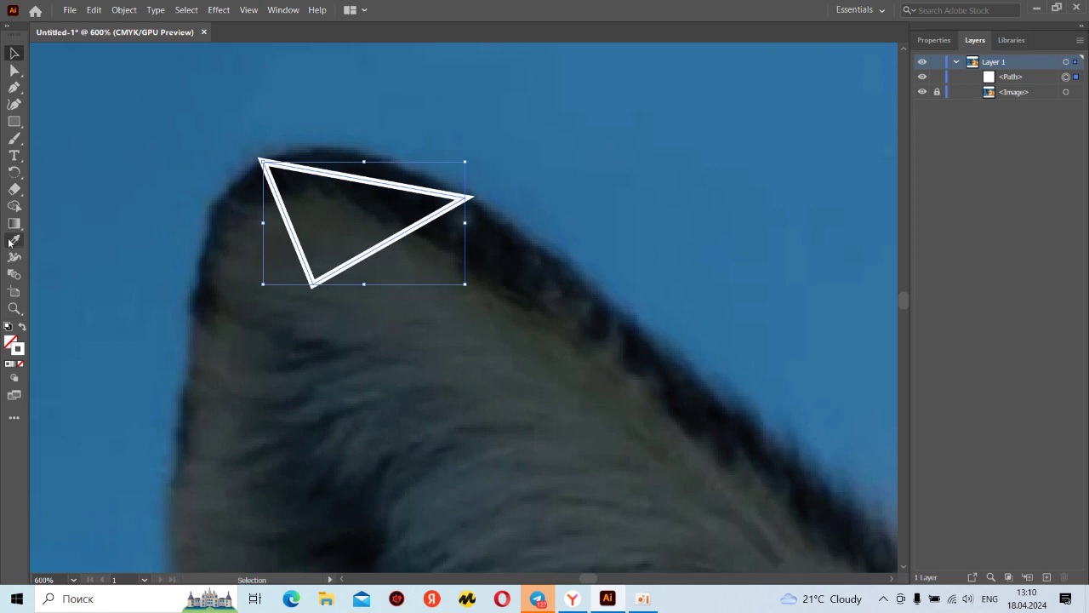
{"action": "left_click", "coordinate": [13, 241]}
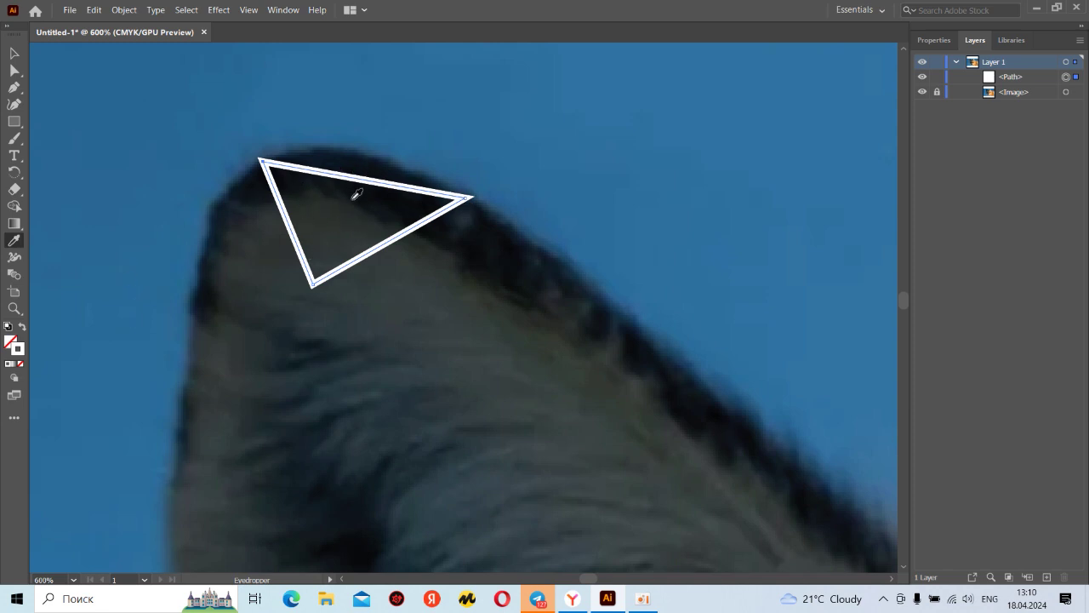
- Fill the ear-tip triangle with colour sampled from the ear, then view the whole fox head
{"action": "left_click", "coordinate": [357, 194]}
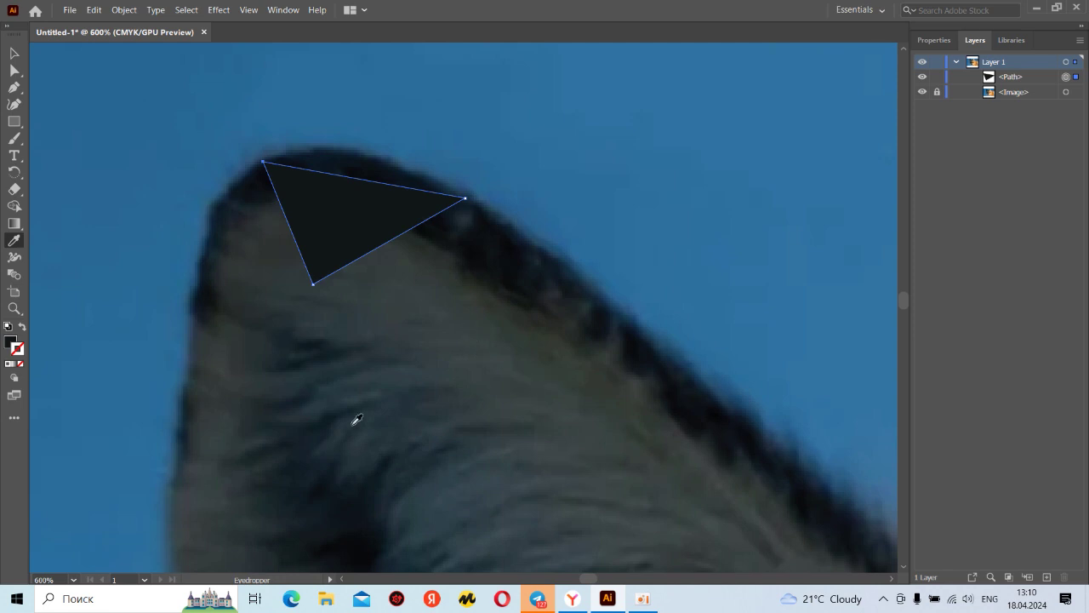
{"action": "scroll", "coordinate": [419, 362], "scroll_direction": "down", "scroll_amount": 5}
{"action": "left_click_drag", "start_coordinate": [415, 409], "coordinate": [380, 264]}
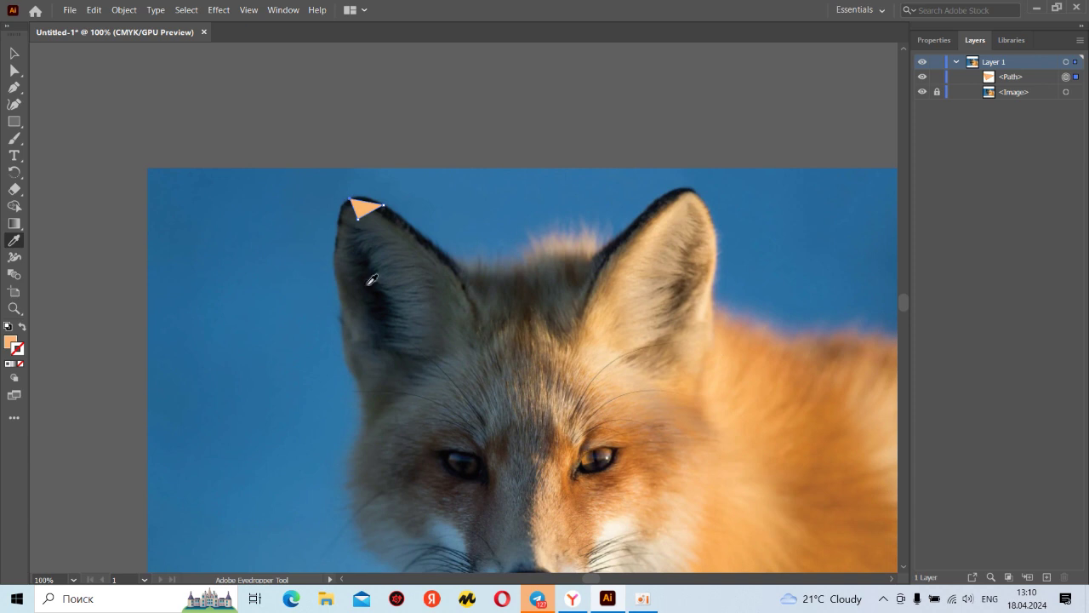
{"action": "scroll", "coordinate": [366, 243], "scroll_direction": "up", "scroll_amount": 2}
{"action": "scroll", "coordinate": [360, 269], "scroll_direction": "up", "scroll_amount": 2}
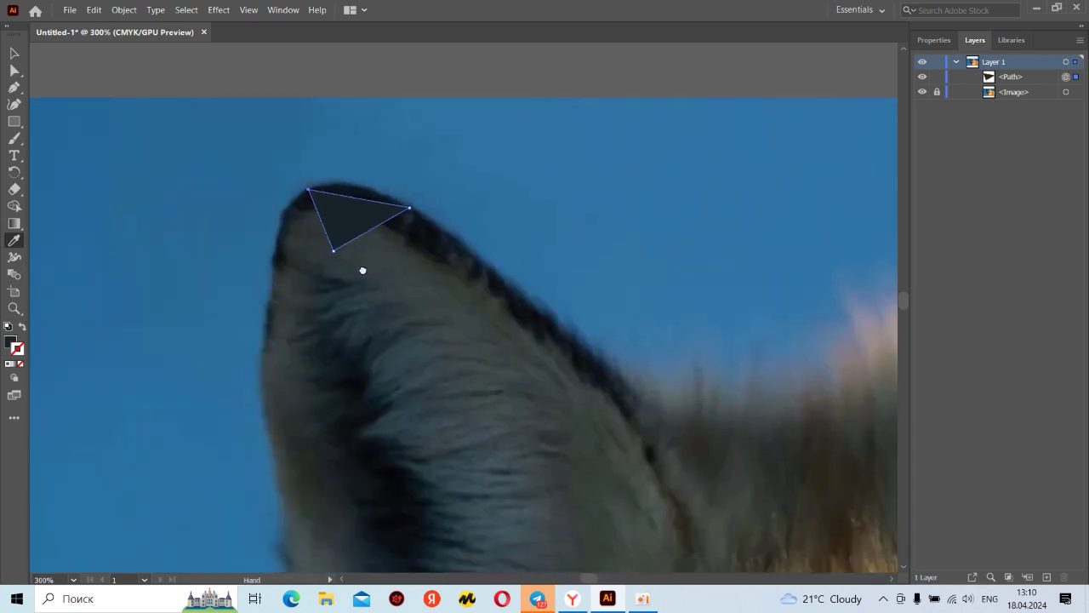
- Resample the dark ear fur into the triangle, select it, and zoom in on the ear tip
{"action": "double_click", "coordinate": [10, 342]}
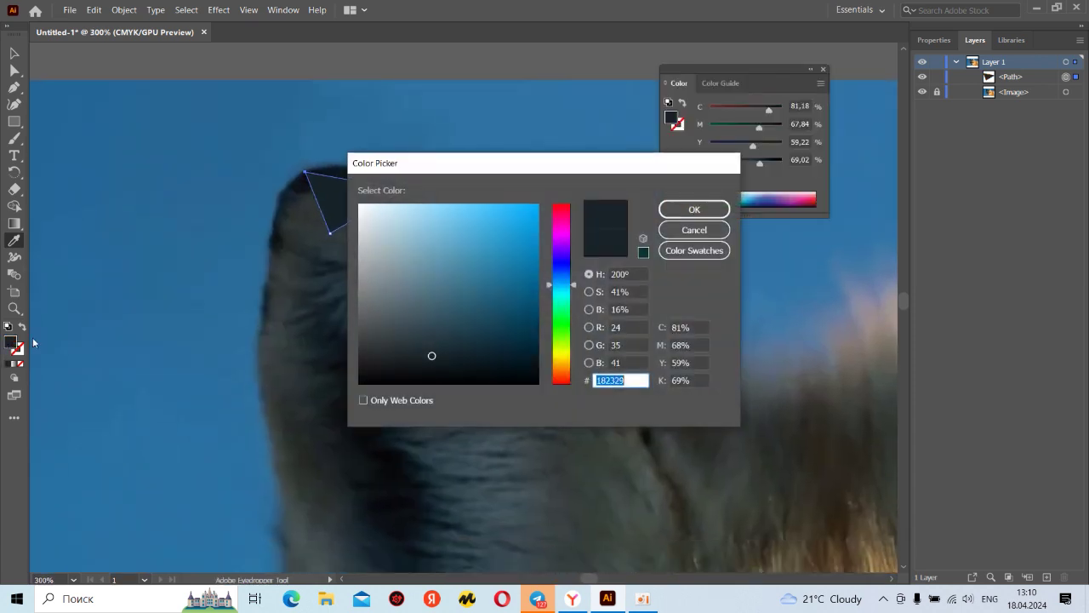
{"action": "left_click", "coordinate": [698, 224]}
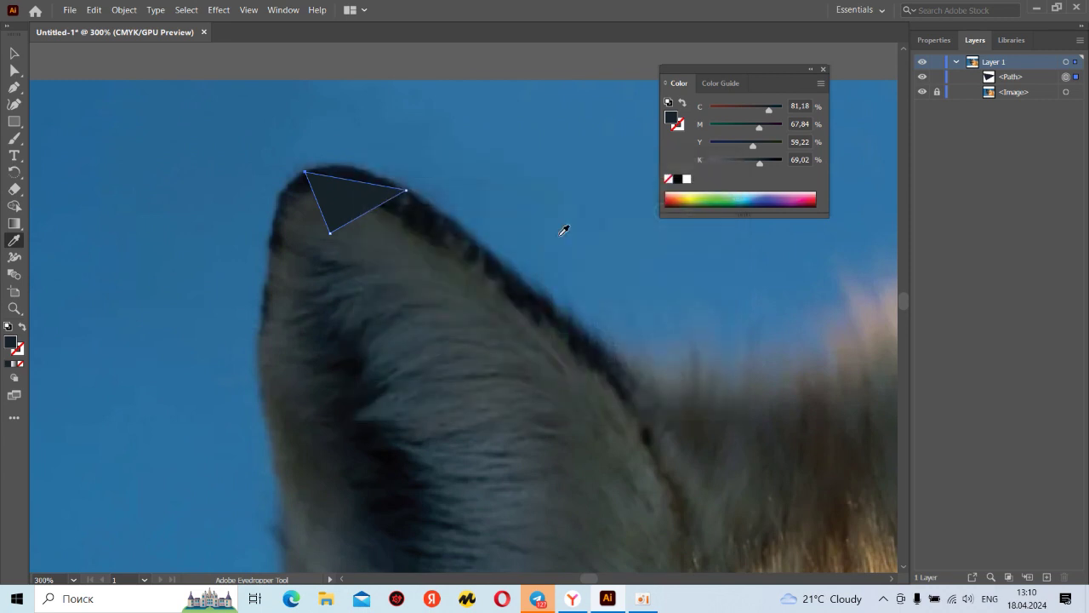
{"action": "left_click", "coordinate": [22, 328]}
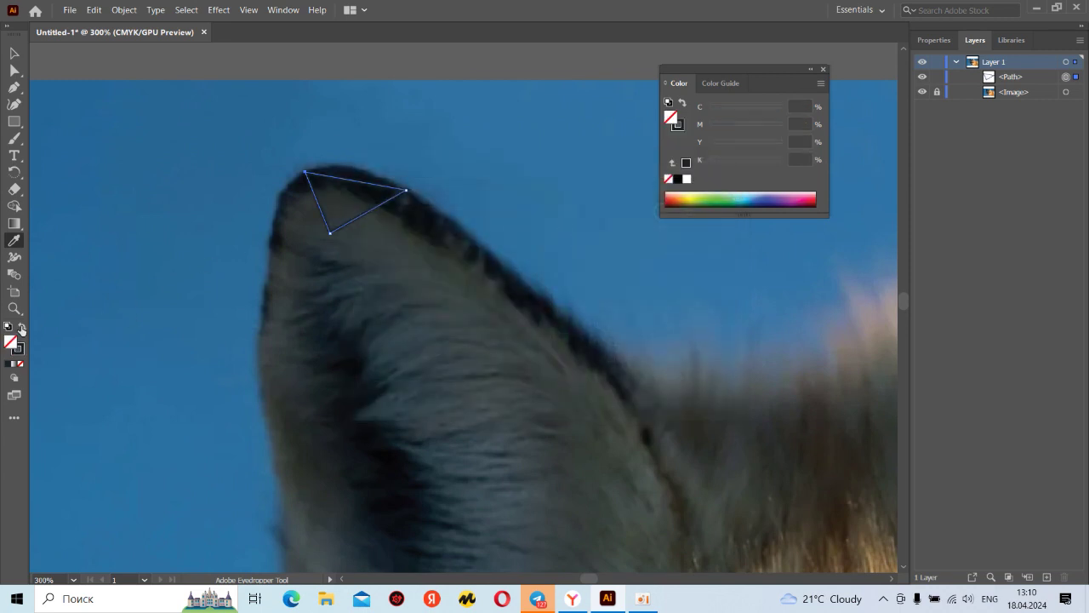
{"action": "left_click", "coordinate": [368, 194]}
{"action": "left_click", "coordinate": [14, 53]}
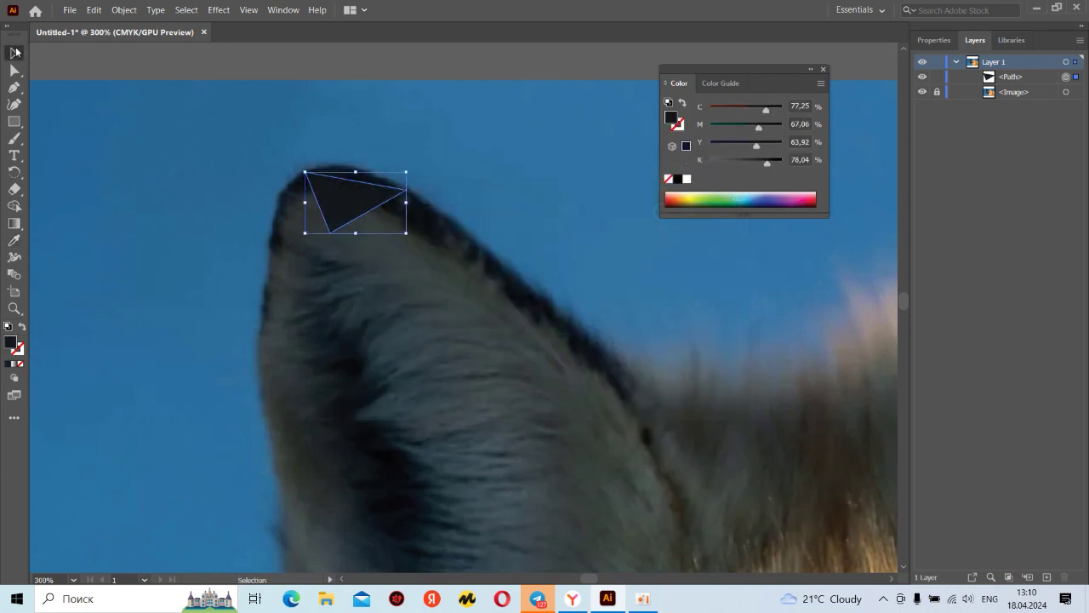
{"action": "scroll", "coordinate": [310, 170], "scroll_direction": "up", "scroll_amount": 1}
{"action": "scroll", "coordinate": [309, 170], "scroll_direction": "up", "scroll_amount": 2}
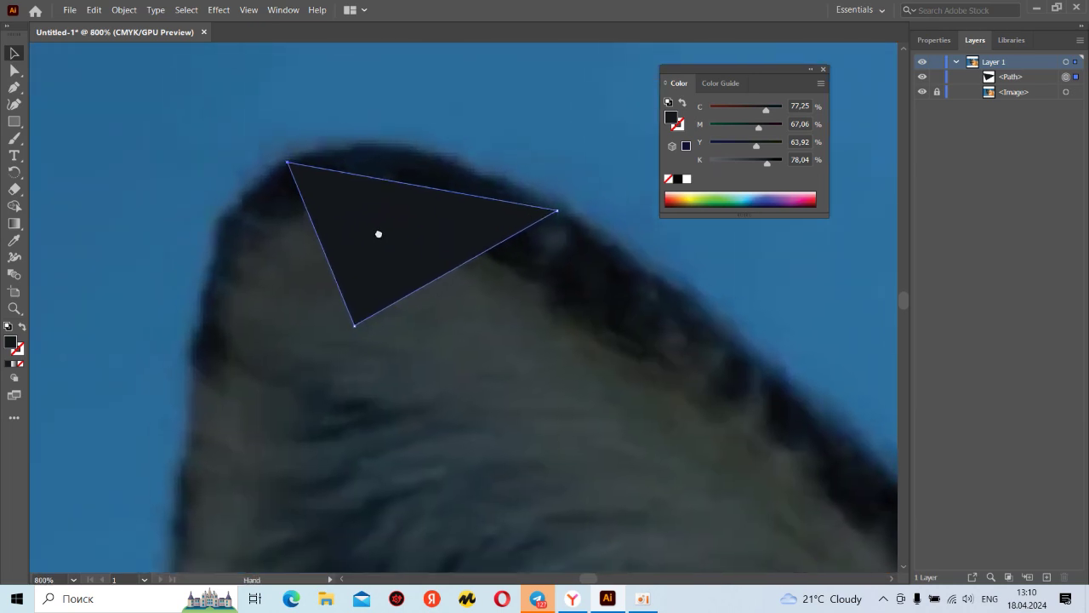
{"action": "scroll", "coordinate": [310, 170], "scroll_direction": "up", "scroll_amount": 1}
{"action": "left_click", "coordinate": [13, 87]}
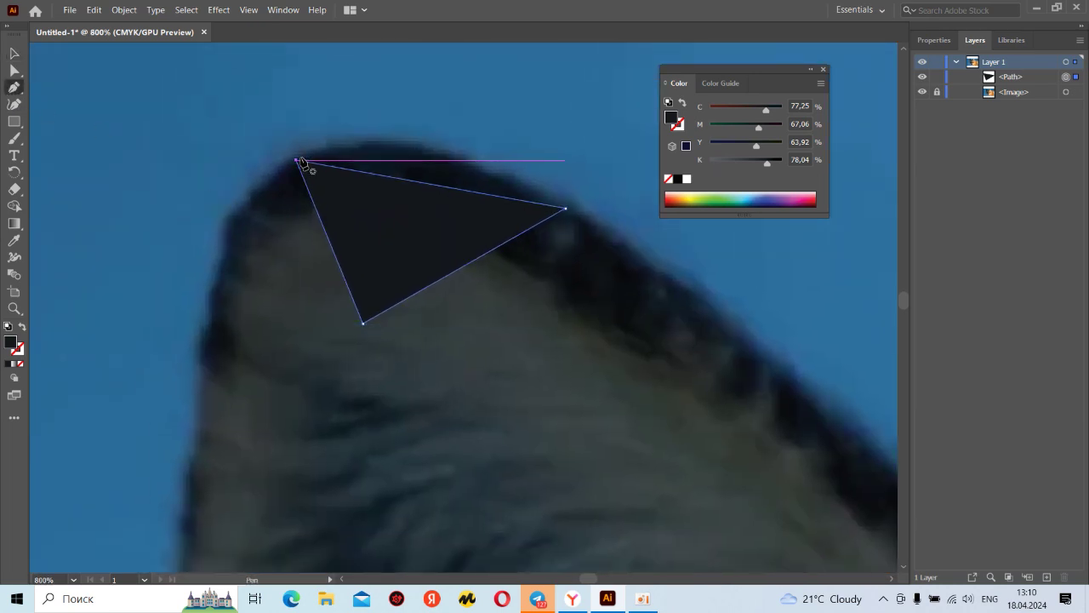
- Draw a triangle on the ear's left edge and fill it with the fur colour beneath
{"action": "left_click", "coordinate": [204, 358]}
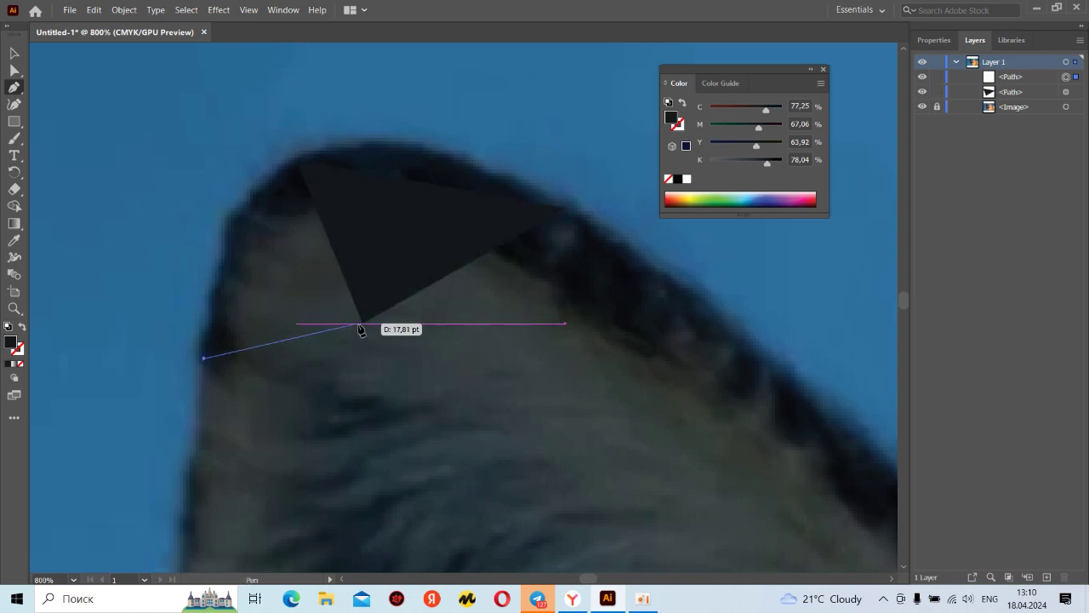
{"action": "left_click", "coordinate": [364, 324]}
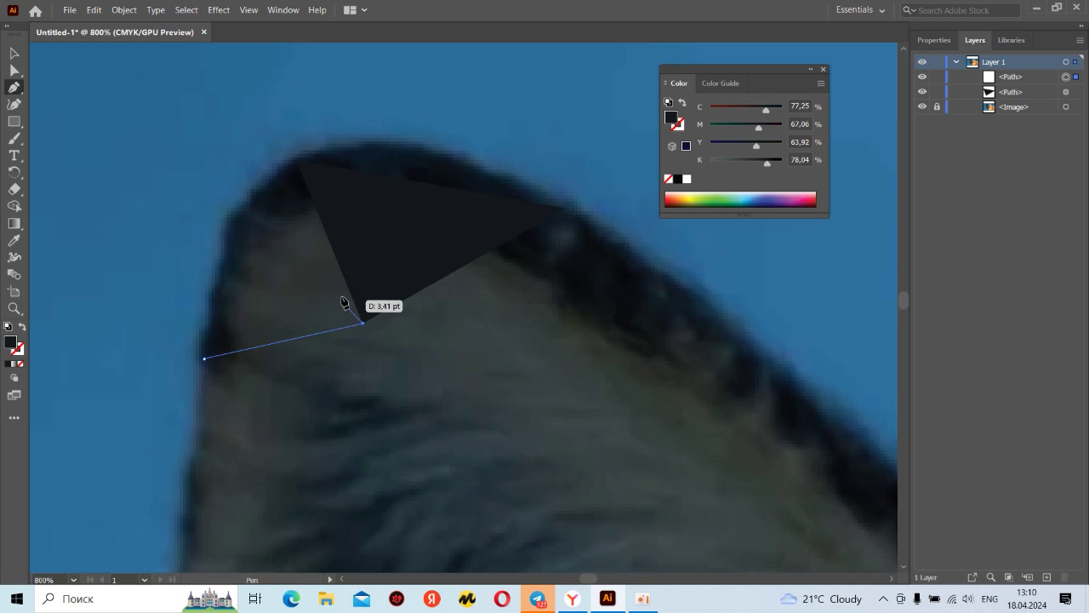
{"action": "left_click", "coordinate": [296, 158]}
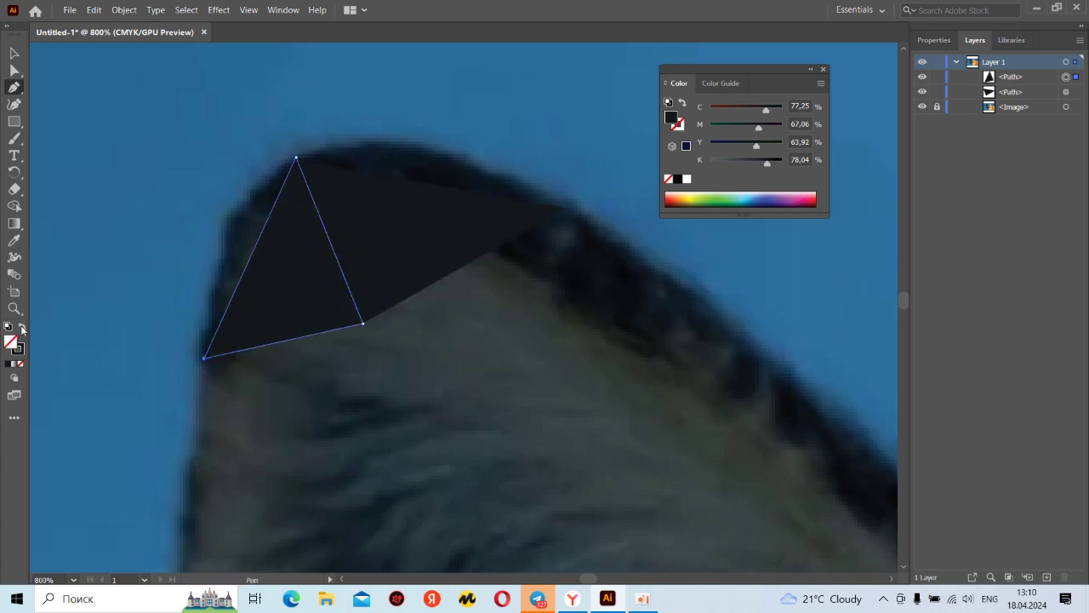
{"action": "left_click", "coordinate": [22, 327]}
{"action": "left_click", "coordinate": [12, 242]}
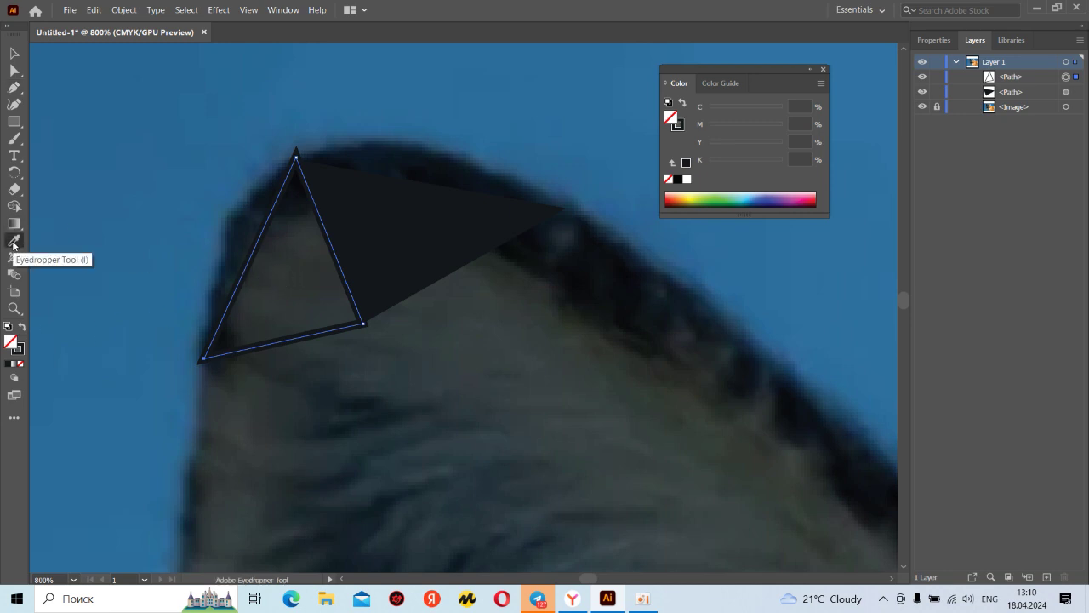
{"action": "left_click", "coordinate": [292, 274]}
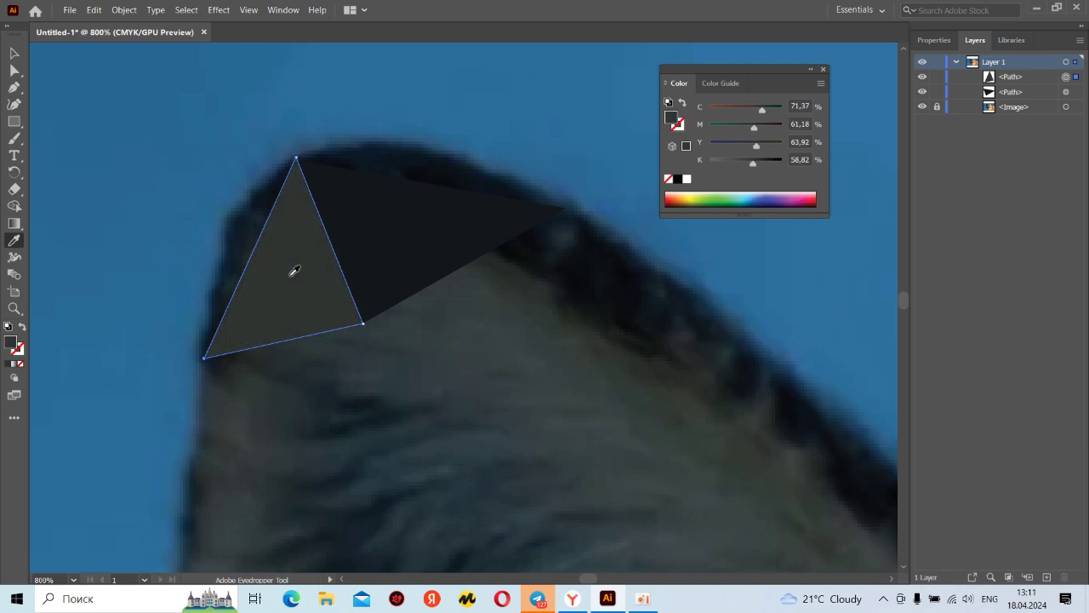
{"action": "scroll", "coordinate": [412, 293], "scroll_direction": "down", "scroll_amount": 1}
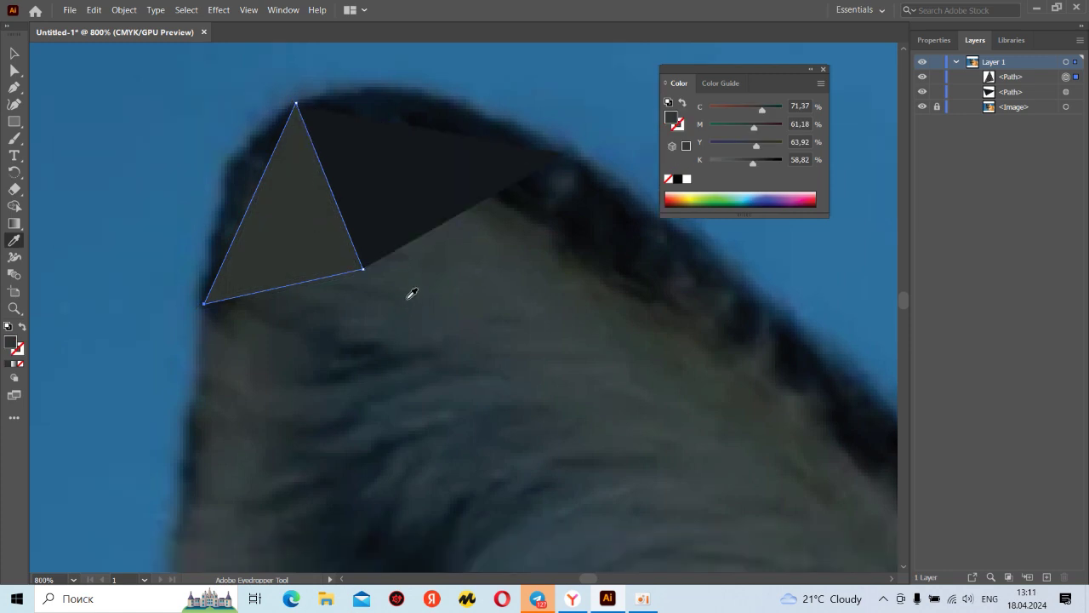
- Draw a triangle right of the ear-tip triangle and fill it with sampled fur colour
{"action": "left_click", "coordinate": [12, 88]}
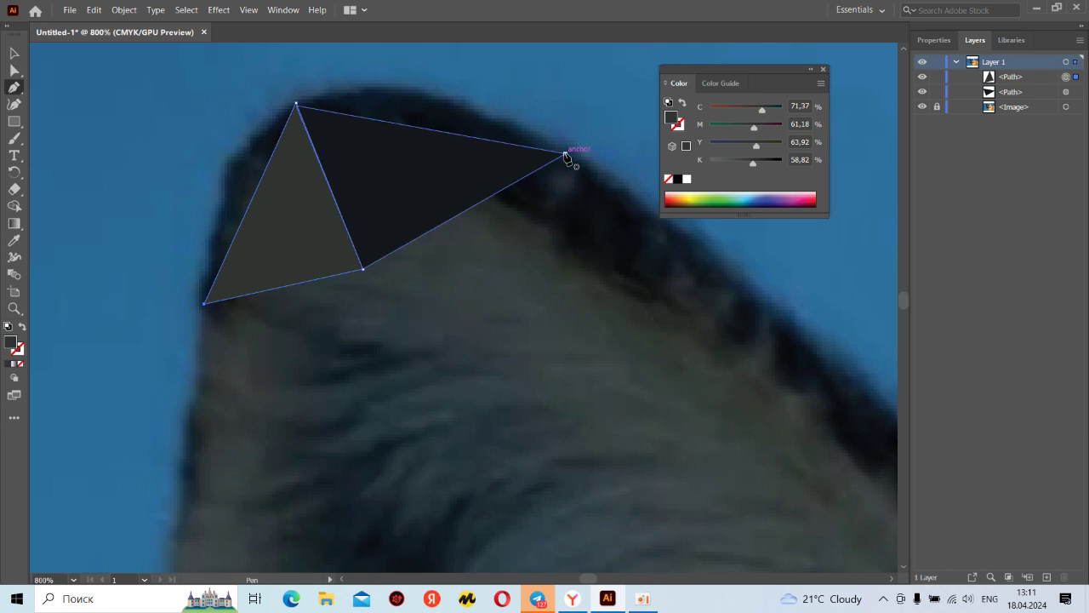
{"action": "left_click", "coordinate": [565, 154]}
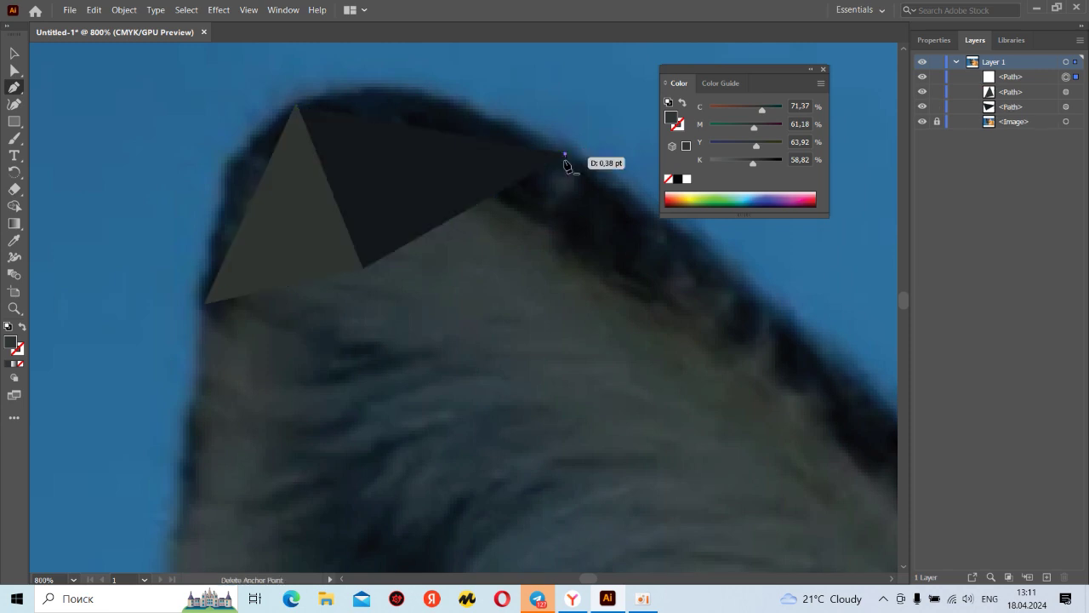
{"action": "left_click", "coordinate": [545, 334]}
{"action": "left_click", "coordinate": [363, 268]}
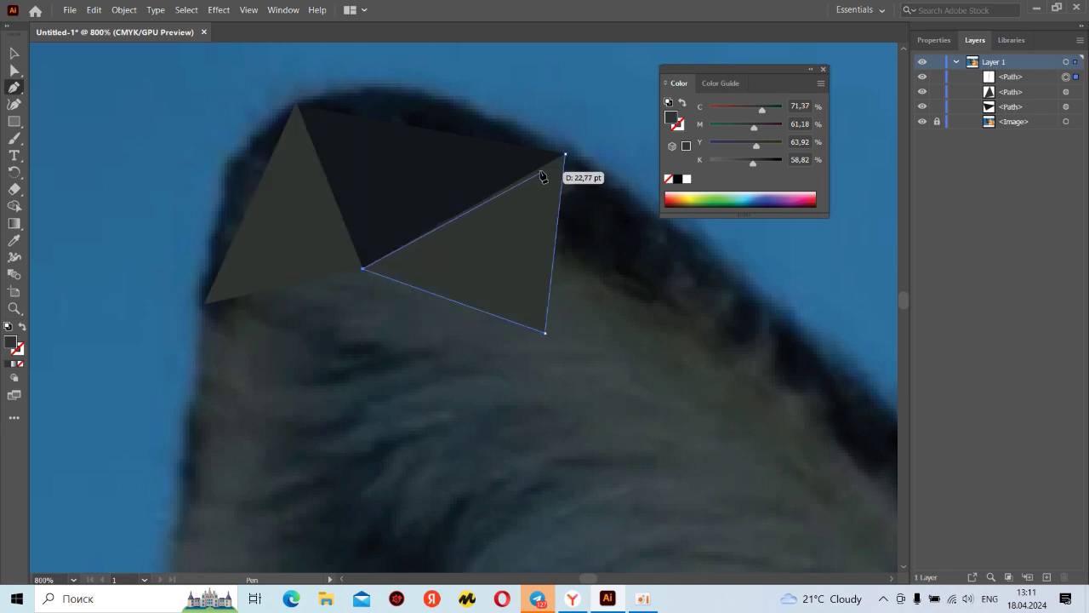
{"action": "left_click", "coordinate": [565, 154]}
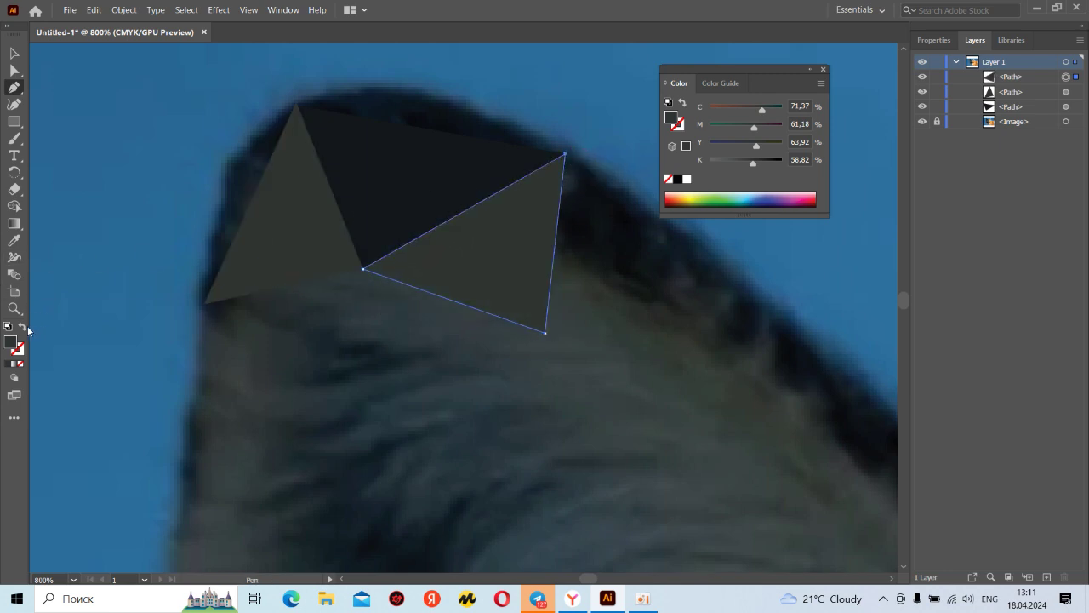
{"action": "left_click", "coordinate": [14, 240]}
{"action": "left_click", "coordinate": [502, 230]}
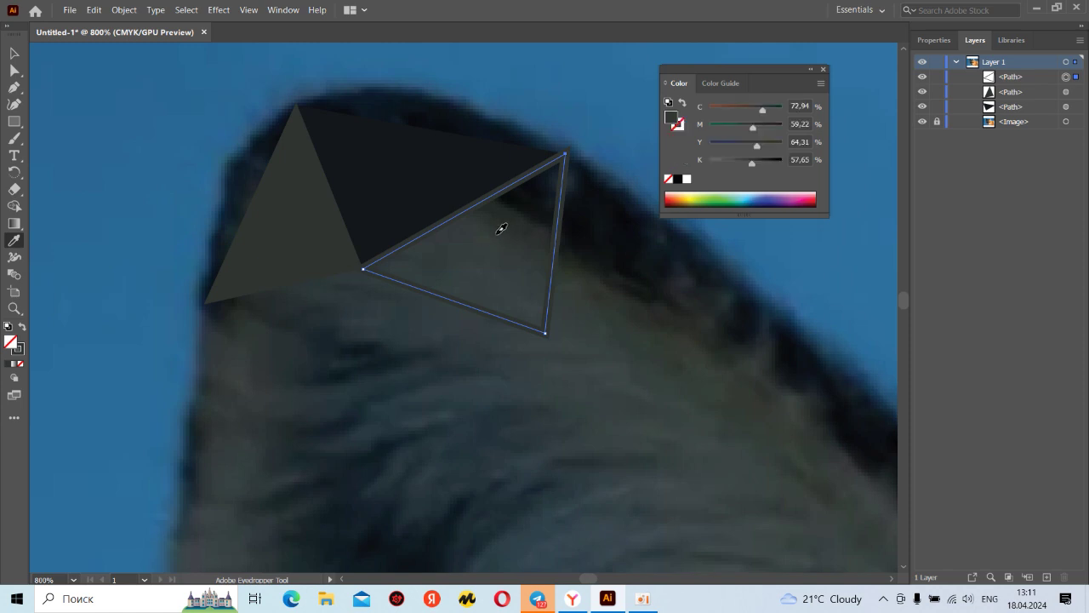
- Undo a stray path and refill the right-hand triangle with a sampled grey
{"action": "left_click", "coordinate": [12, 92]}
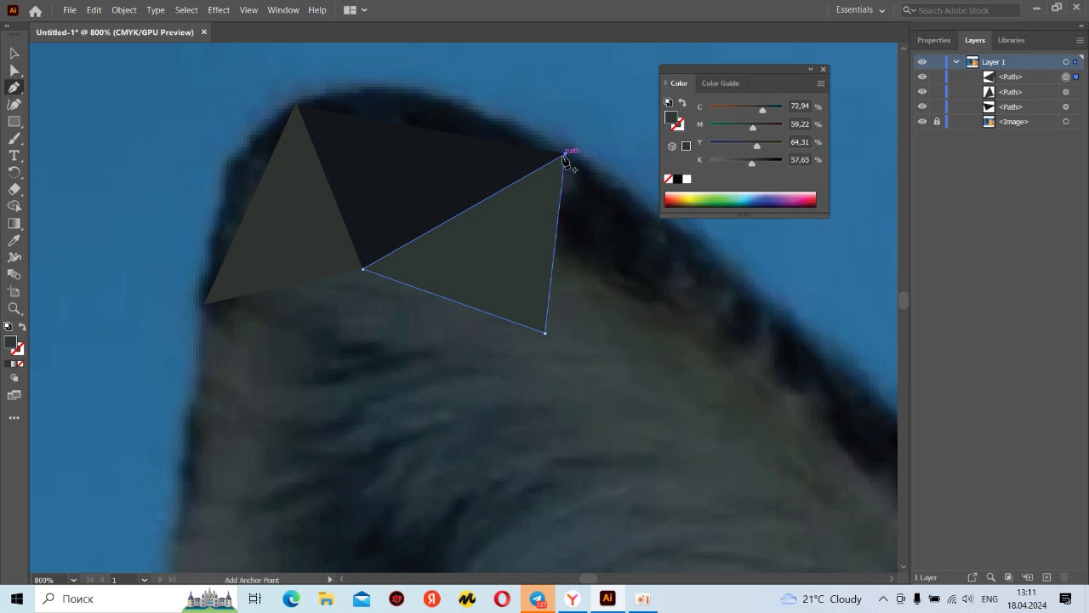
{"action": "left_click", "coordinate": [565, 155]}
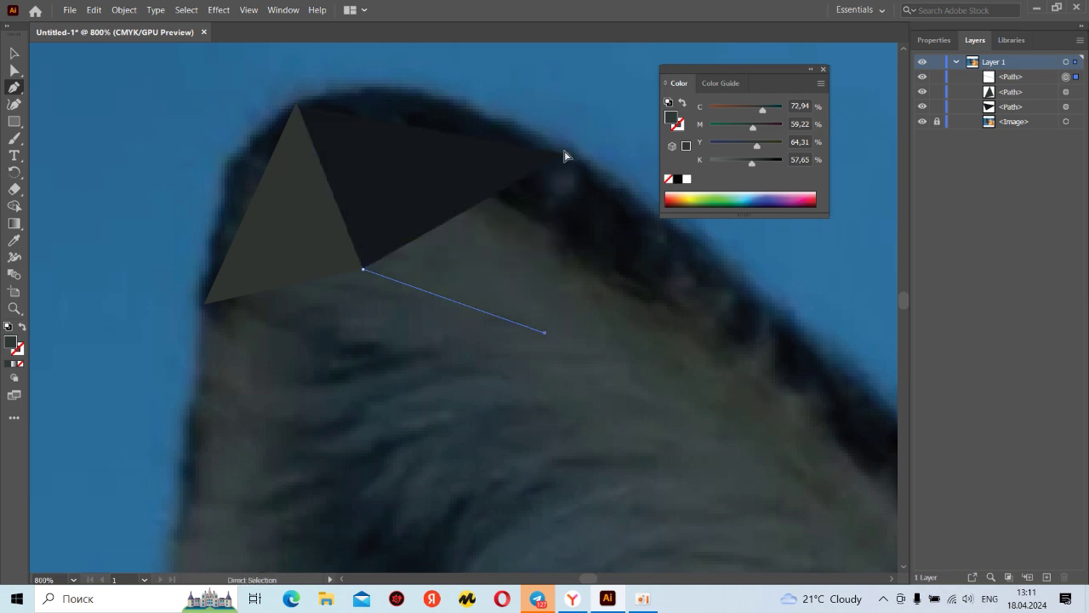
{"action": "left_click", "coordinate": [565, 155]}
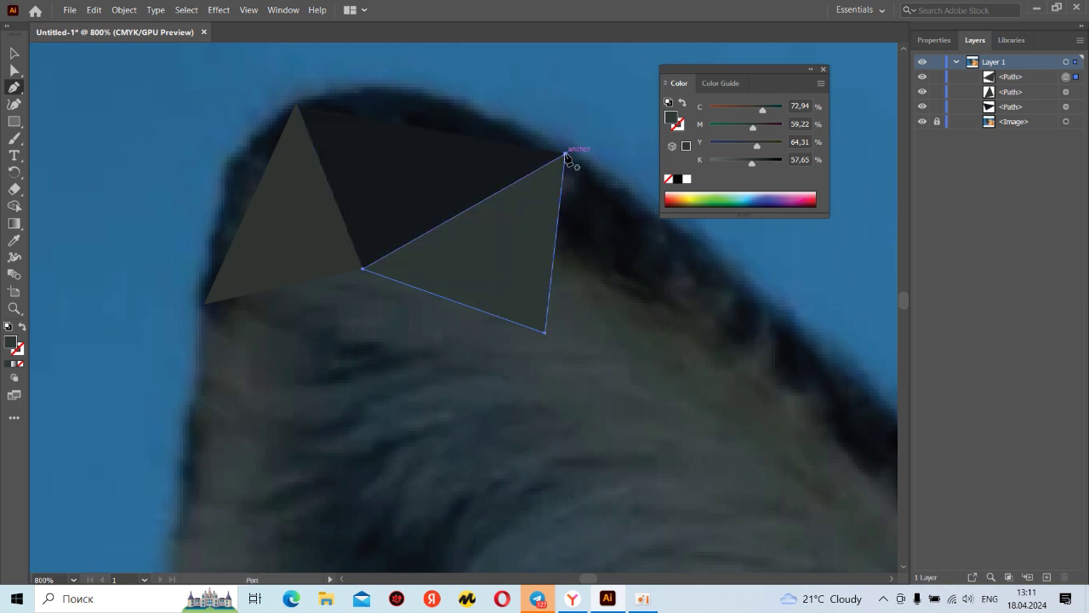
{"action": "left_click", "coordinate": [565, 155]}
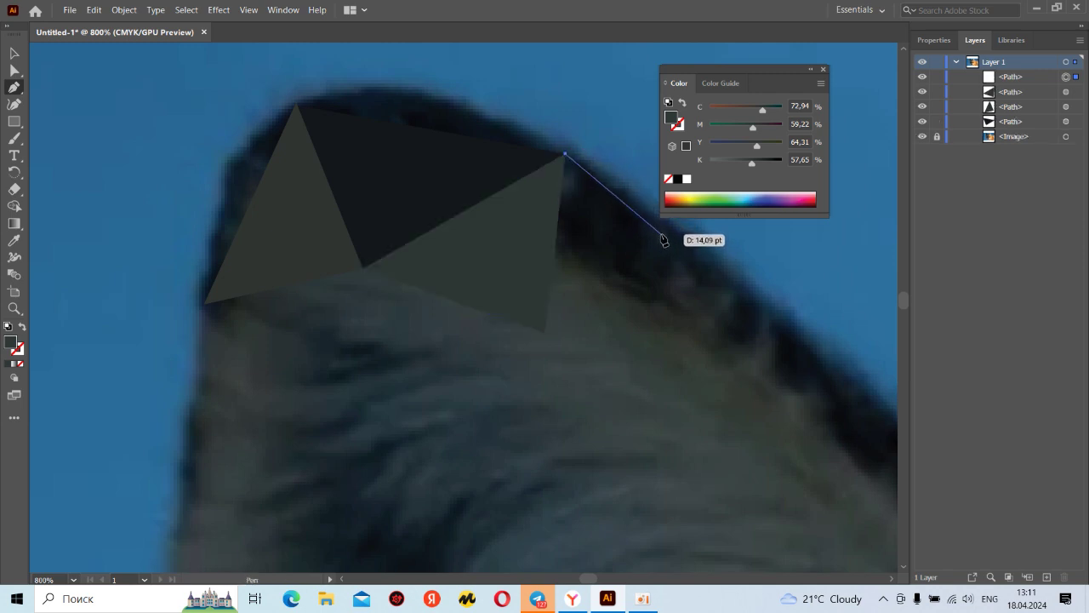
{"action": "key", "text": "ctrl+z"}
{"action": "key", "text": "ctrl+z"}
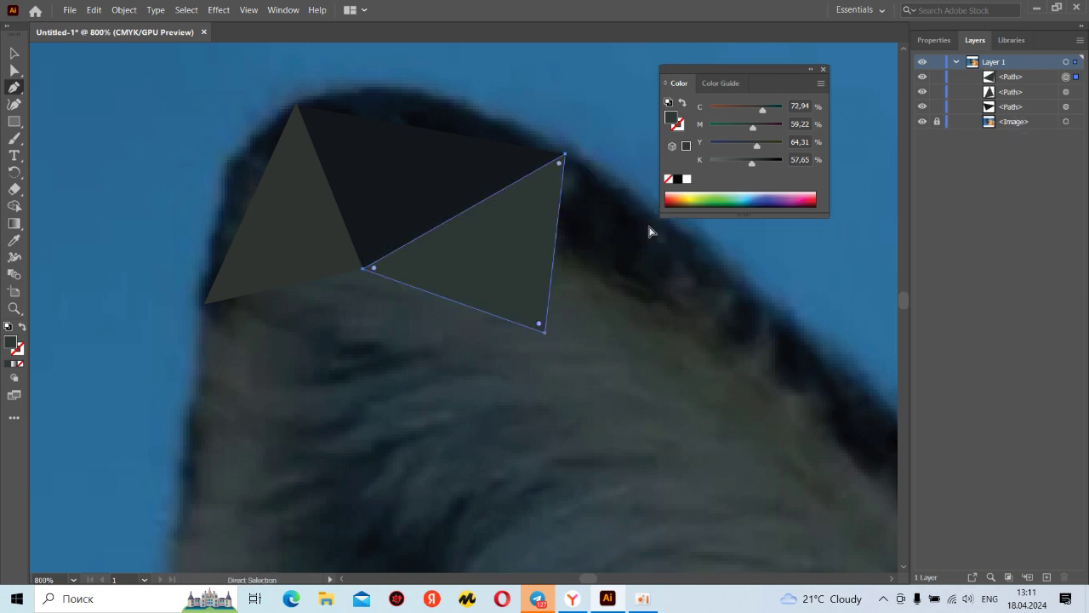
{"action": "key", "text": "ctrl+z"}
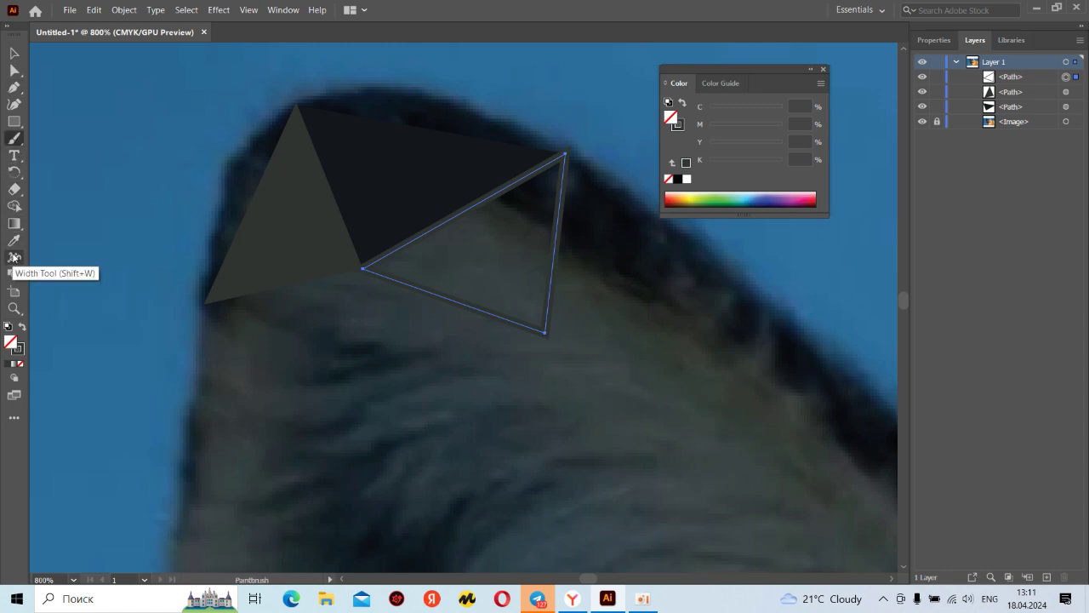
{"action": "left_click", "coordinate": [13, 240]}
{"action": "left_click", "coordinate": [334, 239]}
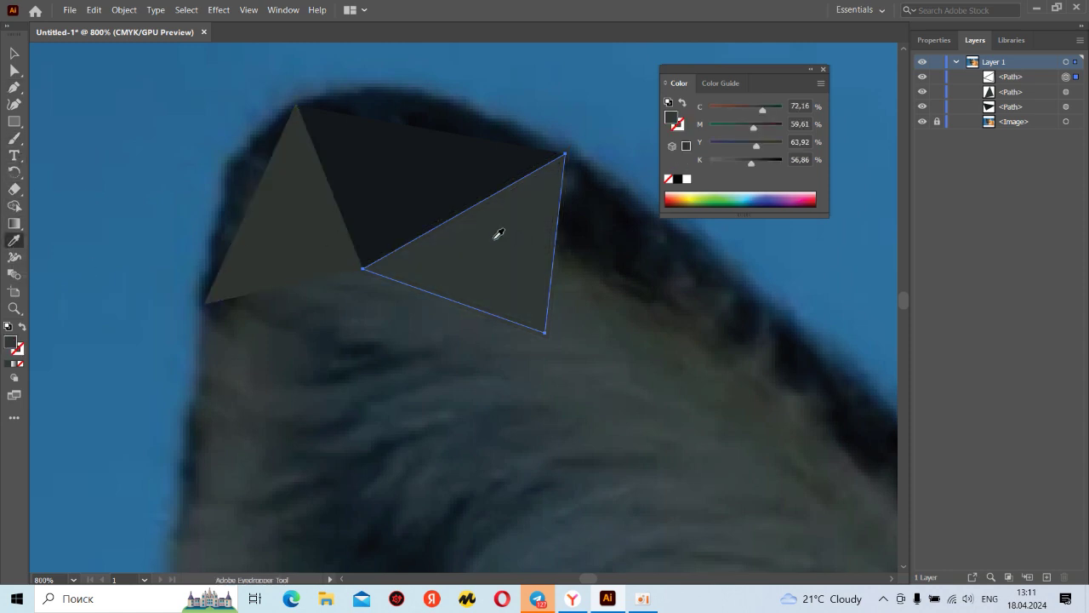
{"action": "left_click", "coordinate": [14, 88]}
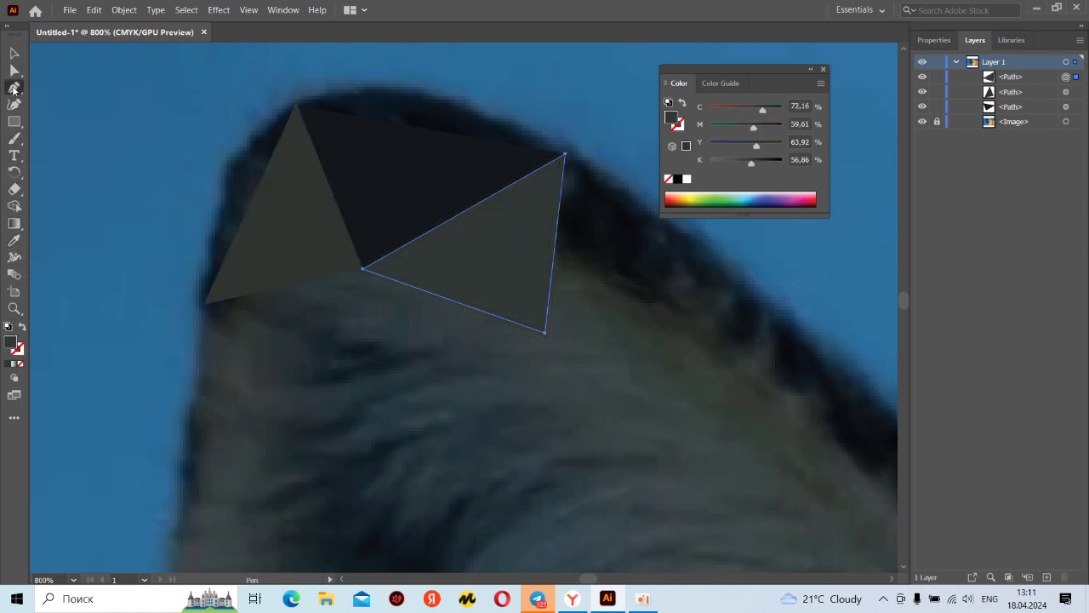
- Close the Color panel and begin a fourth path from the top-right corner
{"action": "left_click", "coordinate": [823, 70]}
{"action": "left_click", "coordinate": [694, 243]}
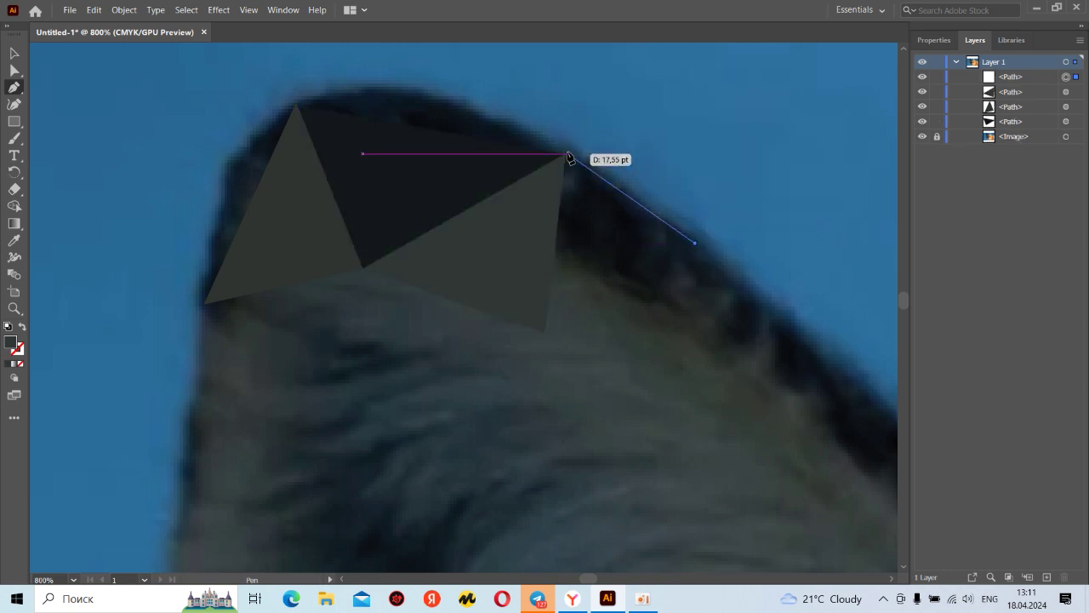
{"action": "left_click", "coordinate": [566, 152]}
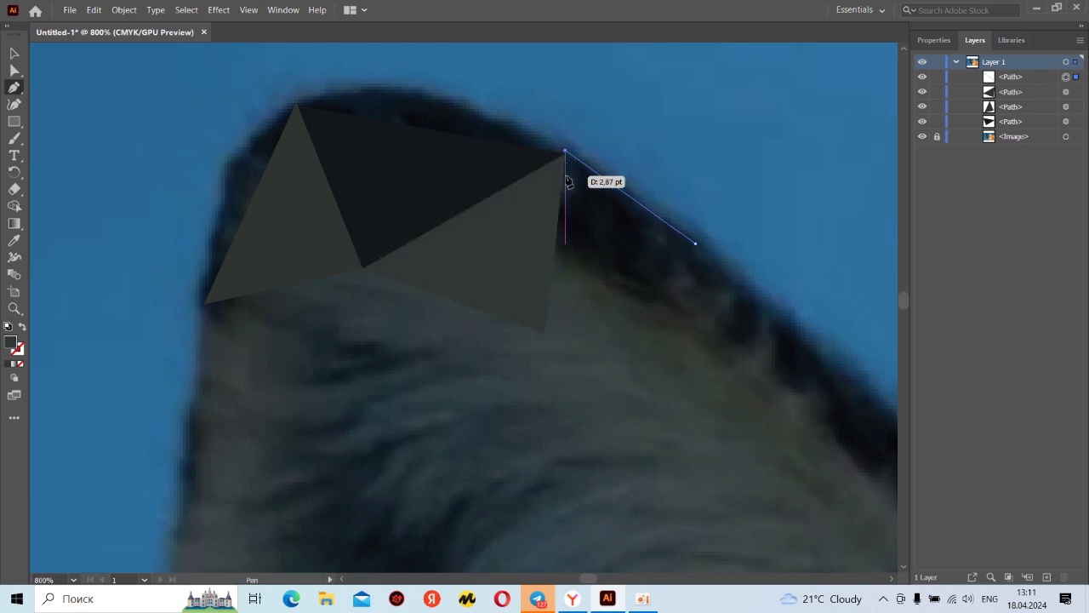
{"action": "key", "text": "ctrl+z"}
{"action": "key", "text": "ctrl+z"}
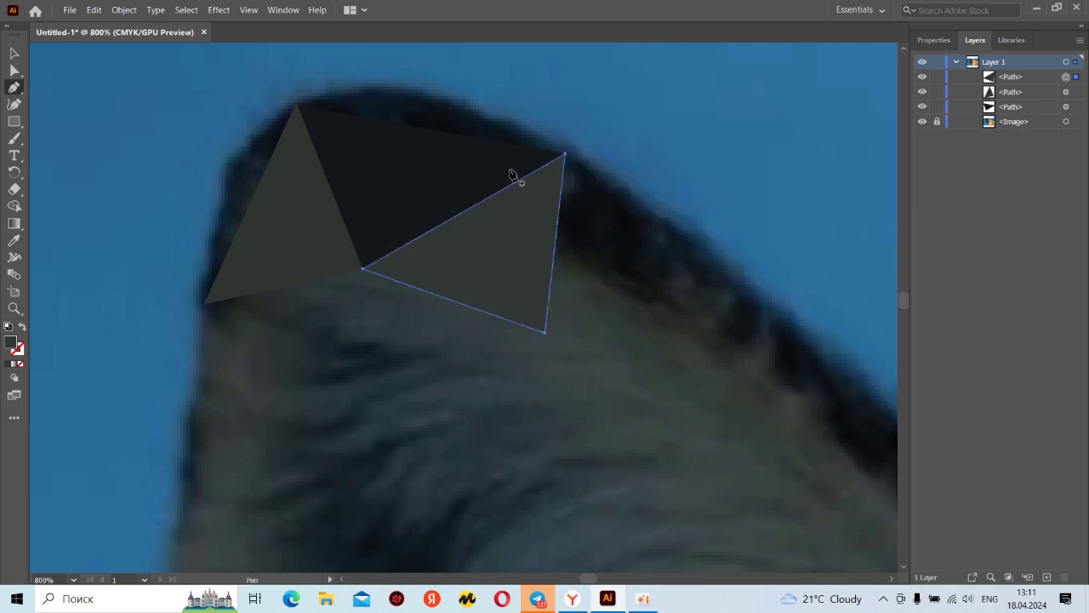
{"action": "left_click", "coordinate": [13, 245]}
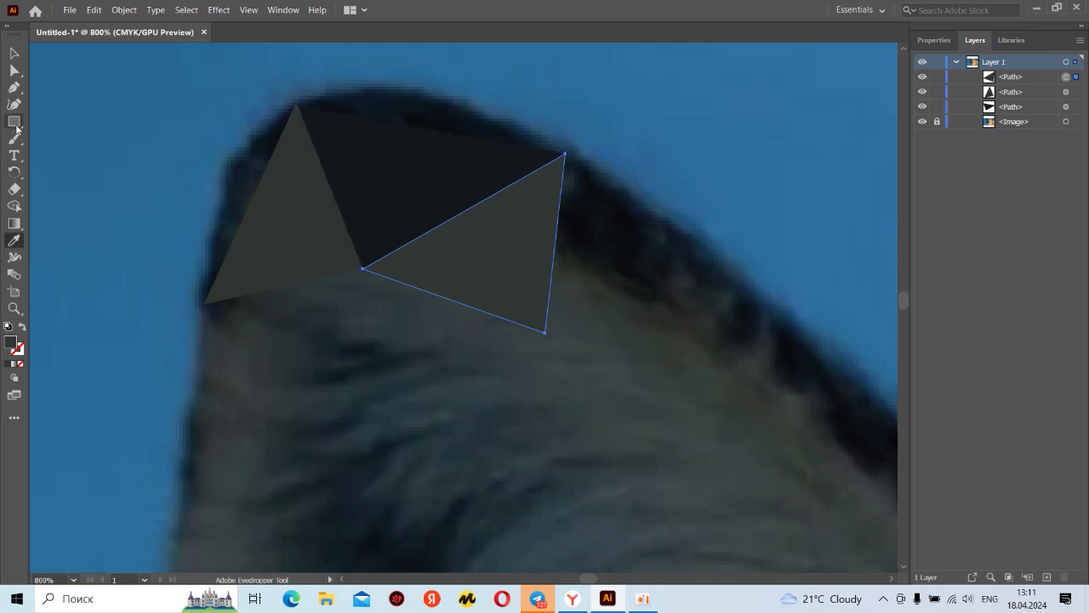
{"action": "left_click", "coordinate": [16, 88]}
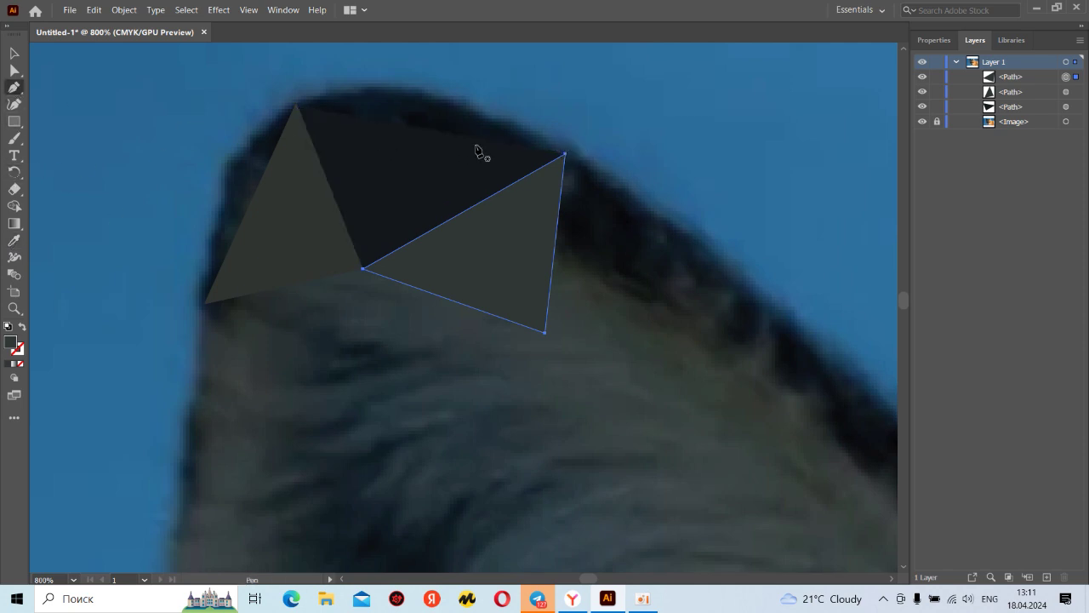
{"action": "left_click", "coordinate": [566, 155]}
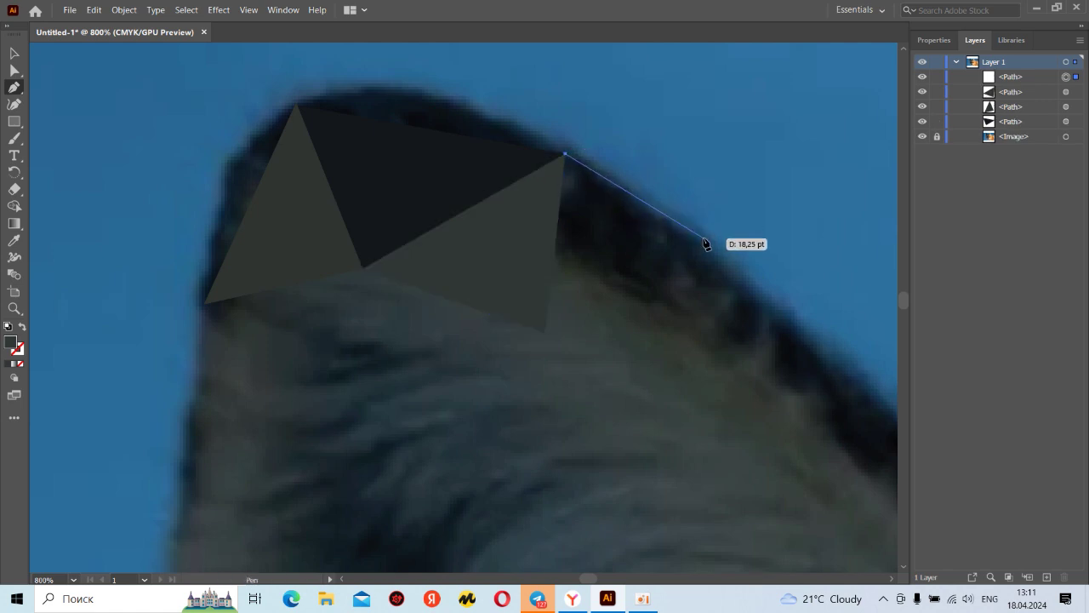
{"action": "left_click_drag", "start_coordinate": [783, 366], "coordinate": [503, 270]}
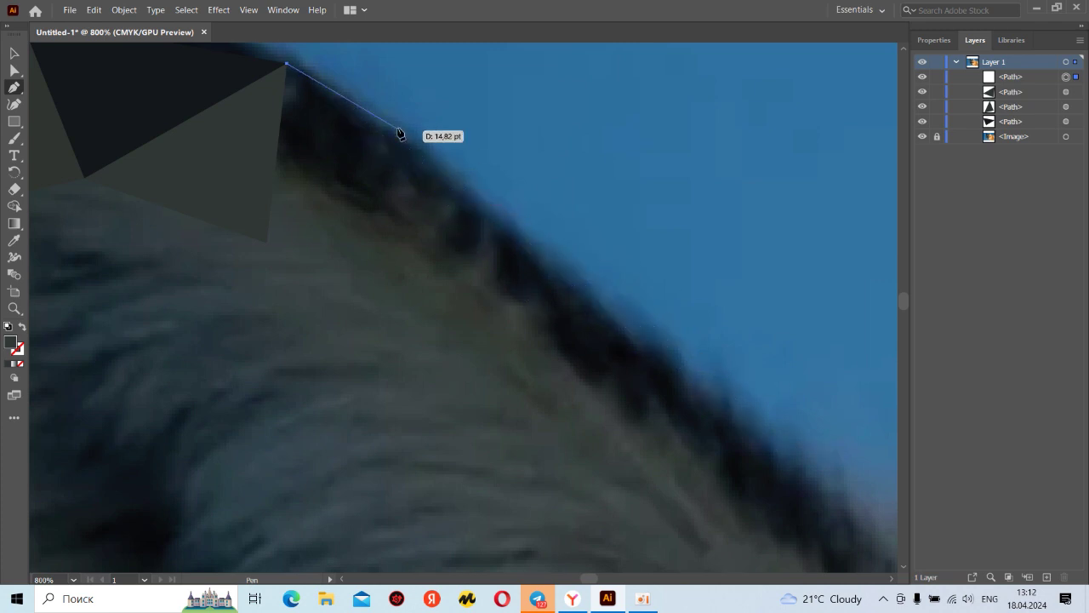
- Complete a triangle on the ear's outer edge and fill it with the dark fur colour
{"action": "left_click", "coordinate": [435, 155]}
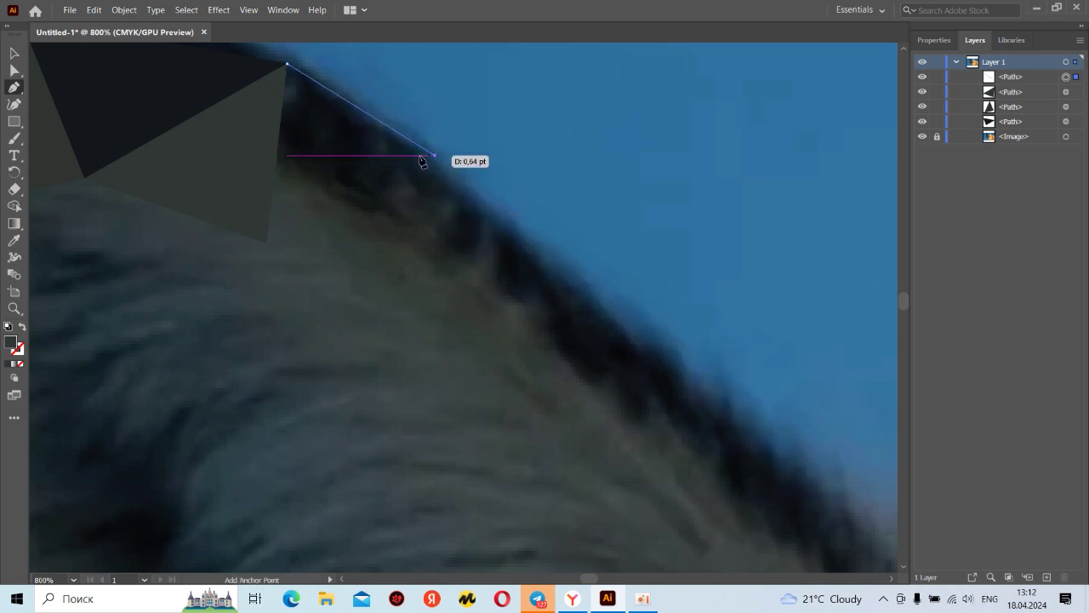
{"action": "left_click", "coordinate": [266, 242]}
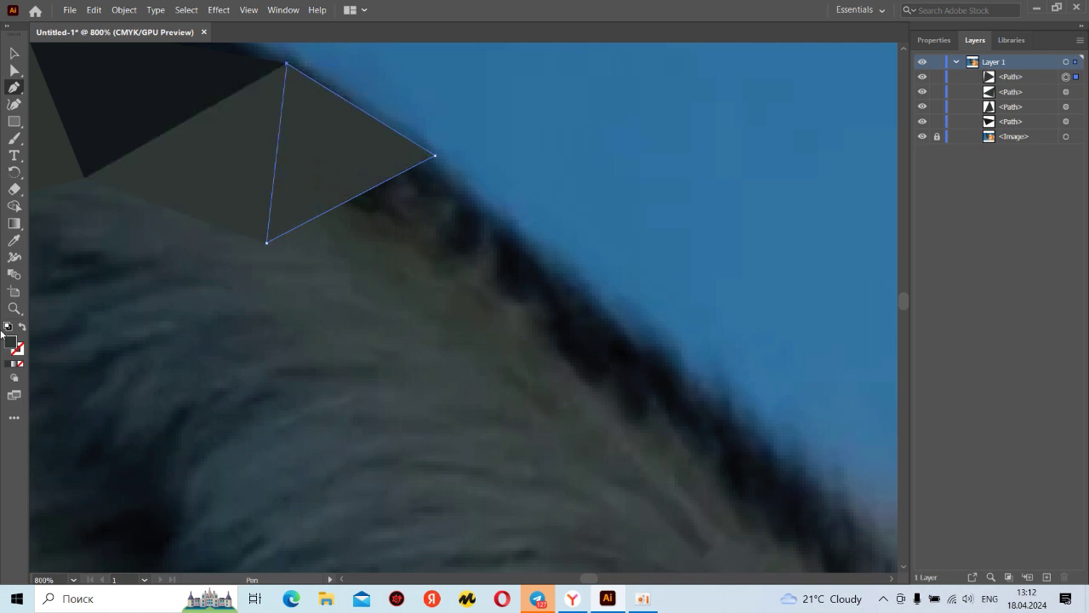
{"action": "key", "text": "i"}
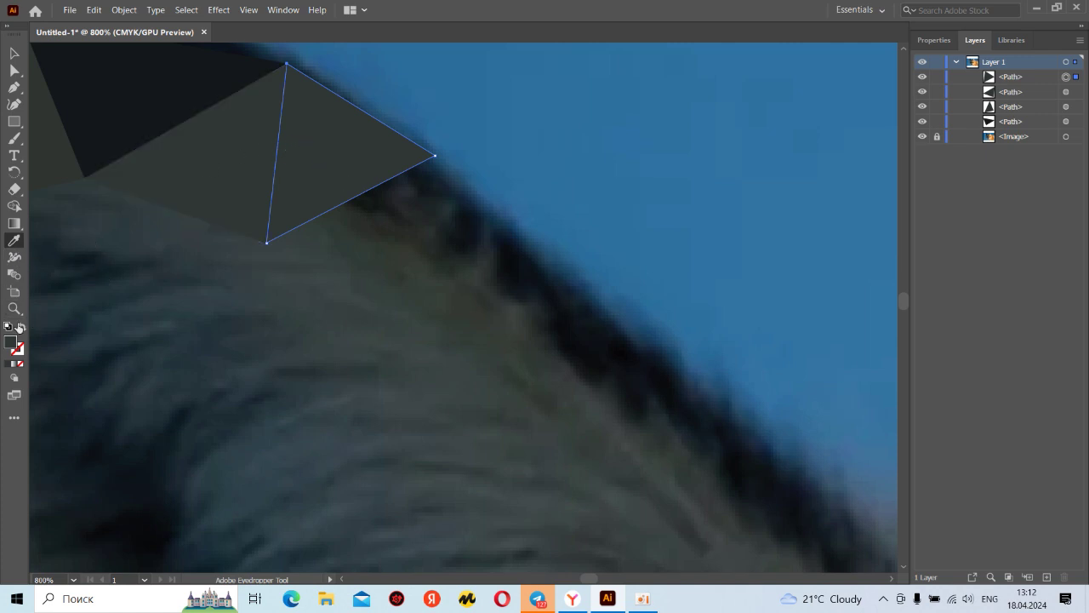
{"action": "left_click", "coordinate": [333, 143]}
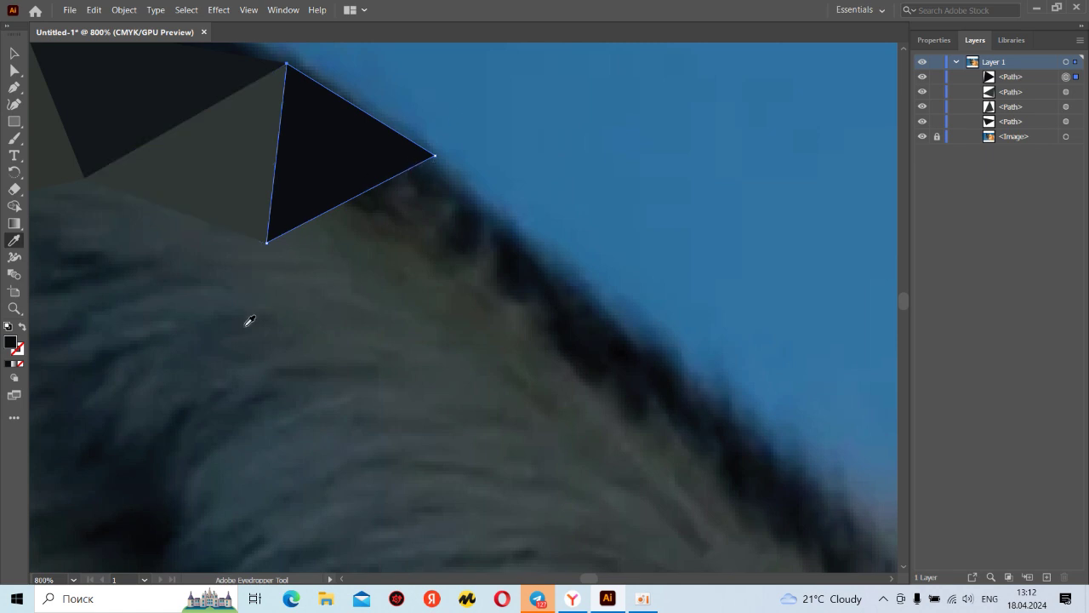
{"action": "mouse_move", "coordinate": [242, 290]}
{"action": "left_mouse_down"}
{"action": "mouse_move", "coordinate": [576, 292]}
{"action": "mouse_move", "coordinate": [626, 269]}
{"action": "left_mouse_up"}
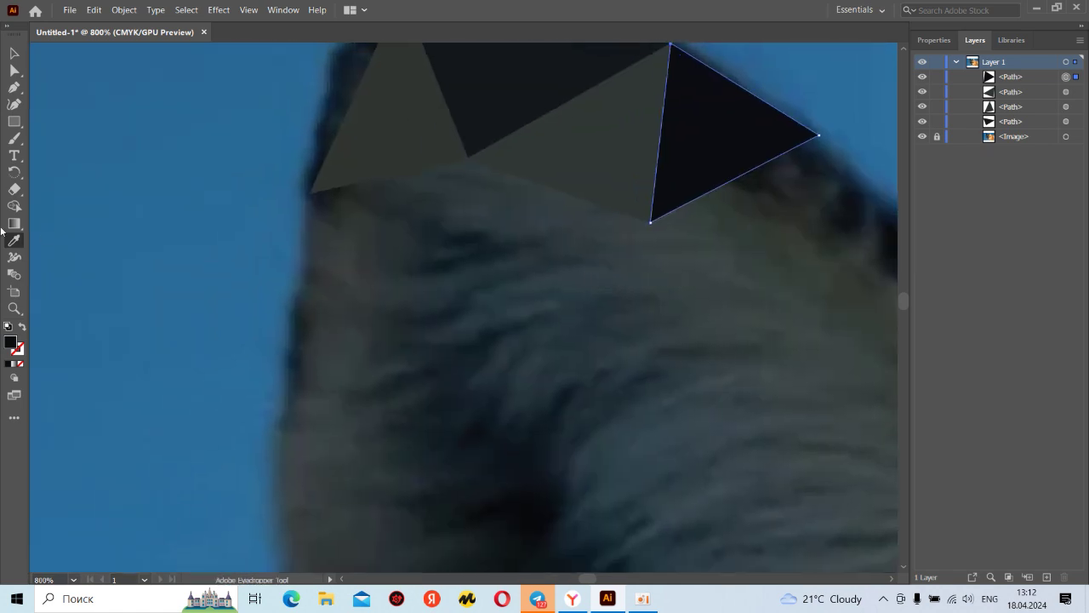
{"action": "left_click", "coordinate": [18, 95]}
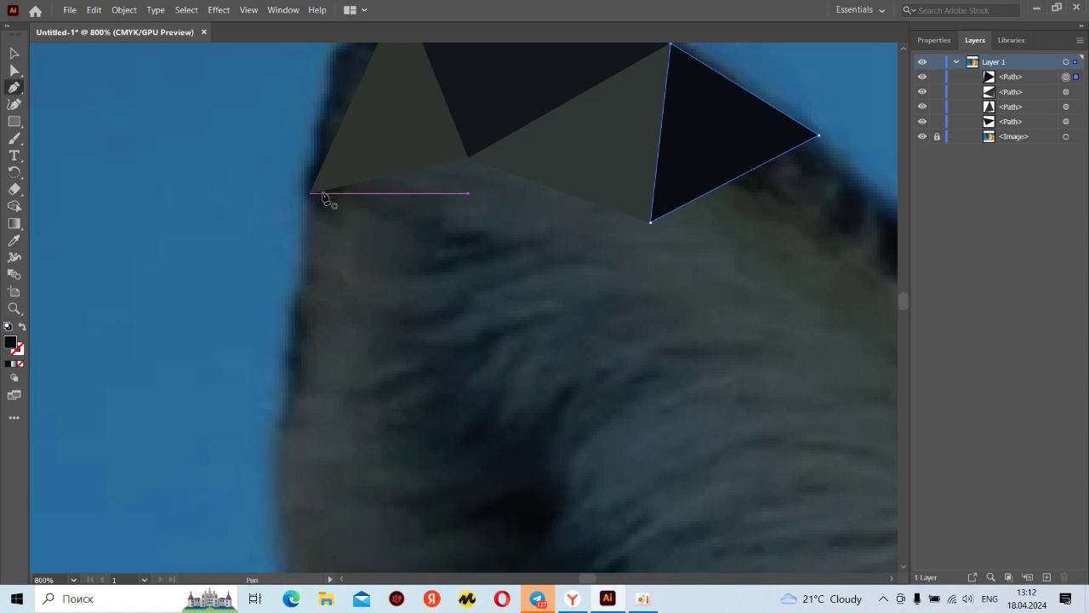
- Add two adjoining triangles at the ear's left edge, each filled with sampled fur colour
{"action": "left_click", "coordinate": [310, 193]}
{"action": "left_click", "coordinate": [455, 279]}
{"action": "left_click", "coordinate": [468, 159]}
{"action": "left_click", "coordinate": [310, 193]}
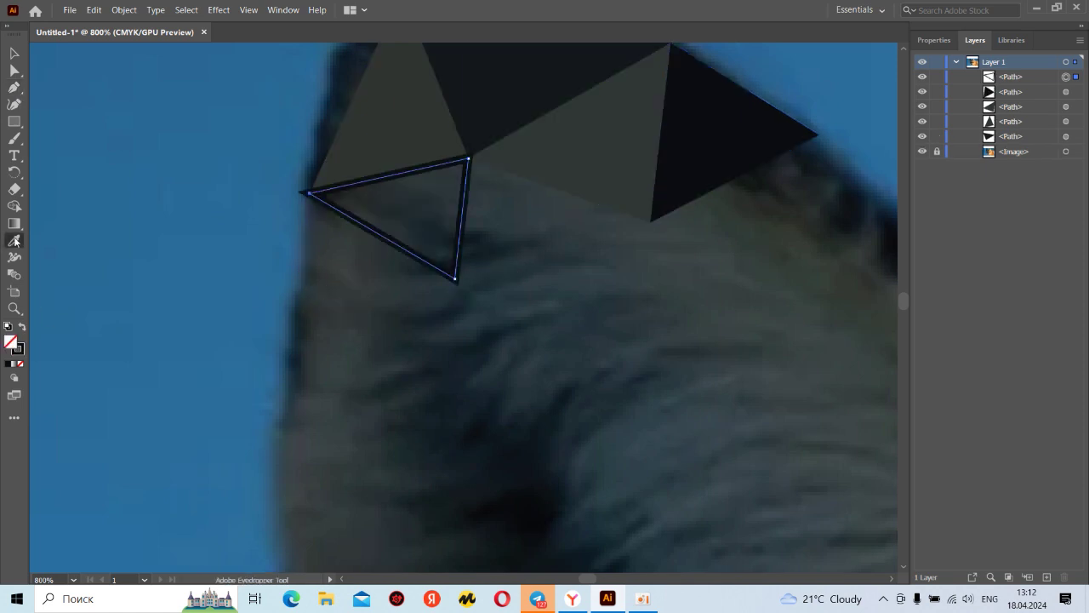
{"action": "left_click", "coordinate": [651, 222]}
{"action": "left_click", "coordinate": [455, 278]}
{"action": "left_click", "coordinate": [468, 158]}
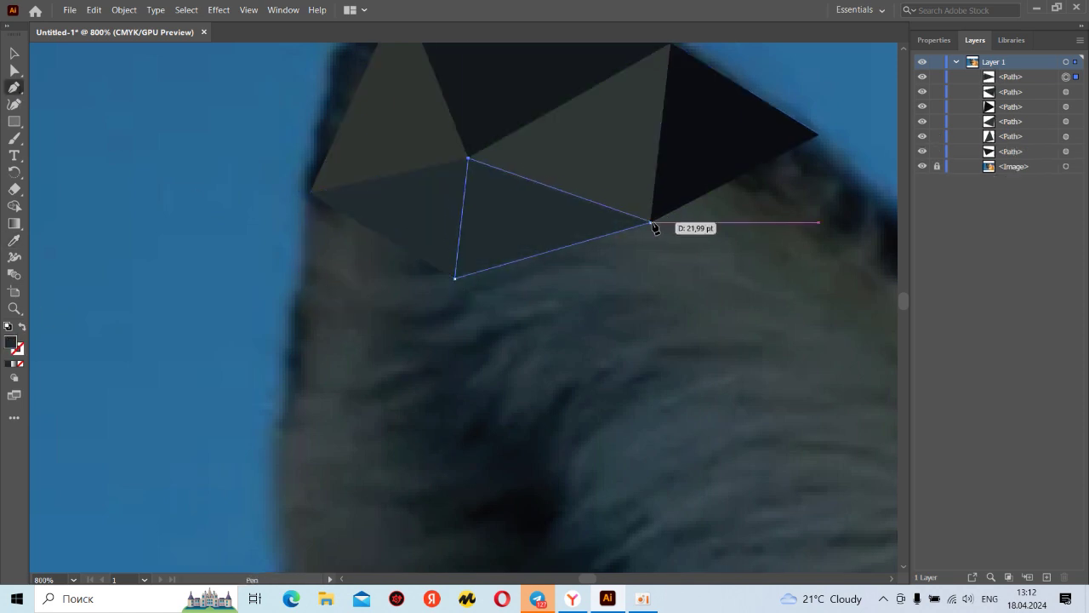
{"action": "left_click", "coordinate": [651, 222]}
{"action": "scroll", "coordinate": [511, 296], "scroll_direction": "down", "scroll_amount": 9}
{"action": "scroll", "coordinate": [511, 296], "scroll_direction": "up", "scroll_amount": 9}
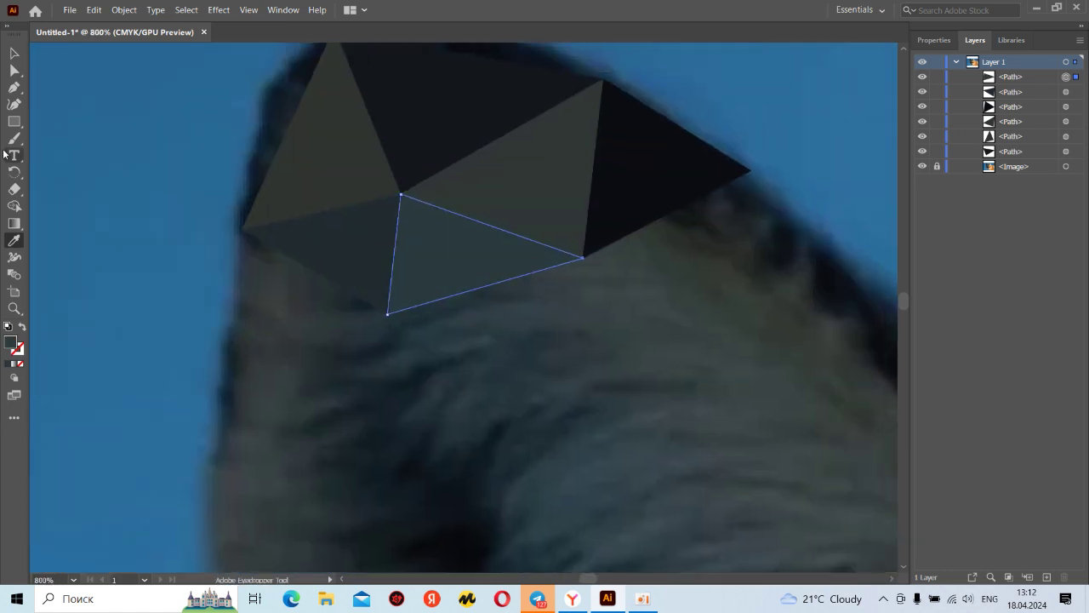
{"action": "key", "text": "p"}
{"action": "left_click", "coordinate": [241, 229]}
- Draw two more triangles beneath the dark triangle and fill them with sampled fur colour
{"action": "left_click", "coordinate": [387, 315]}
{"action": "left_click", "coordinate": [232, 344]}
{"action": "left_click", "coordinate": [242, 230]}
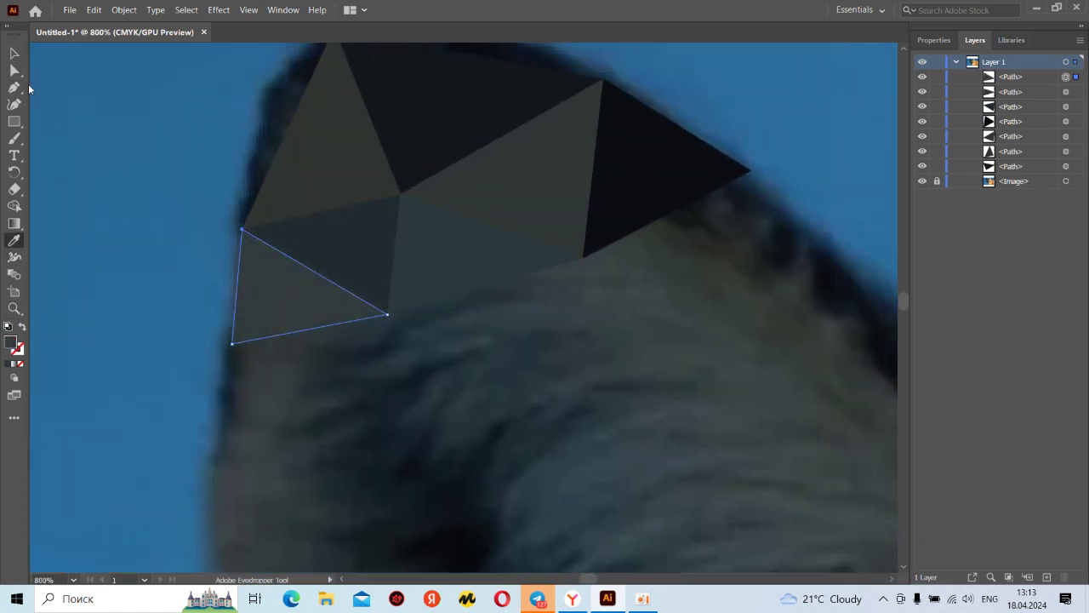
{"action": "left_click", "coordinate": [750, 169]}
{"action": "left_click_drag", "start_coordinate": [830, 268], "coordinate": [671, 213]}
{"action": "left_click", "coordinate": [564, 275]}
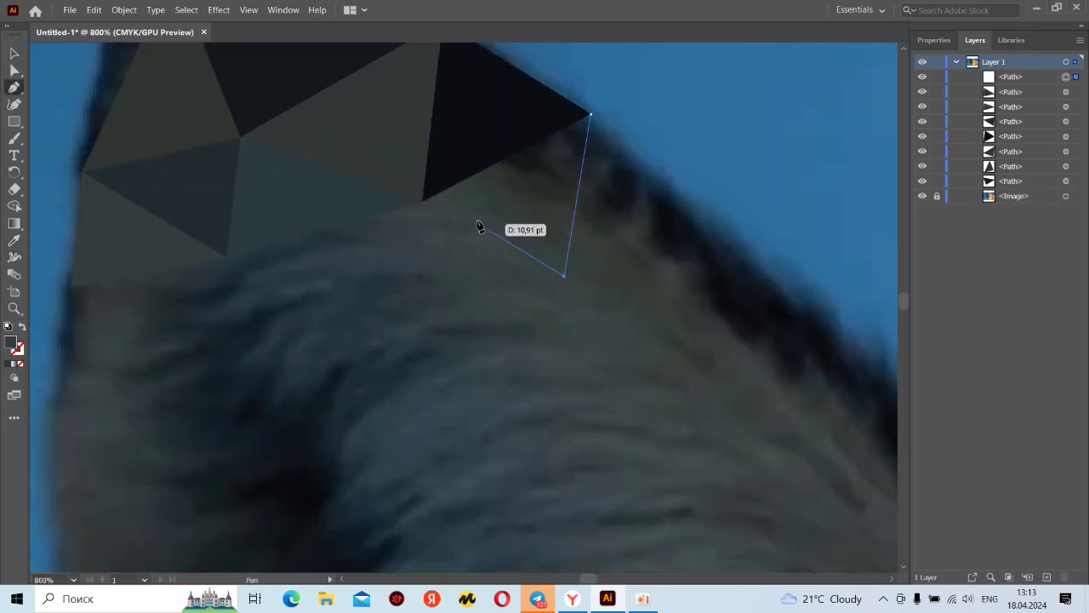
{"action": "left_click", "coordinate": [422, 202]}
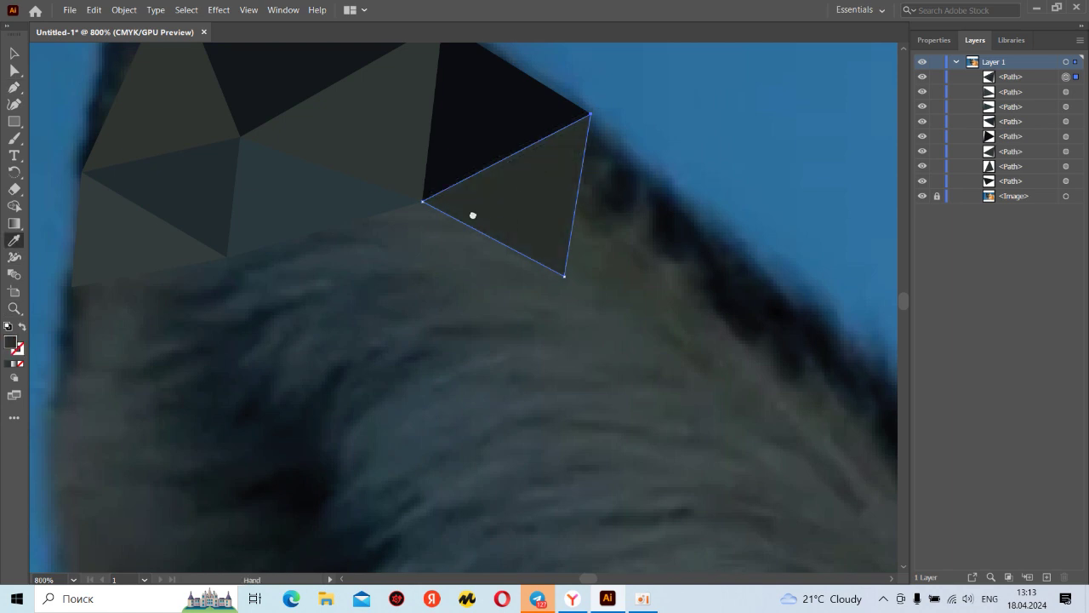
{"action": "left_click_drag", "start_coordinate": [276, 235], "coordinate": [545, 204]}
{"action": "left_click", "coordinate": [494, 225]}
{"action": "left_click", "coordinate": [650, 320]}
- Add two triangles lower on the ear, filling one with a dark sampled fur colour
{"action": "left_click", "coordinate": [690, 171]}
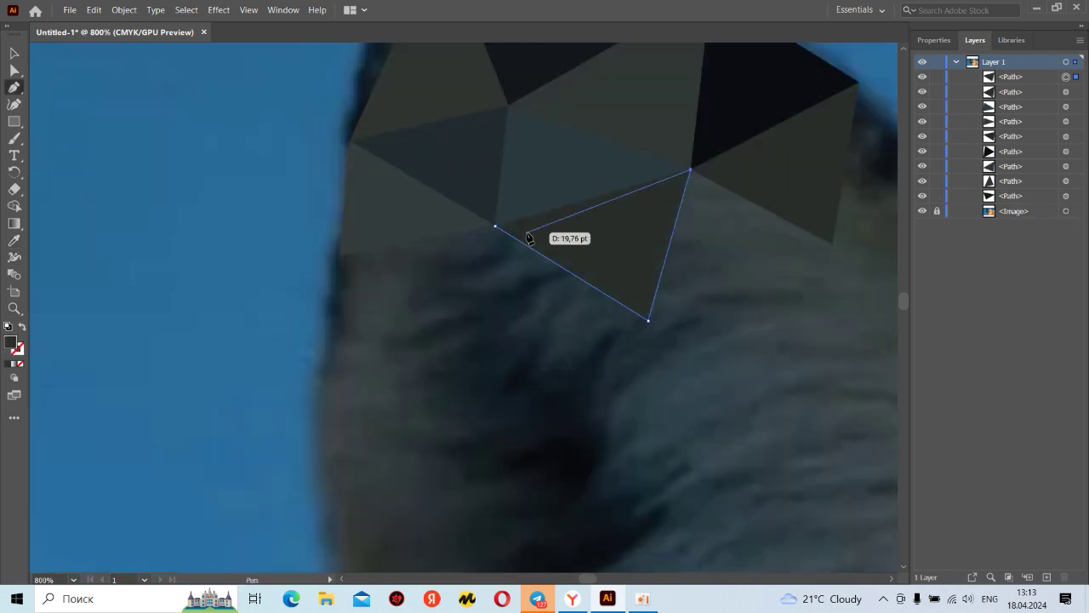
{"action": "left_click", "coordinate": [494, 226]}
{"action": "key", "text": "i"}
{"action": "left_click", "coordinate": [584, 232]}
{"action": "left_click", "coordinate": [22, 85]}
{"action": "left_click", "coordinate": [339, 255]}
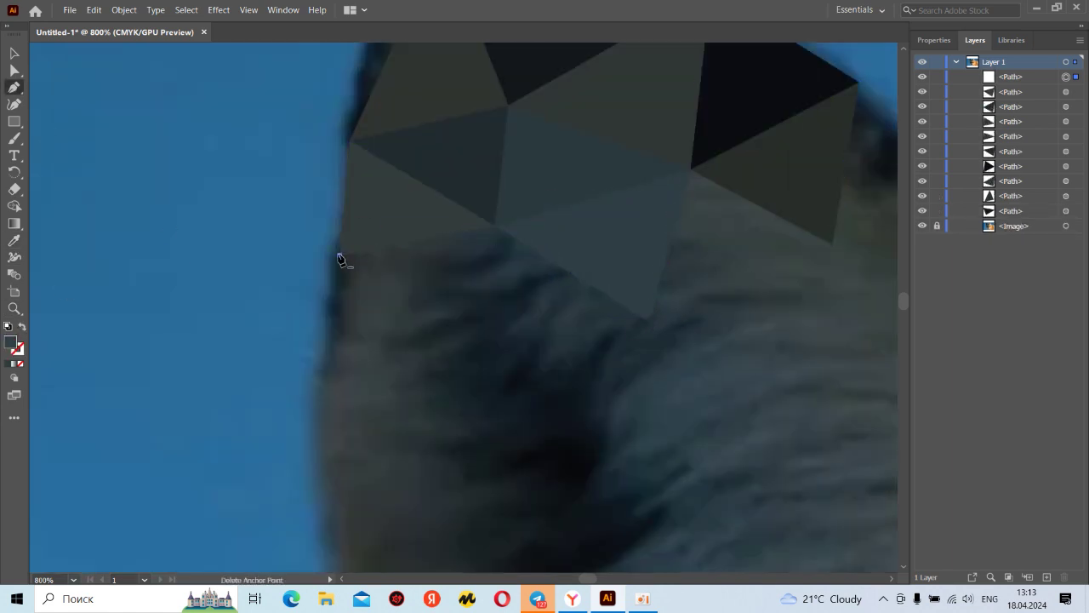
{"action": "left_click", "coordinate": [465, 356]}
{"action": "left_click", "coordinate": [494, 225]}
{"action": "left_click", "coordinate": [339, 254]}
{"action": "key", "text": "i"}
{"action": "left_click", "coordinate": [417, 281]}
{"action": "key", "text": "p"}
- Draw a triangle from the shared lower corner and fill it with a sampled dark colour
{"action": "left_click", "coordinate": [465, 356]}
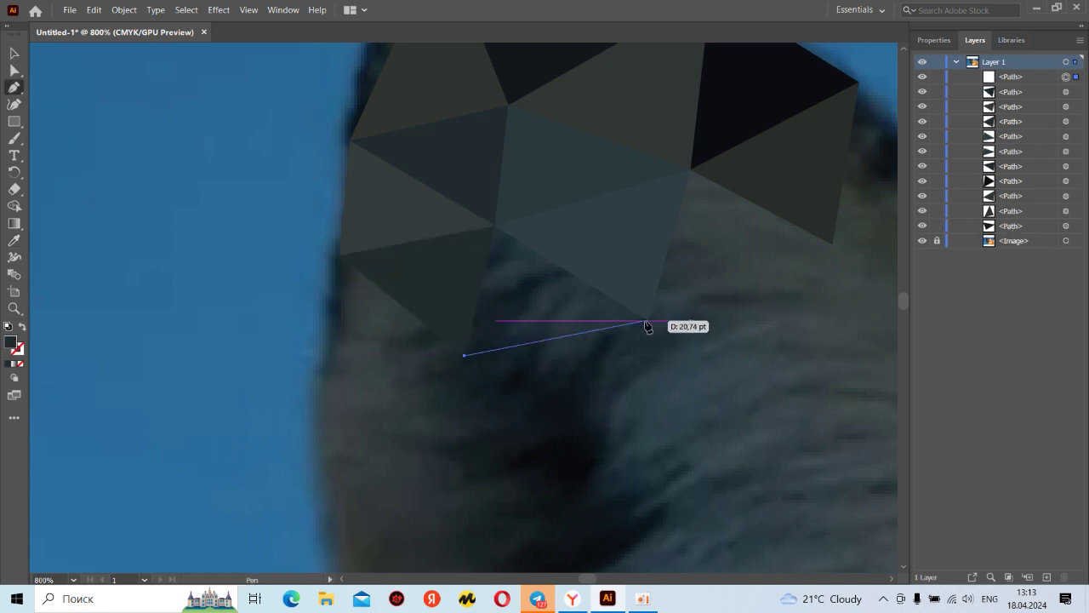
{"action": "left_click", "coordinate": [649, 320]}
{"action": "left_click", "coordinate": [495, 225]}
{"action": "left_click", "coordinate": [465, 356]}
{"action": "key", "text": "i"}
{"action": "left_click", "coordinate": [511, 315]}
{"action": "key", "text": "p"}
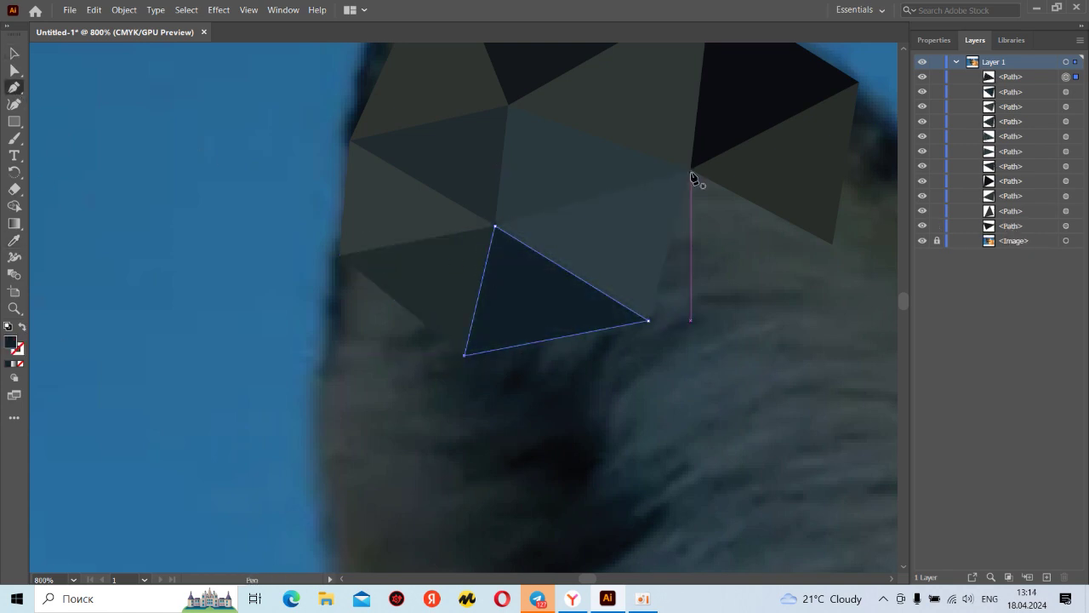
- Add a triangle on the ear's right side, fill it and its neighbour with sampled colour
{"action": "left_click", "coordinate": [690, 171]}
{"action": "left_click", "coordinate": [832, 244]}
{"action": "left_click", "coordinate": [648, 320]}
{"action": "left_click", "coordinate": [690, 171]}
{"action": "key", "text": "i"}
{"action": "left_click", "coordinate": [650, 236]}
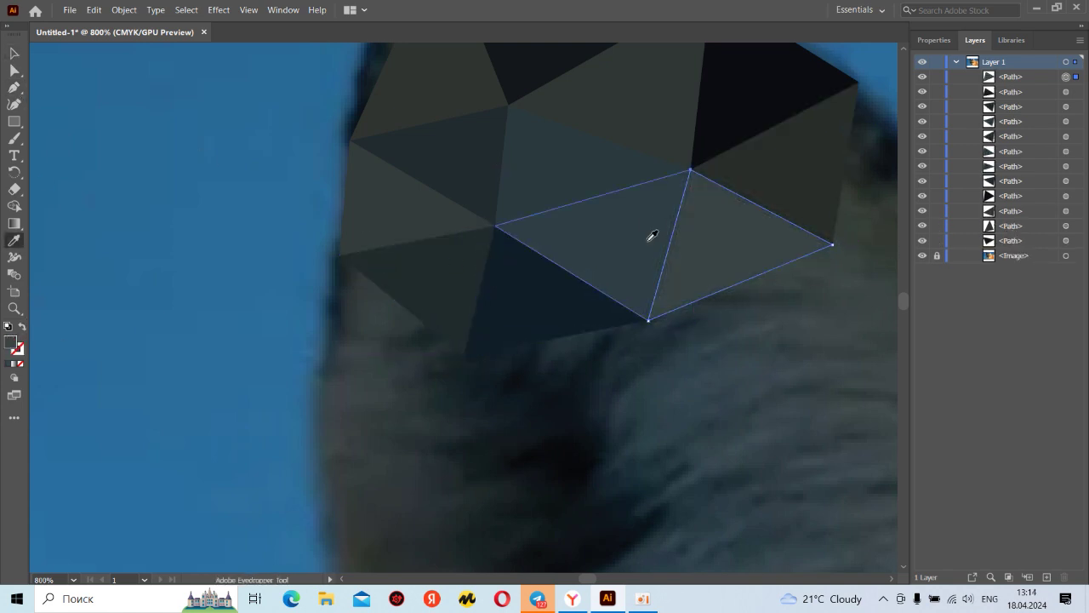
{"action": "key", "text": "v"}
{"action": "key", "text": "ctrl+minus"}
{"action": "key", "text": "ctrl+minus"}
{"action": "key", "text": "ctrl+minus"}
{"action": "key", "text": "ctrl+plus"}
{"action": "key", "text": "ctrl+plus"}
- Draw a Pen triangle along the ear's left edge
{"action": "key", "text": "p"}
{"action": "left_click", "coordinate": [392, 252]}
{"action": "left_click", "coordinate": [486, 328]}
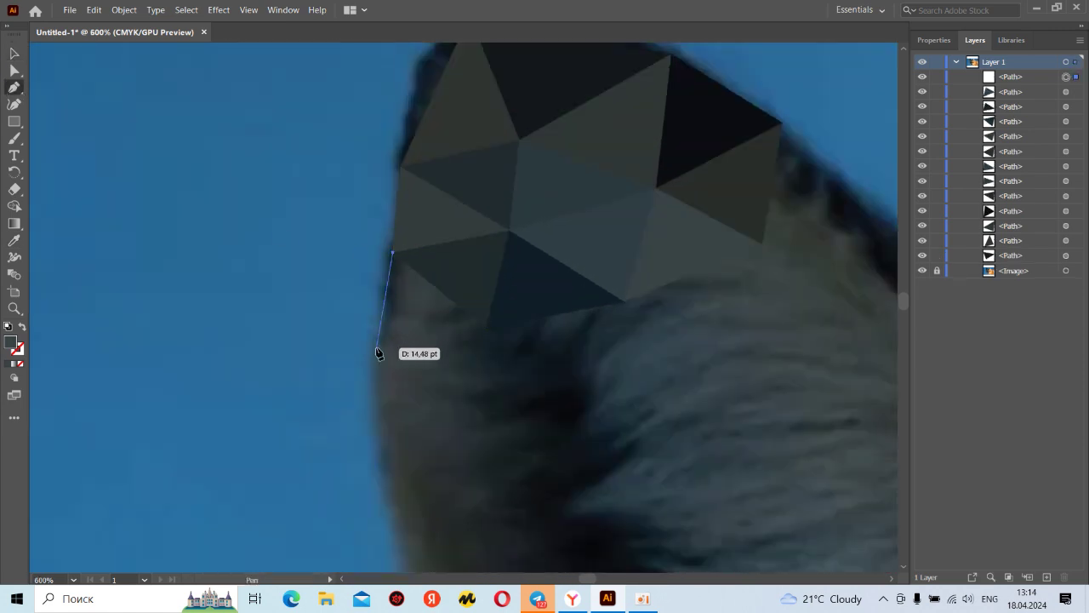
{"action": "left_click", "coordinate": [377, 347]}
{"action": "left_click", "coordinate": [392, 253]}
- Outline a triangle at the ear's outer tip and another lower on the left edge
{"action": "left_click", "coordinate": [782, 126]}
{"action": "left_click", "coordinate": [862, 205]}
{"action": "left_click", "coordinate": [764, 244]}
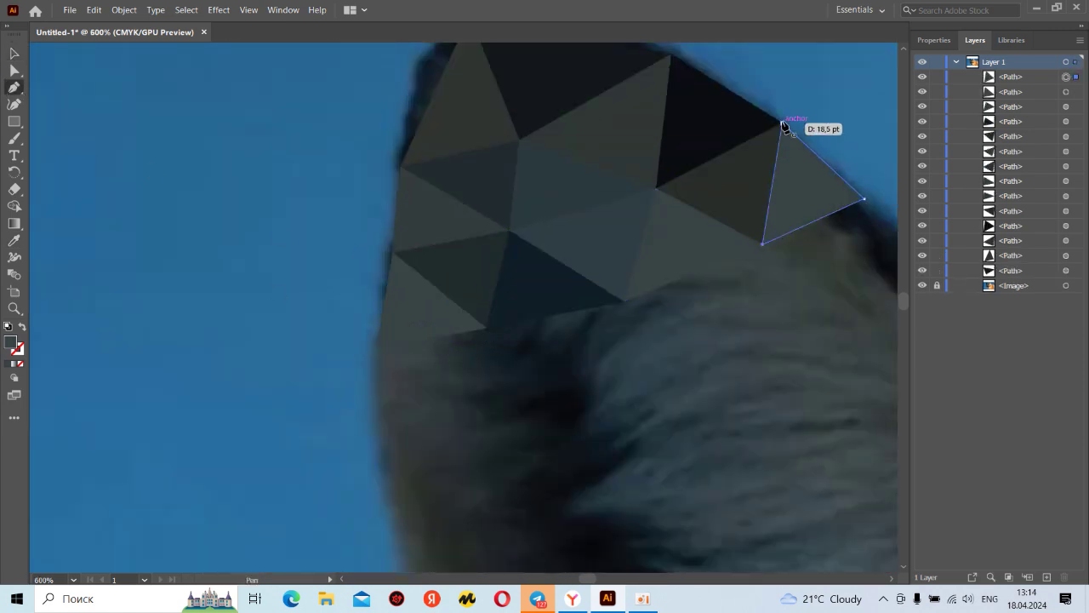
{"action": "left_click", "coordinate": [782, 126]}
{"action": "left_click", "coordinate": [377, 348]}
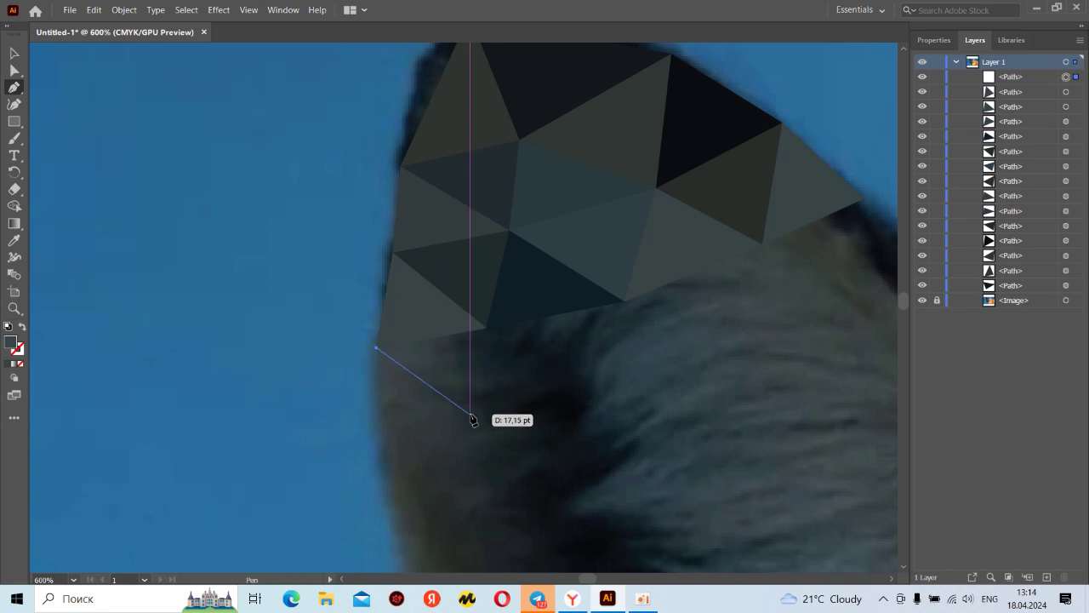
{"action": "left_click", "coordinate": [470, 414]}
{"action": "left_click", "coordinate": [487, 327]}
{"action": "left_click", "coordinate": [377, 347]}
- Fill the left-edge triangle with sampled fur colour and draw one below it
{"action": "key", "text": "i"}
{"action": "left_click", "coordinate": [450, 343]}
{"action": "key", "text": "p"}
{"action": "left_click", "coordinate": [377, 347]}
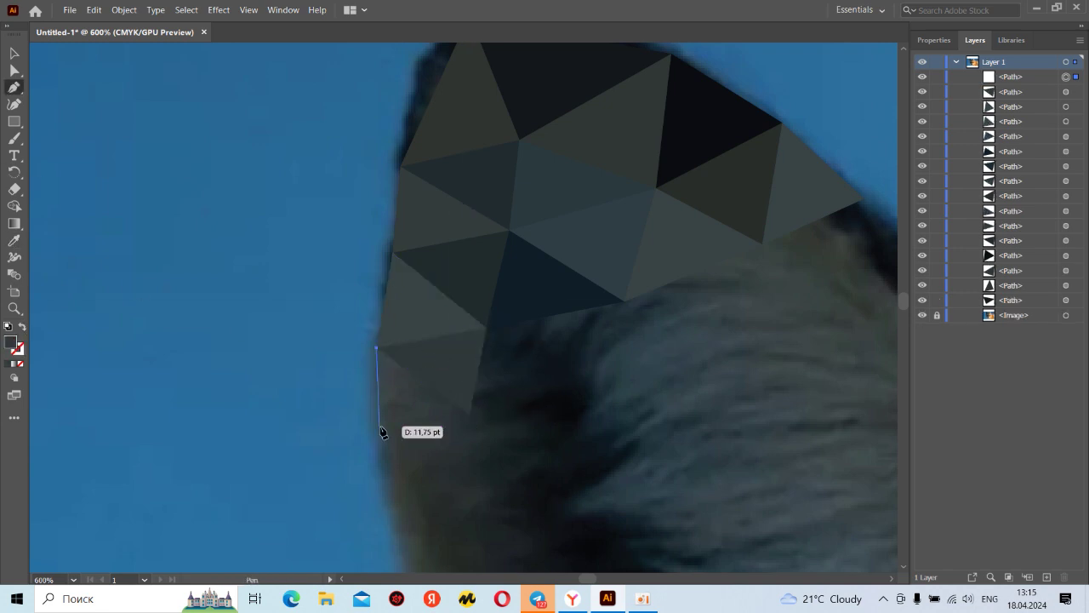
{"action": "left_click", "coordinate": [382, 434]}
{"action": "left_click", "coordinate": [470, 415]}
- Fill the lower triangle with fur colour, then draw another with one corner moved up the fur
{"action": "key", "text": "i"}
{"action": "left_click", "coordinate": [487, 453]}
{"action": "key", "text": "p"}
{"action": "left_click", "coordinate": [487, 328]}
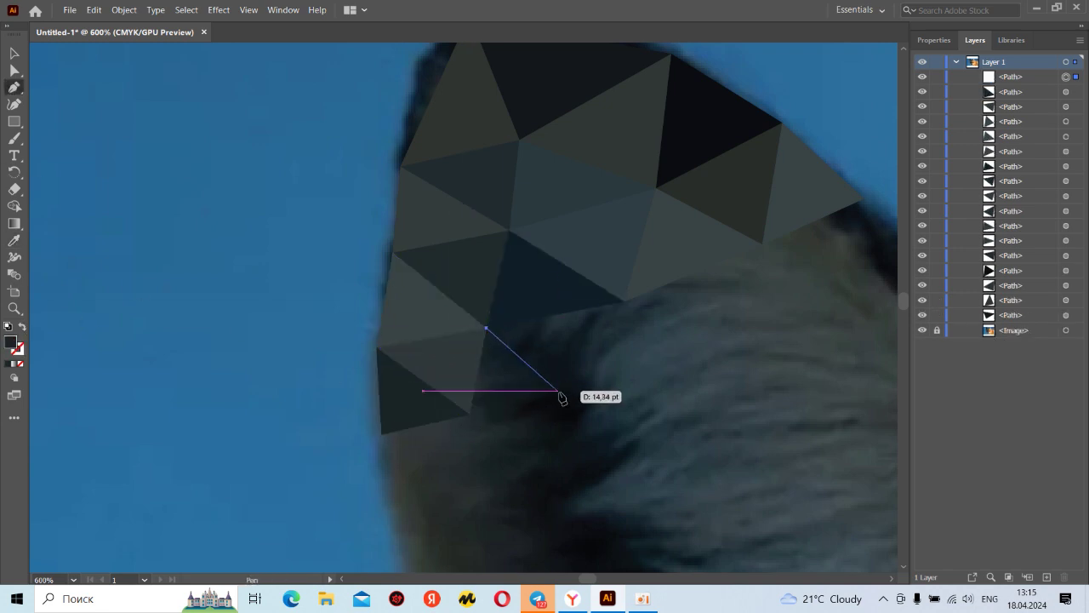
{"action": "left_click", "coordinate": [563, 389]}
{"action": "left_click", "coordinate": [470, 414]}
{"action": "left_click_drag", "start_coordinate": [470, 414], "coordinate": [612, 306]}
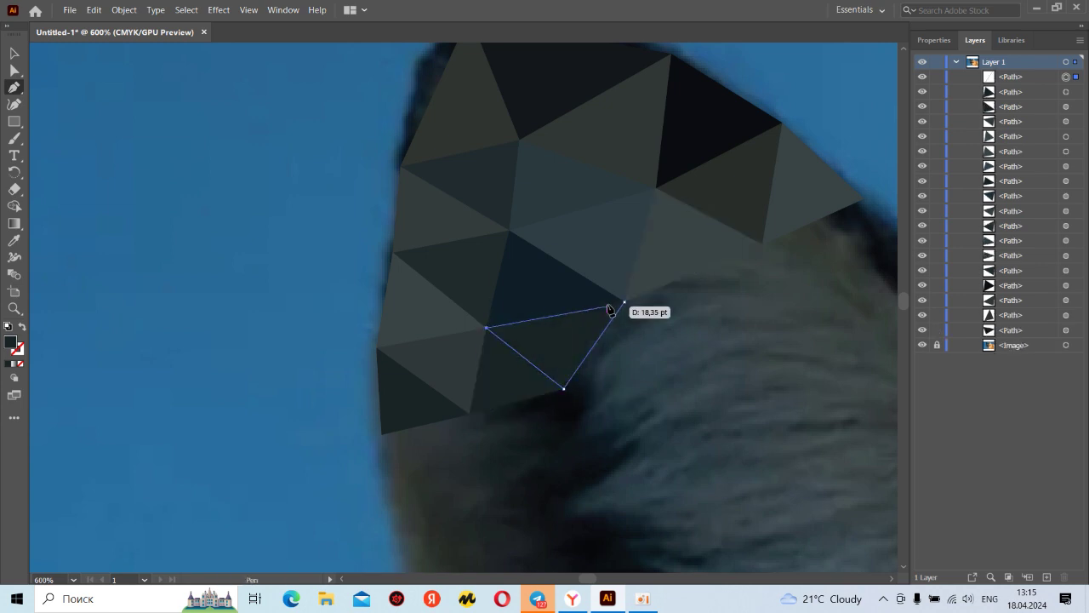
{"action": "key", "text": "a"}
{"action": "left_click", "coordinate": [15, 87]}
- Draw a triangle in the lower ear and fill it with sampled grey
{"action": "left_click", "coordinate": [246, 380]}
{"action": "left_click", "coordinate": [294, 448]}
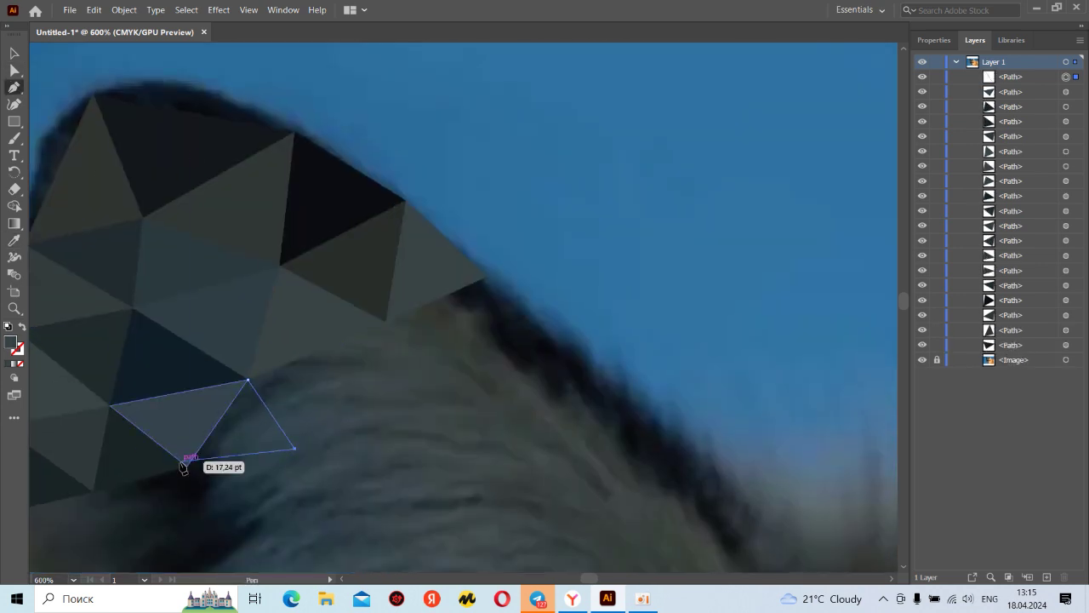
{"action": "left_click", "coordinate": [187, 466]}
{"action": "left_click", "coordinate": [247, 380]}
{"action": "left_click", "coordinate": [14, 242]}
{"action": "left_click", "coordinate": [59, 281]}
{"action": "left_click_drag", "start_coordinate": [60, 232], "coordinate": [73, 292]}
{"action": "key", "text": "p"}
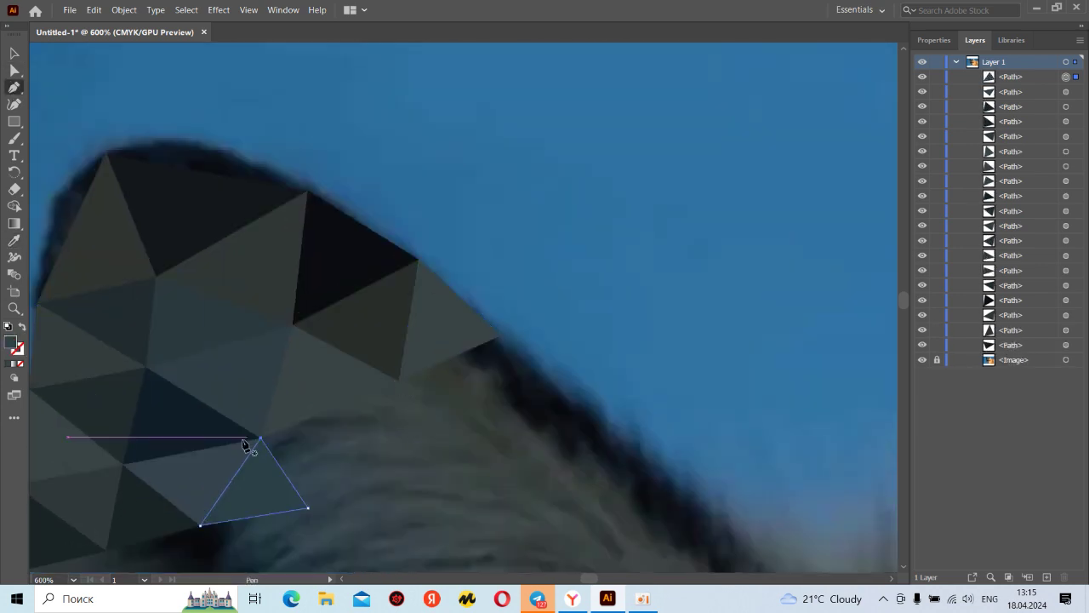
- Draw two more triangles from the shared corner toward the ear's outer edge
{"action": "left_click", "coordinate": [399, 381]}
{"action": "left_click", "coordinate": [376, 473]}
{"action": "left_click", "coordinate": [261, 439]}
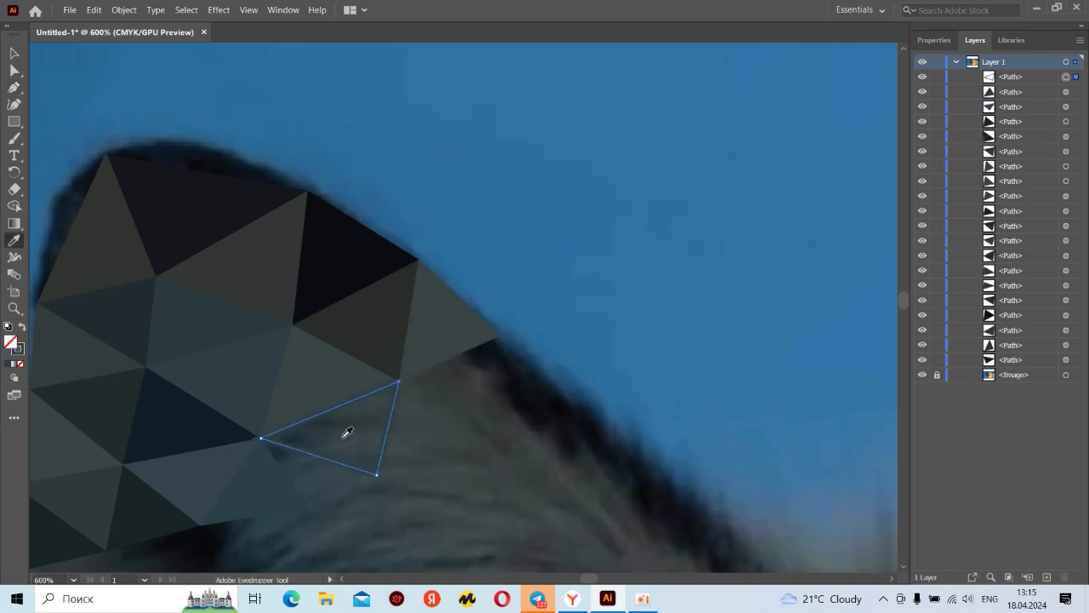
{"action": "left_click", "coordinate": [399, 380]}
{"action": "left_click", "coordinate": [501, 335]}
{"action": "left_click", "coordinate": [489, 434]}
{"action": "left_click", "coordinate": [399, 381]}
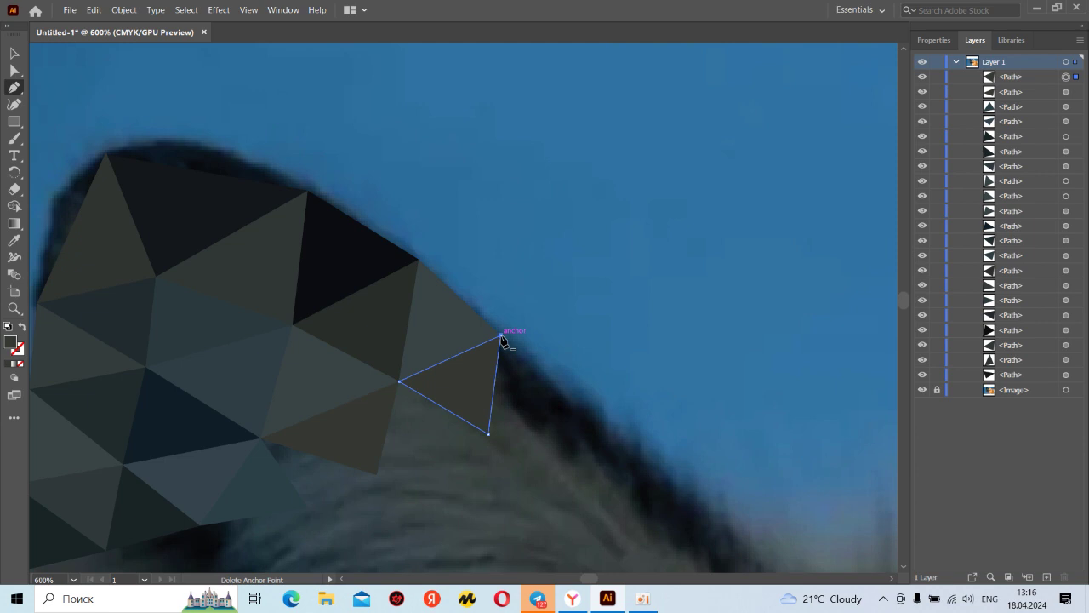
{"action": "left_click", "coordinate": [501, 337]}
- Fill the new edge triangles with sampled fur and dark fur colours
{"action": "left_click_drag", "start_coordinate": [357, 406], "coordinate": [595, 286]}
{"action": "scroll", "coordinate": [596, 286], "scroll_direction": "down", "scroll_amount": 4}
{"action": "scroll", "coordinate": [528, 281], "scroll_direction": "down", "scroll_amount": 1}
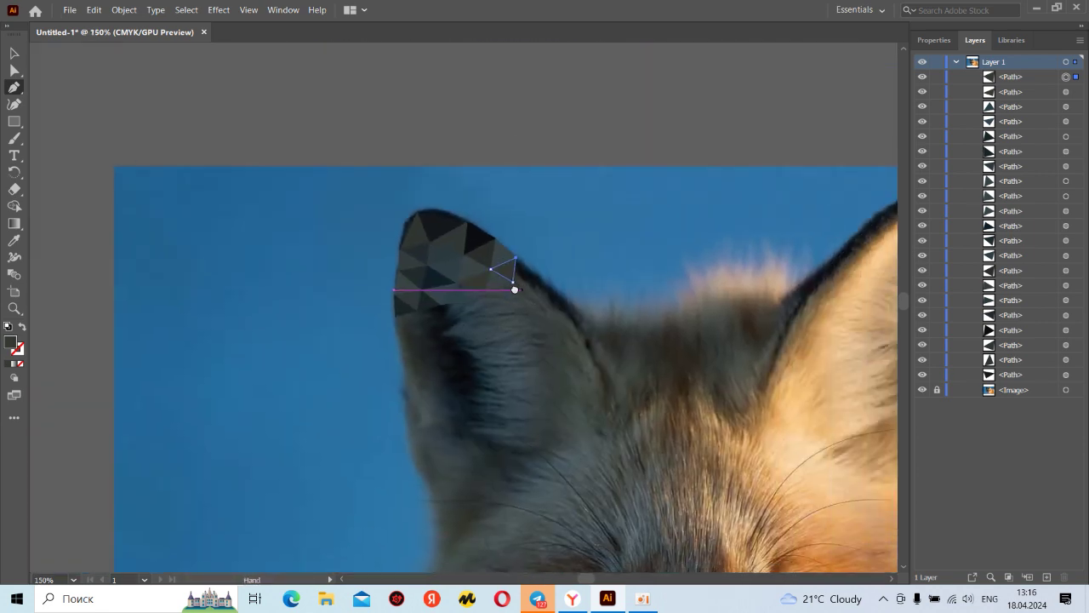
{"action": "scroll", "coordinate": [494, 271], "scroll_direction": "up", "scroll_amount": 1}
{"action": "scroll", "coordinate": [509, 273], "scroll_direction": "up", "scroll_amount": 4}
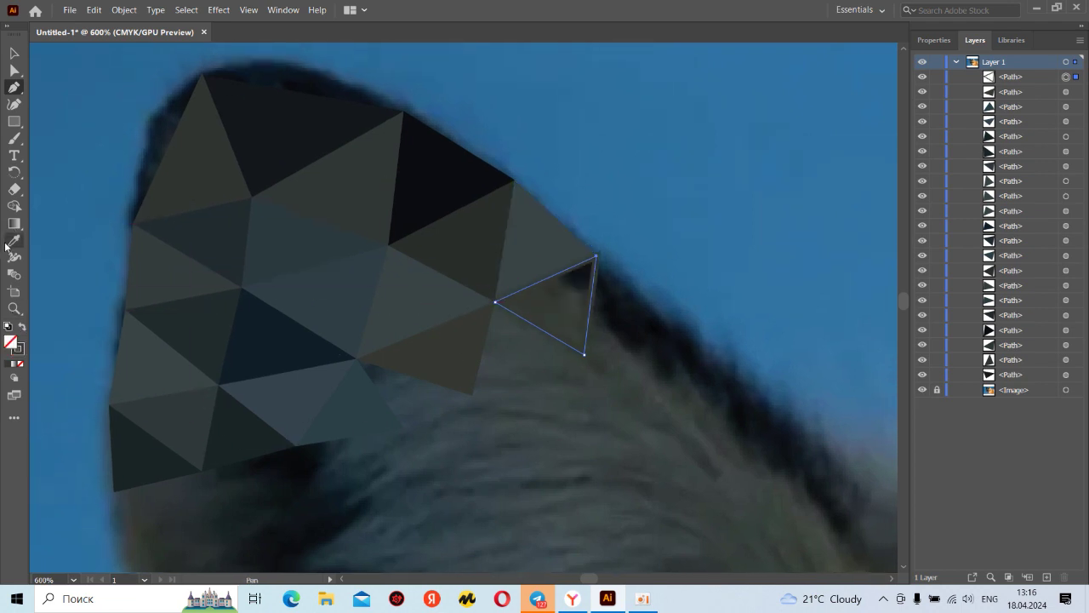
{"action": "left_click", "coordinate": [14, 240]}
{"action": "left_click", "coordinate": [561, 300]}
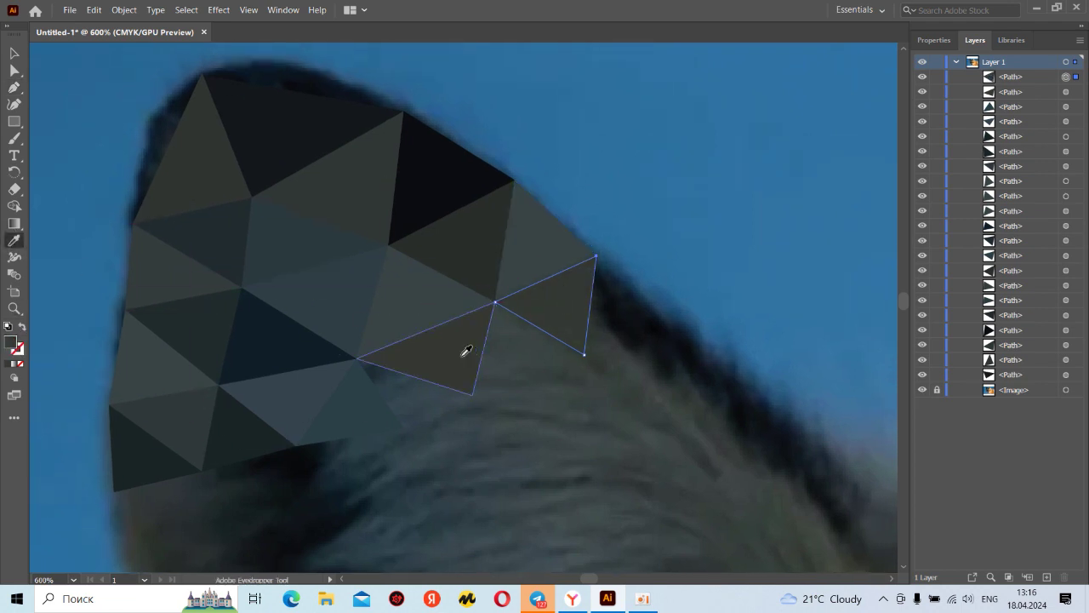
{"action": "scroll", "coordinate": [493, 400], "scroll_direction": "down", "scroll_amount": 1}
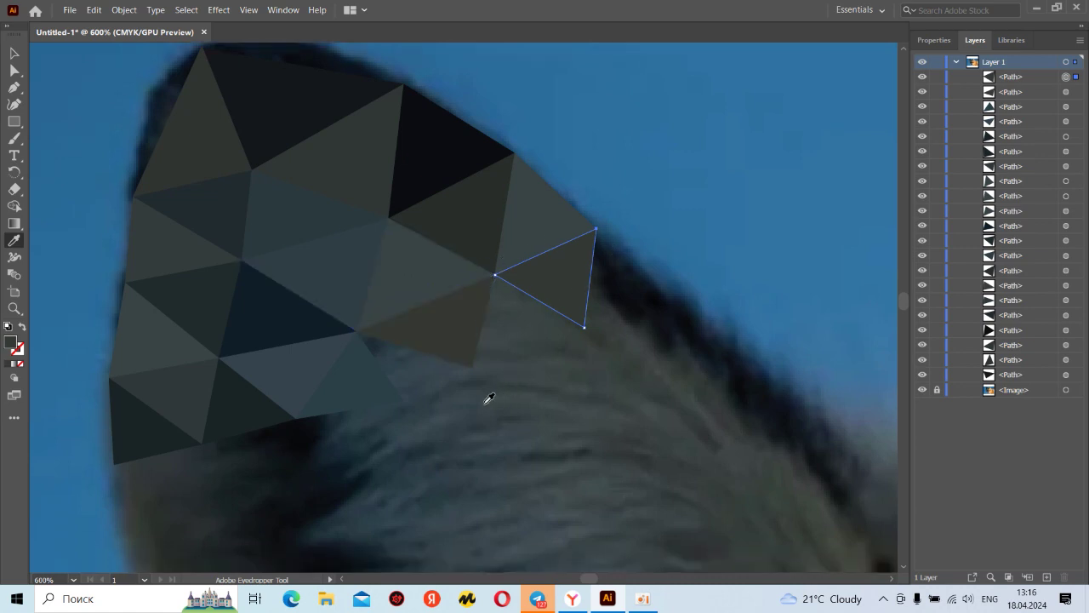
{"action": "left_click", "coordinate": [624, 299]}
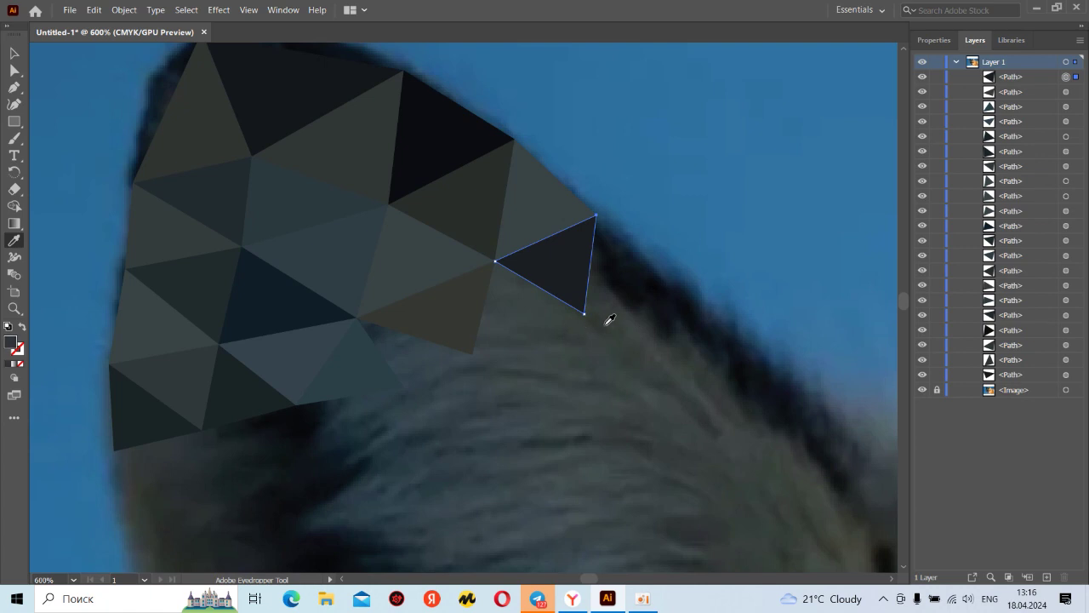
- Fill the last triangle with dark ear colour and outline a new one at the lower edge
{"action": "left_click", "coordinate": [610, 320]}
{"action": "left_click", "coordinate": [633, 283]}
{"action": "key", "text": "p"}
{"action": "left_click", "coordinate": [474, 351]}
{"action": "left_click", "coordinate": [494, 262]}
{"action": "left_click", "coordinate": [357, 318]}
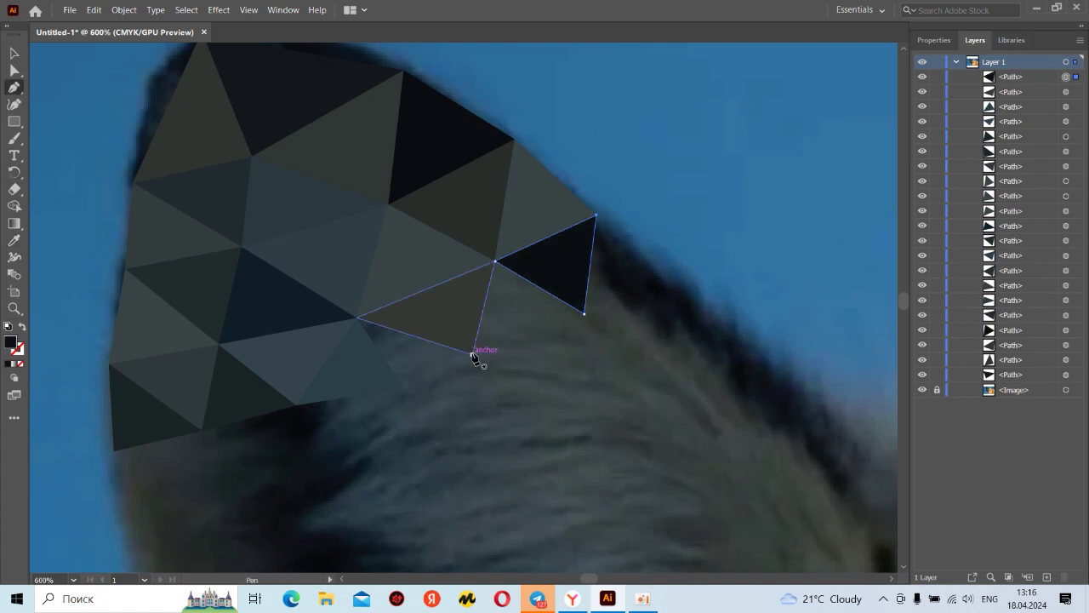
{"action": "left_click", "coordinate": [584, 313]}
{"action": "left_click", "coordinate": [494, 262]}
{"action": "left_click", "coordinate": [474, 351]}
- Fill the new triangle with the fur colour beneath and outline another below it
{"action": "key", "text": "shift+x"}
{"action": "key", "text": "i"}
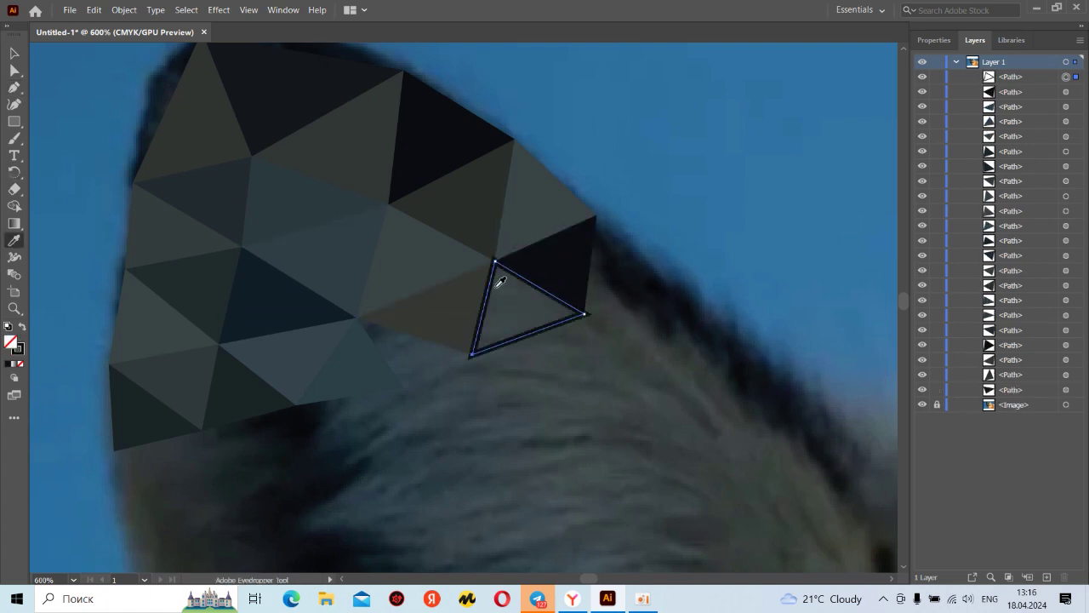
{"action": "left_click", "coordinate": [498, 286]}
{"action": "key", "text": "p"}
{"action": "left_click", "coordinate": [356, 318]}
{"action": "left_click", "coordinate": [404, 388]}
{"action": "left_click", "coordinate": [472, 354]}
{"action": "left_click", "coordinate": [356, 317]}
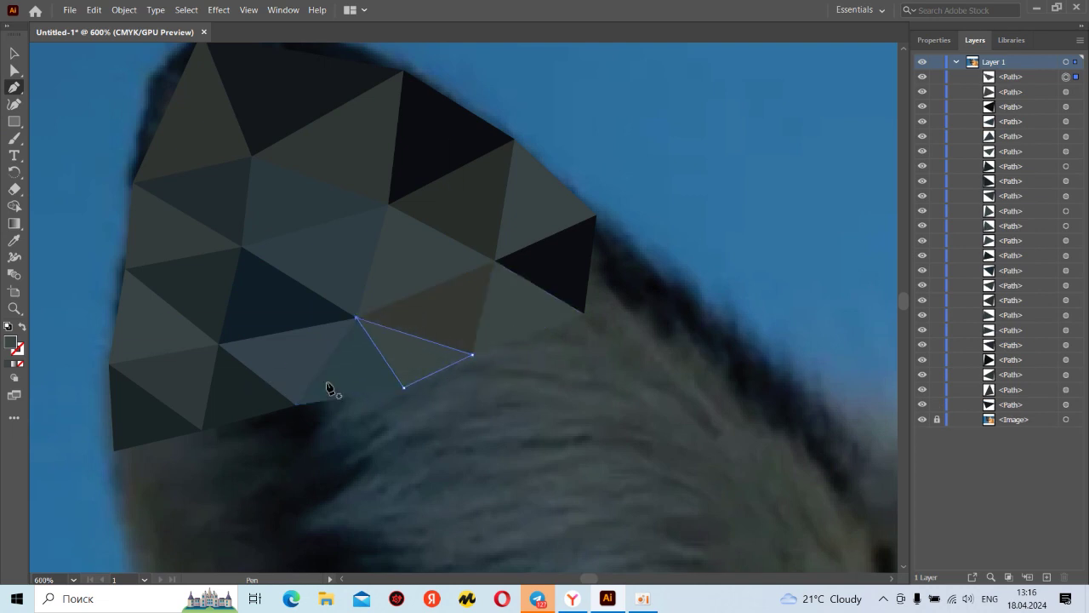
- Draw two triangles along the ear's left and bottom edges
{"action": "scroll", "coordinate": [329, 389], "scroll_direction": "left", "scroll_amount": 5}
{"action": "scroll", "coordinate": [329, 389], "scroll_direction": "down", "scroll_amount": 2}
{"action": "left_click", "coordinate": [359, 370]}
{"action": "left_click", "coordinate": [369, 451]}
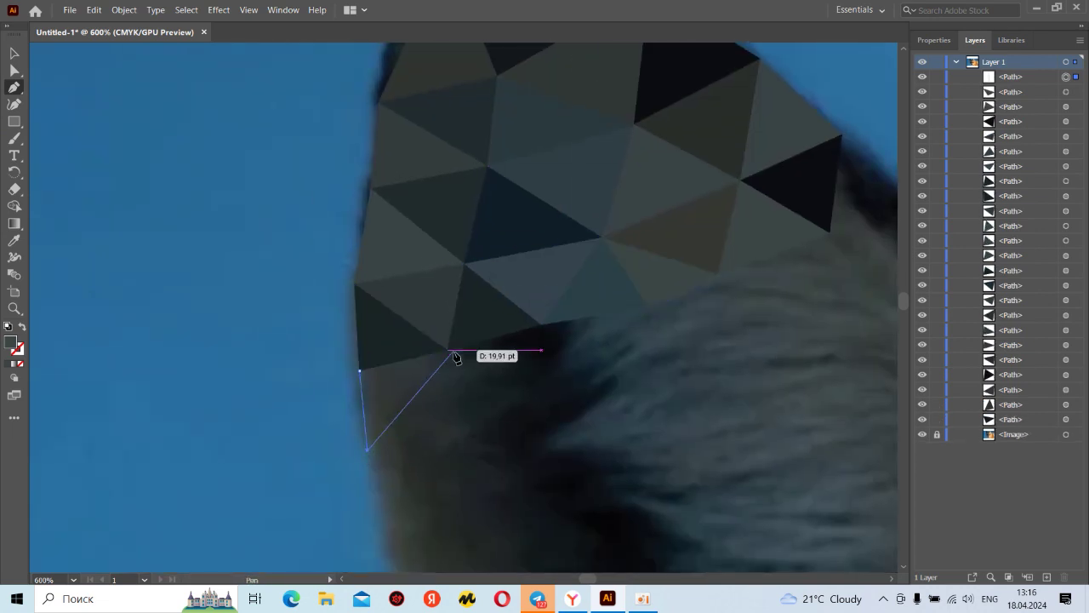
{"action": "left_click", "coordinate": [448, 350]}
{"action": "left_click", "coordinate": [359, 370]}
{"action": "left_click", "coordinate": [368, 446]}
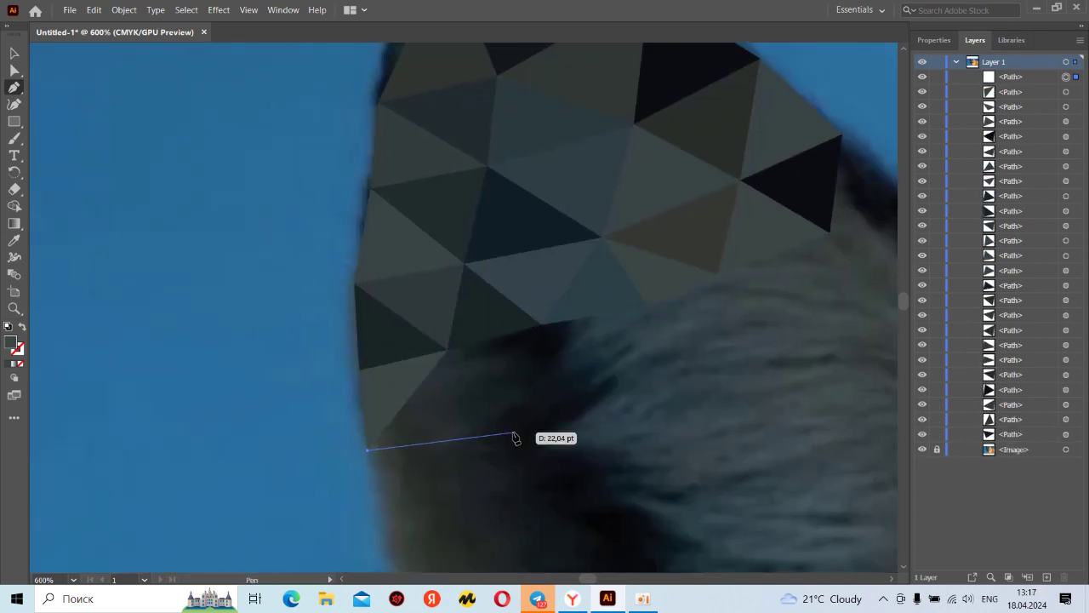
{"action": "left_click", "coordinate": [513, 432]}
{"action": "left_click", "coordinate": [447, 350]}
{"action": "left_click", "coordinate": [368, 450]}
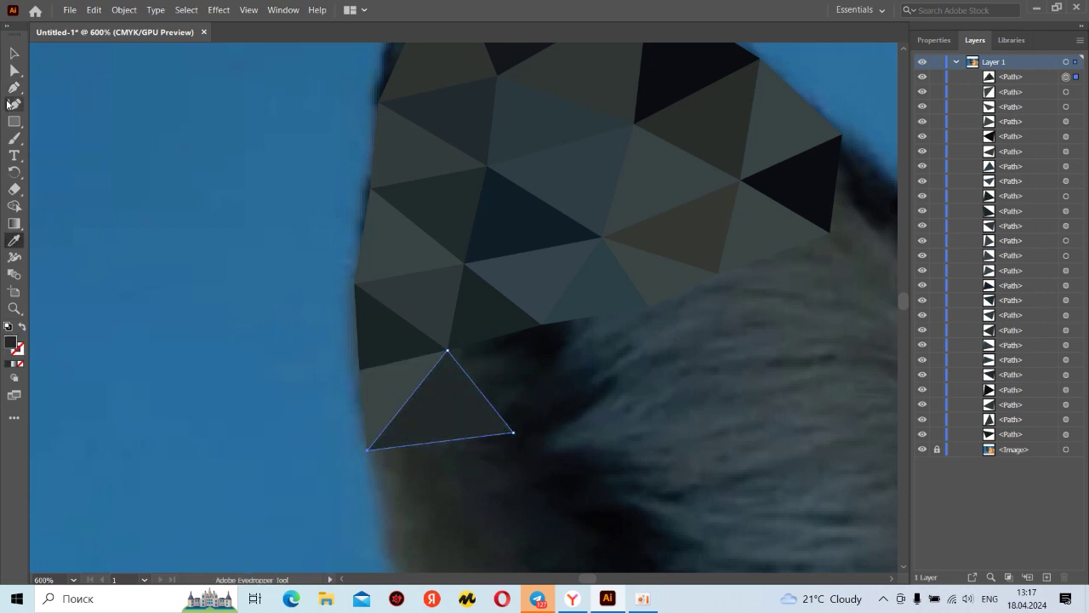
- Add two more triangles beside the bottom-edge one, sharing its corners
{"action": "left_click", "coordinate": [541, 325]}
{"action": "left_click", "coordinate": [513, 433]}
{"action": "left_click", "coordinate": [448, 350]}
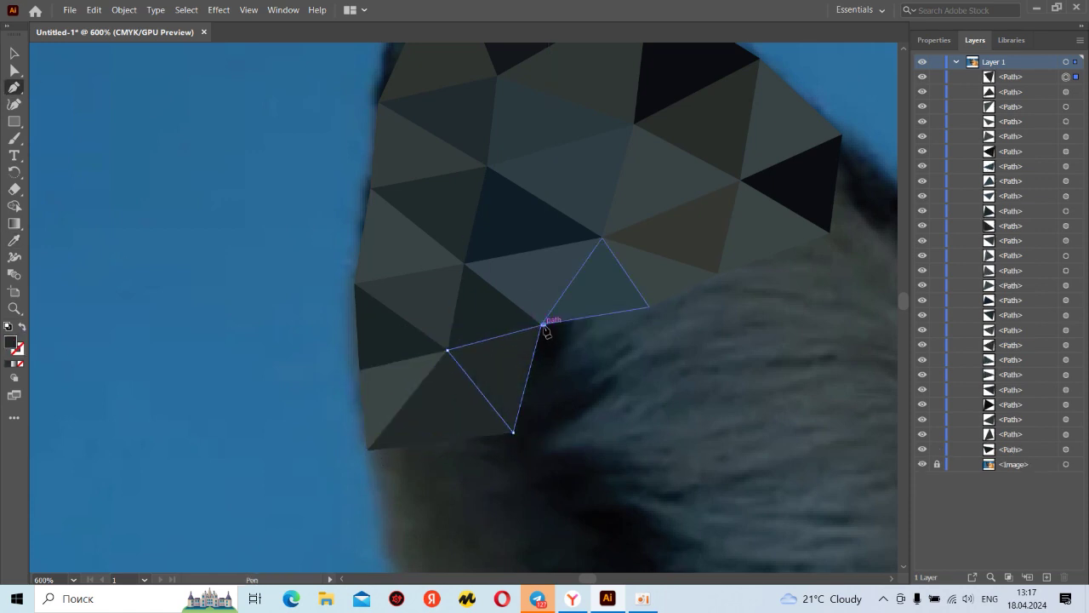
{"action": "left_click", "coordinate": [541, 324]}
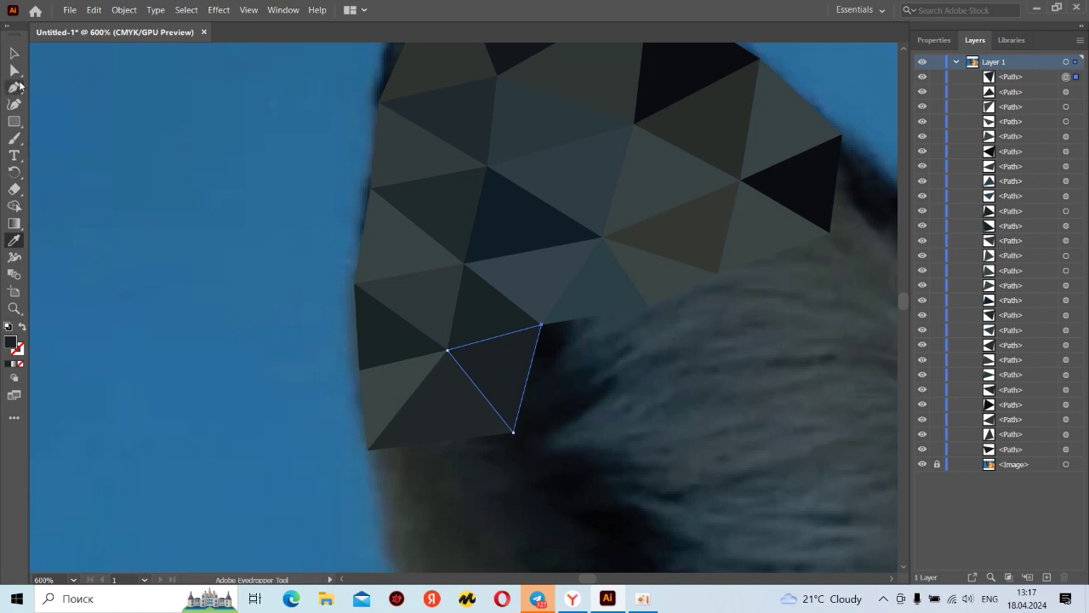
{"action": "left_click", "coordinate": [15, 87]}
{"action": "left_click", "coordinate": [542, 324]}
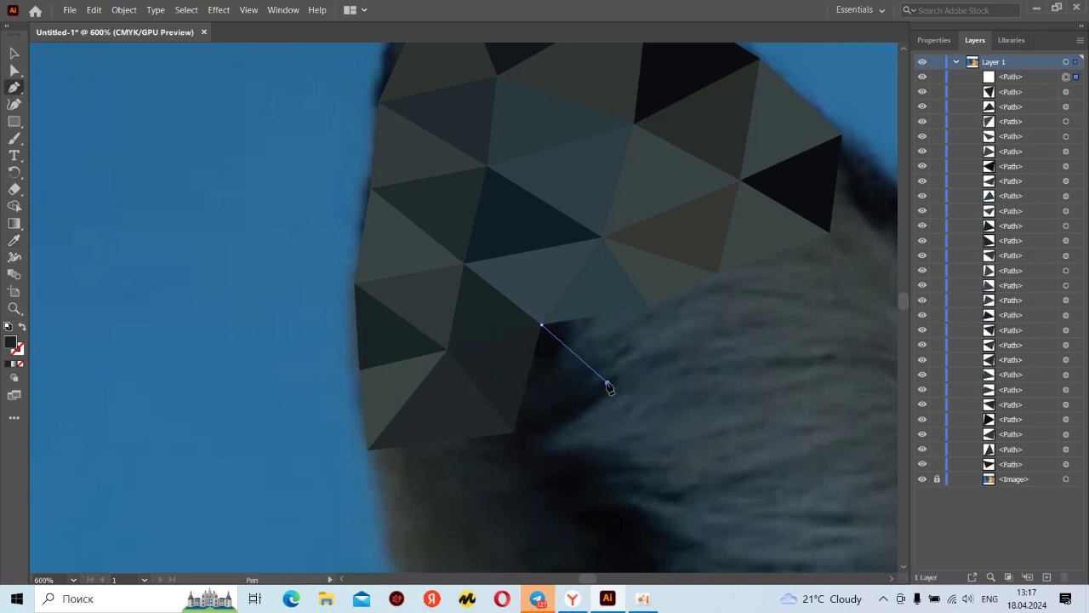
{"action": "left_click", "coordinate": [608, 383]}
{"action": "left_click", "coordinate": [513, 432]}
- Fill the new triangles with sampled fur and lighter fur colours
{"action": "left_click", "coordinate": [541, 324]}
{"action": "left_click", "coordinate": [13, 240]}
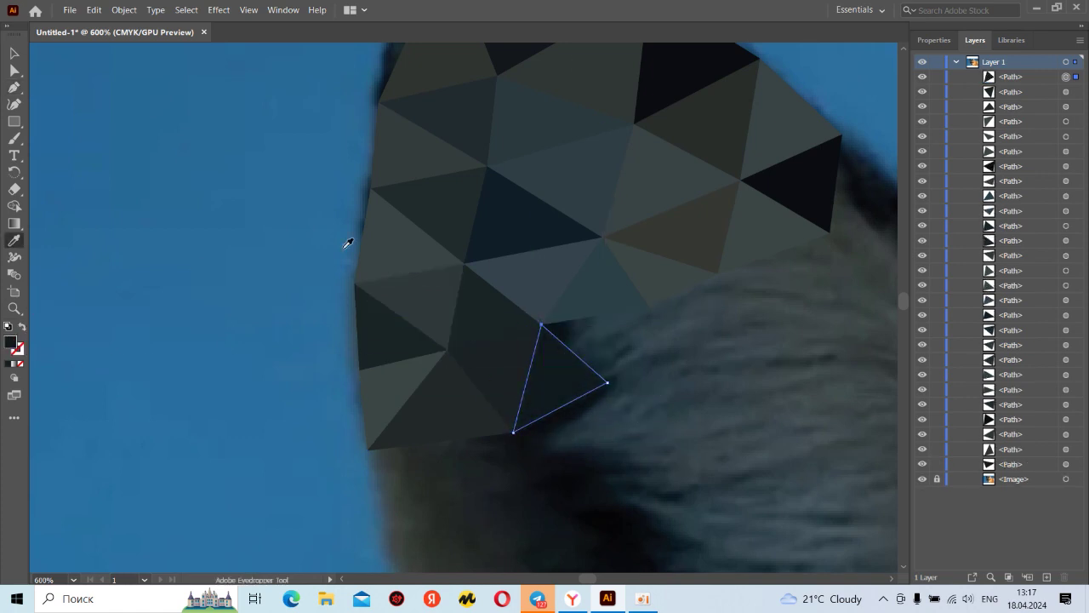
{"action": "key", "text": "p"}
{"action": "left_click", "coordinate": [651, 308]}
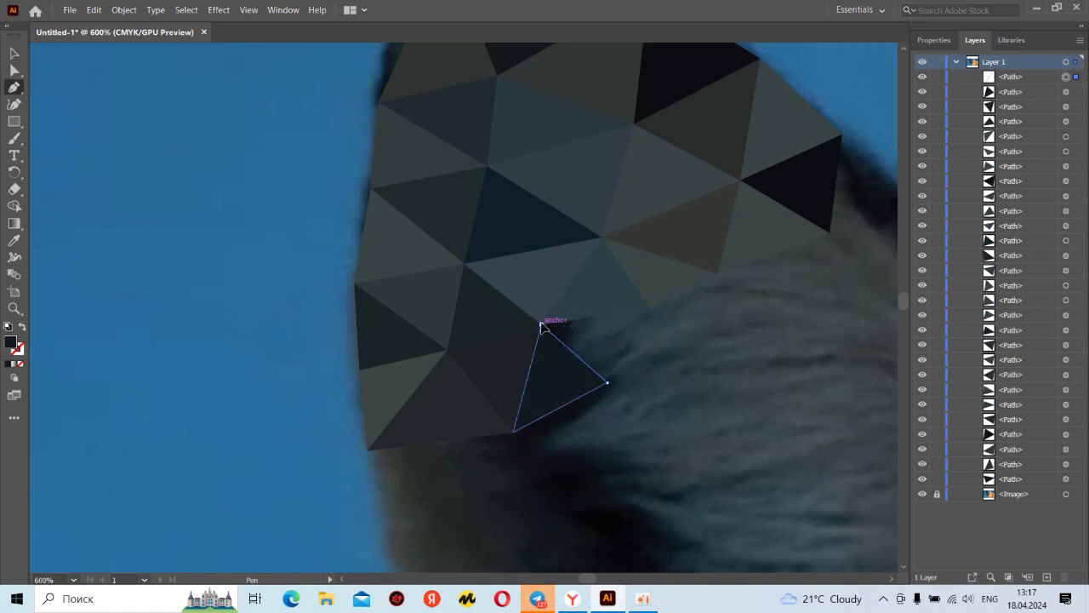
{"action": "left_click", "coordinate": [541, 324]}
{"action": "key", "text": "i"}
{"action": "left_click", "coordinate": [627, 323]}
- Draw a triangle from the filled triangle's top corner down to the mesh edge
{"action": "scroll", "coordinate": [627, 324], "scroll_direction": "right", "scroll_amount": 5}
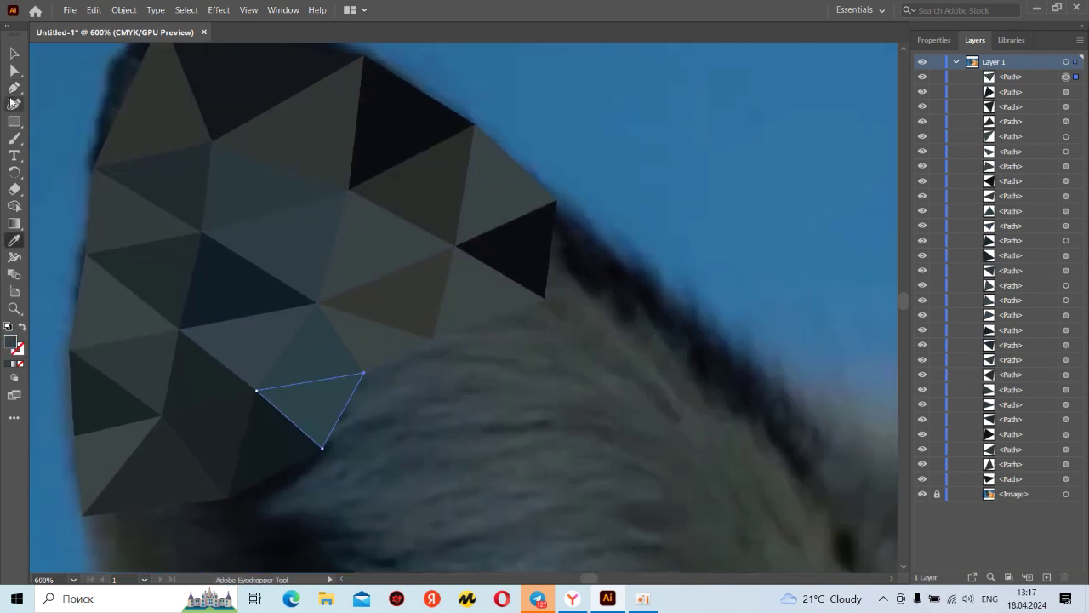
{"action": "left_click", "coordinate": [14, 87]}
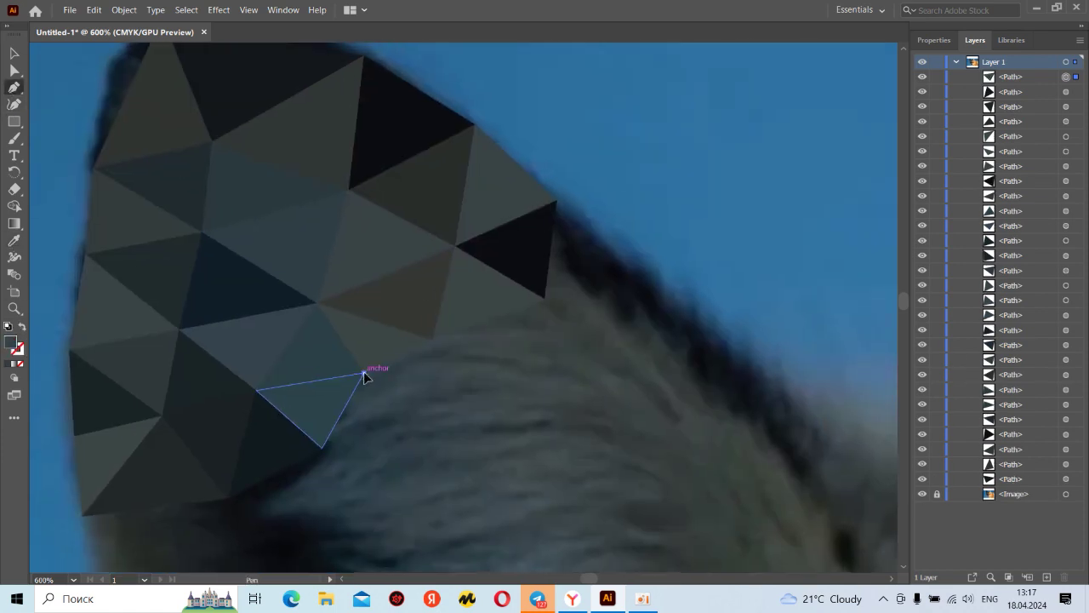
{"action": "left_click", "coordinate": [363, 375]}
{"action": "left_click", "coordinate": [418, 424]}
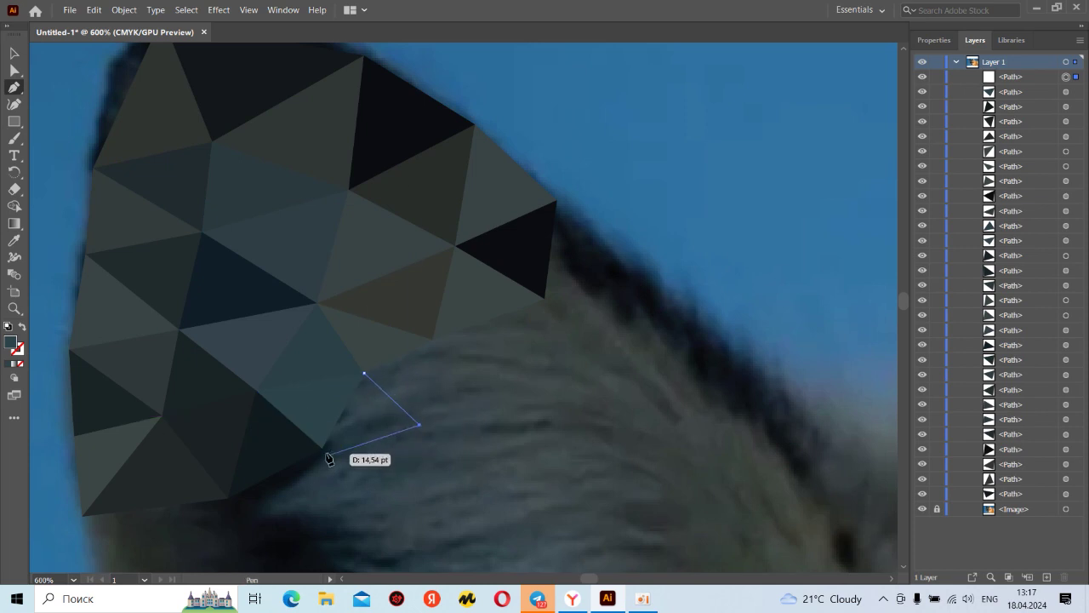
{"action": "left_click", "coordinate": [322, 448]}
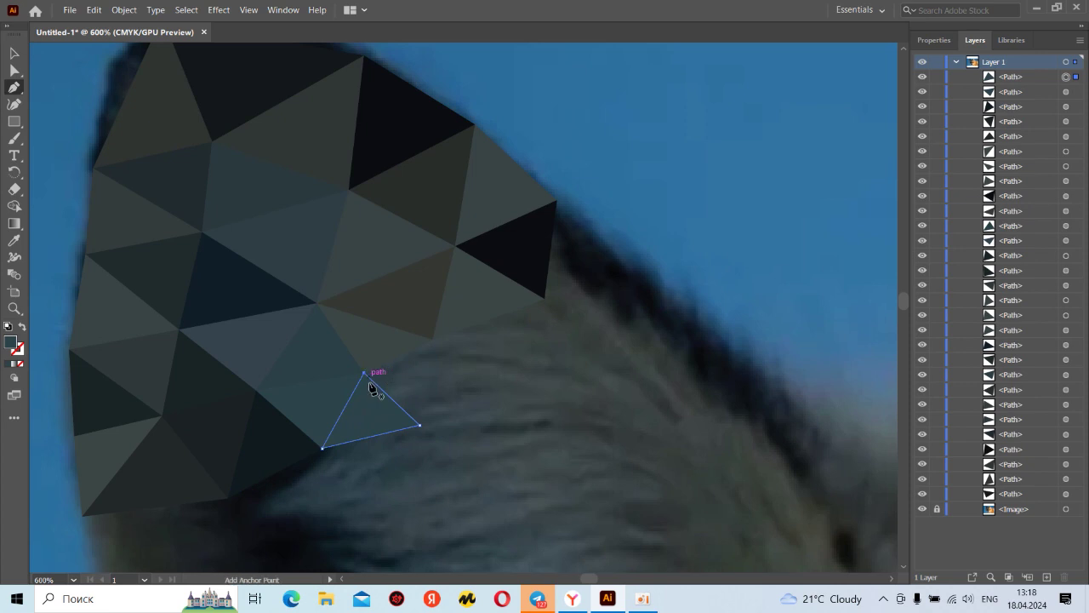
- Zoom out and back in to 600%, bringing the ear mesh back into view
{"action": "scroll", "coordinate": [521, 407], "scroll_direction": "down", "scroll_amount": 5, "text": "alt"}
{"action": "scroll", "coordinate": [579, 426], "scroll_direction": "down", "scroll_amount": 3}
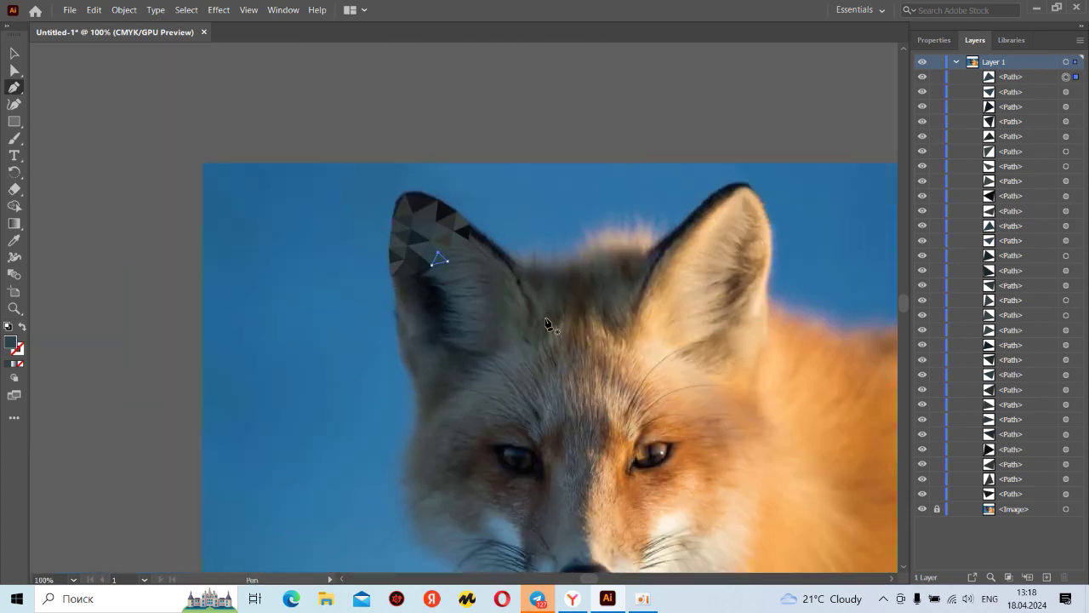
{"action": "scroll", "coordinate": [553, 354], "scroll_direction": "down", "scroll_amount": 1}
{"action": "scroll", "coordinate": [438, 206], "scroll_direction": "up", "scroll_amount": 5, "text": "alt"}
{"action": "left_click_drag", "start_coordinate": [537, 153], "coordinate": [424, 273]}
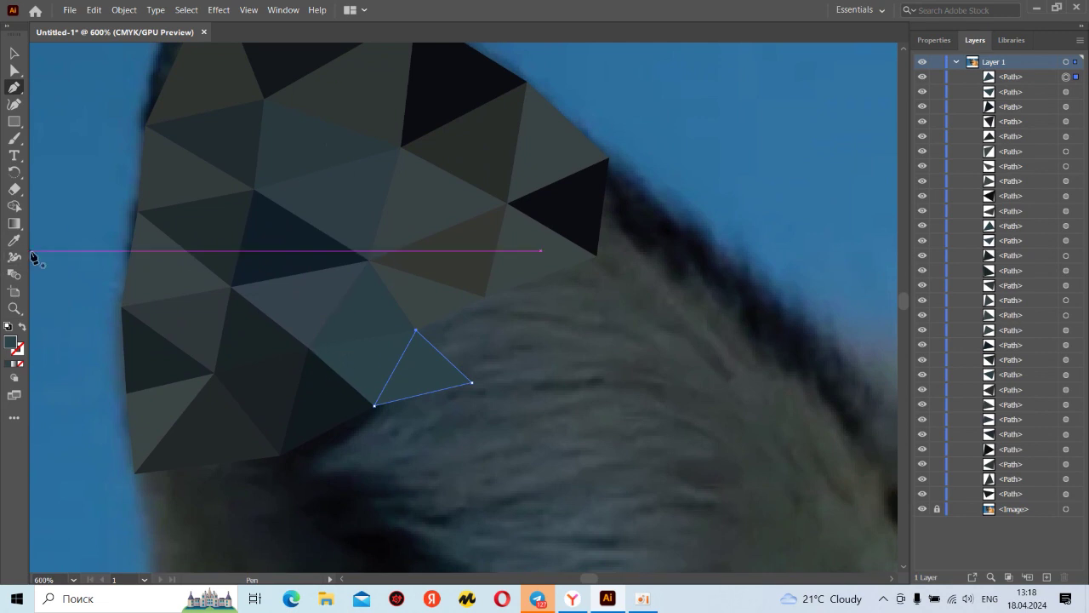
{"action": "left_click", "coordinate": [12, 243]}
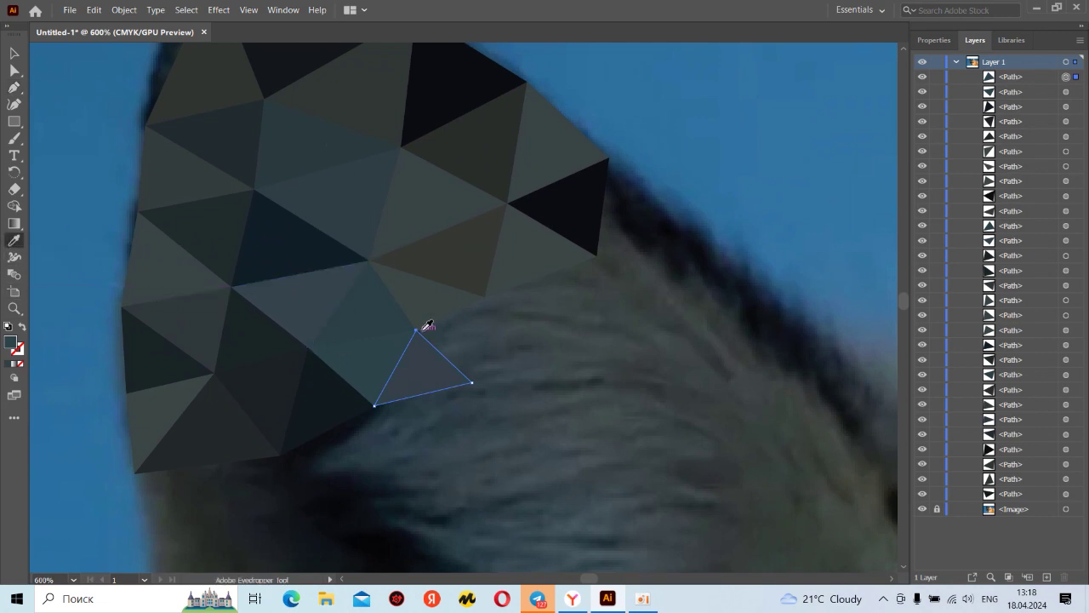
{"action": "key", "text": "p"}
- Draw a triangle at the mesh's lower corner and fill it with fur colour
{"action": "left_click", "coordinate": [484, 298]}
{"action": "left_click", "coordinate": [472, 383]}
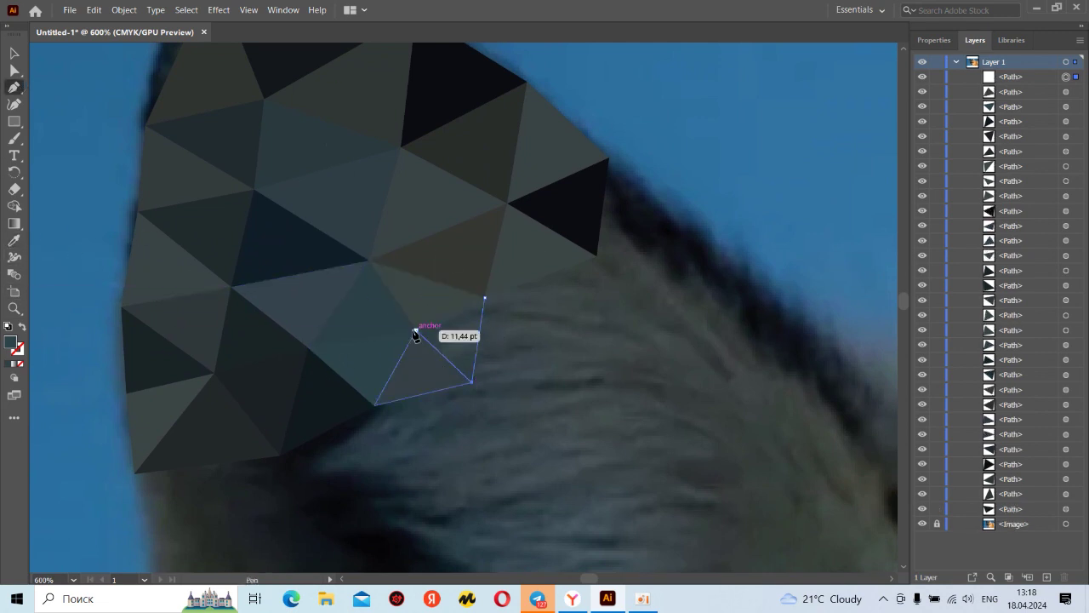
{"action": "left_click", "coordinate": [415, 330]}
{"action": "left_click", "coordinate": [485, 298]}
{"action": "left_click", "coordinate": [11, 241]}
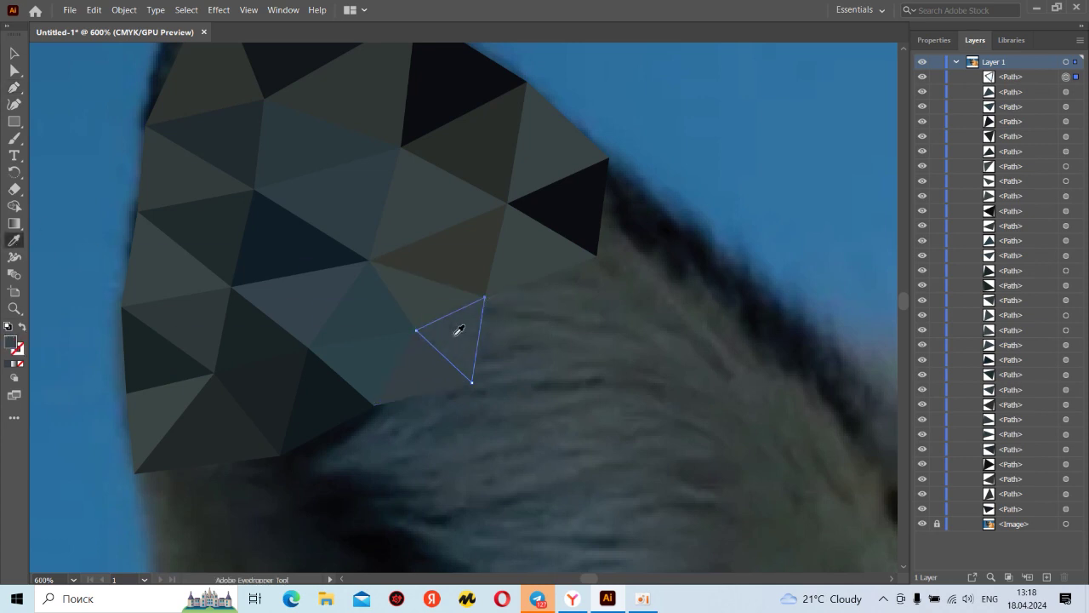
- Add a triangle sharing that corner plus one toward the dark rim, sampling grey fur
{"action": "key", "text": "p"}
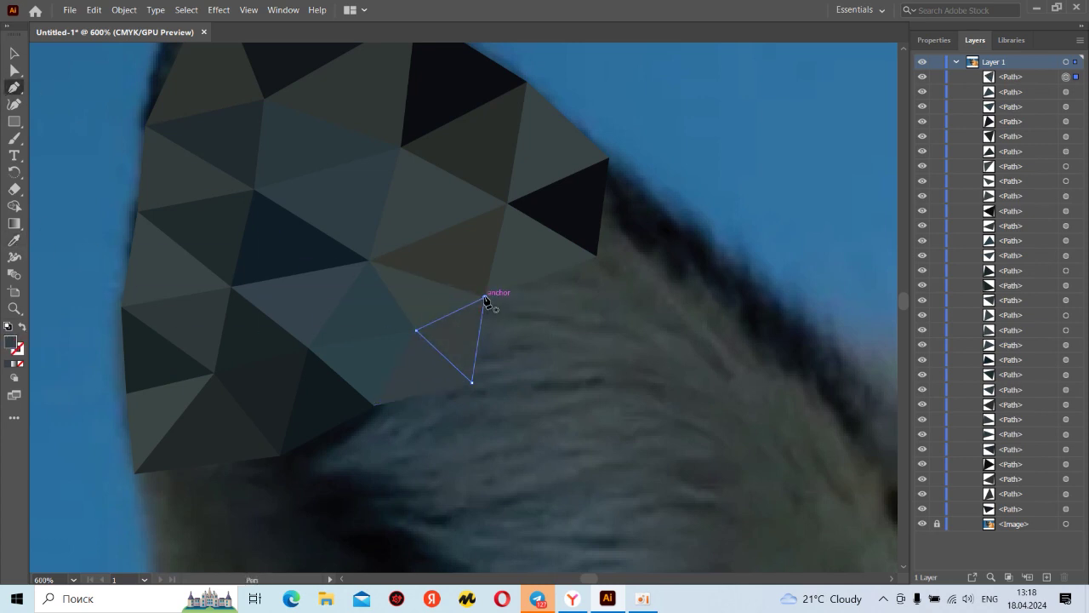
{"action": "left_click", "coordinate": [484, 298]}
{"action": "left_click", "coordinate": [574, 331]}
{"action": "left_click", "coordinate": [472, 382]}
{"action": "left_click", "coordinate": [484, 298]}
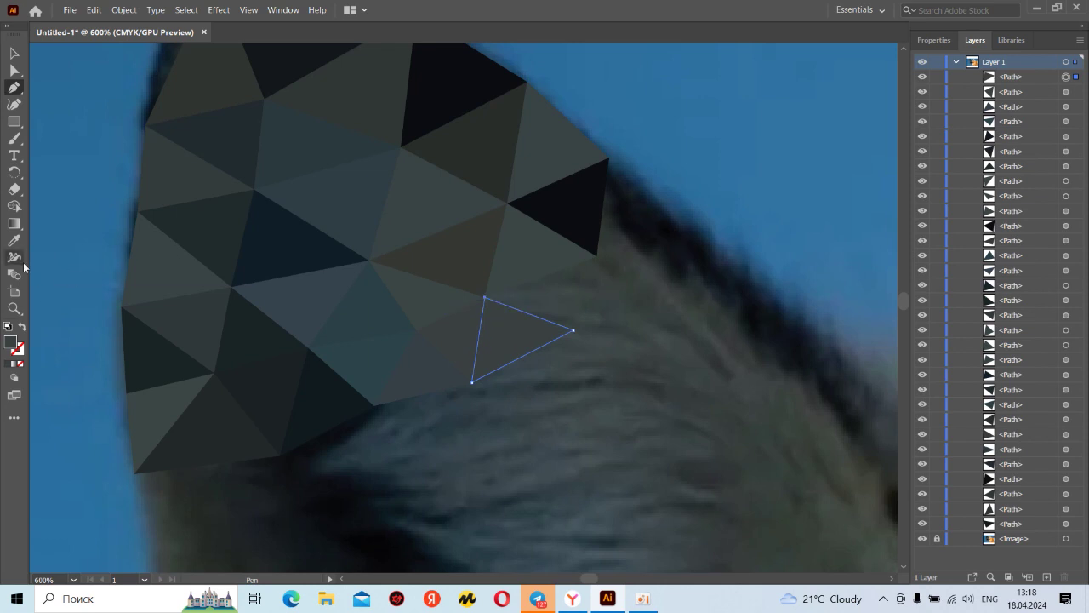
{"action": "left_click", "coordinate": [596, 256]}
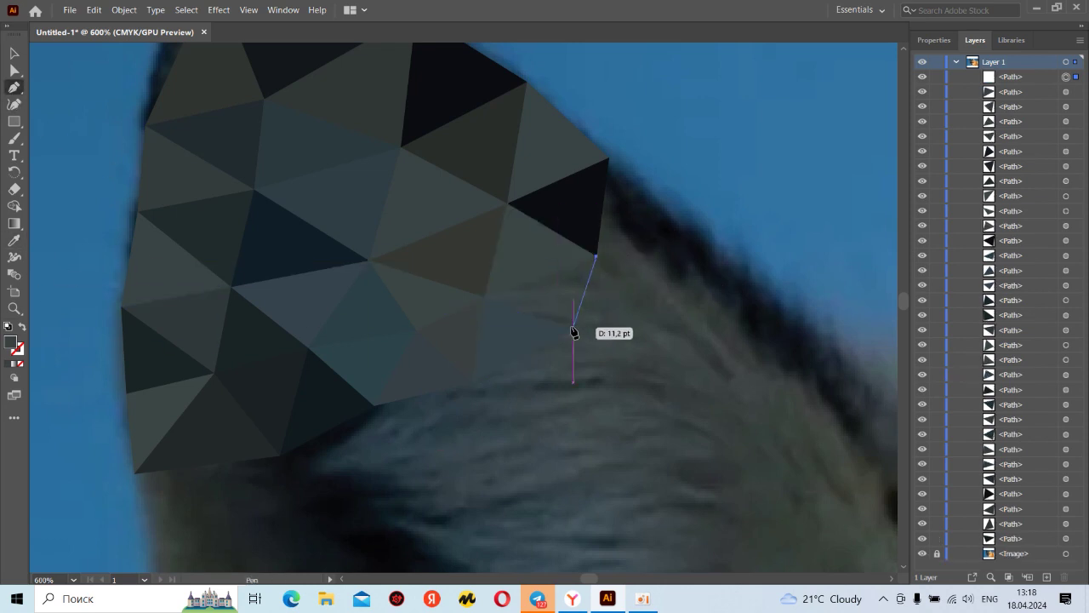
{"action": "left_click", "coordinate": [573, 330]}
{"action": "left_click", "coordinate": [485, 298]}
{"action": "left_click", "coordinate": [595, 255]}
- Draw a triangle at the ear's outer edge and another just below it
{"action": "key", "text": "i"}
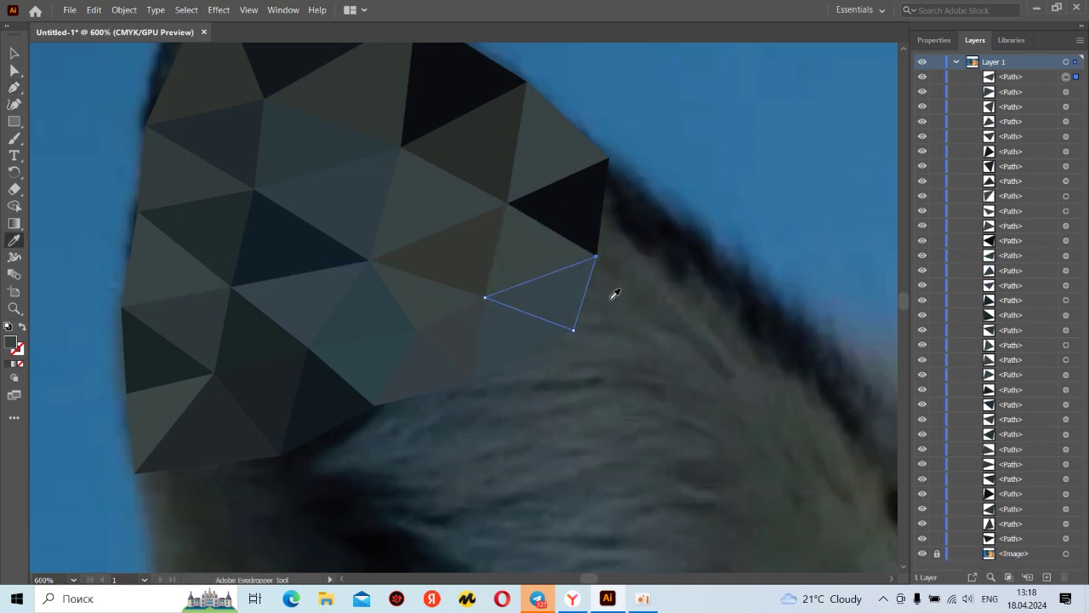
{"action": "key", "text": "p"}
{"action": "left_click", "coordinate": [610, 158]}
{"action": "left_click", "coordinate": [686, 224]}
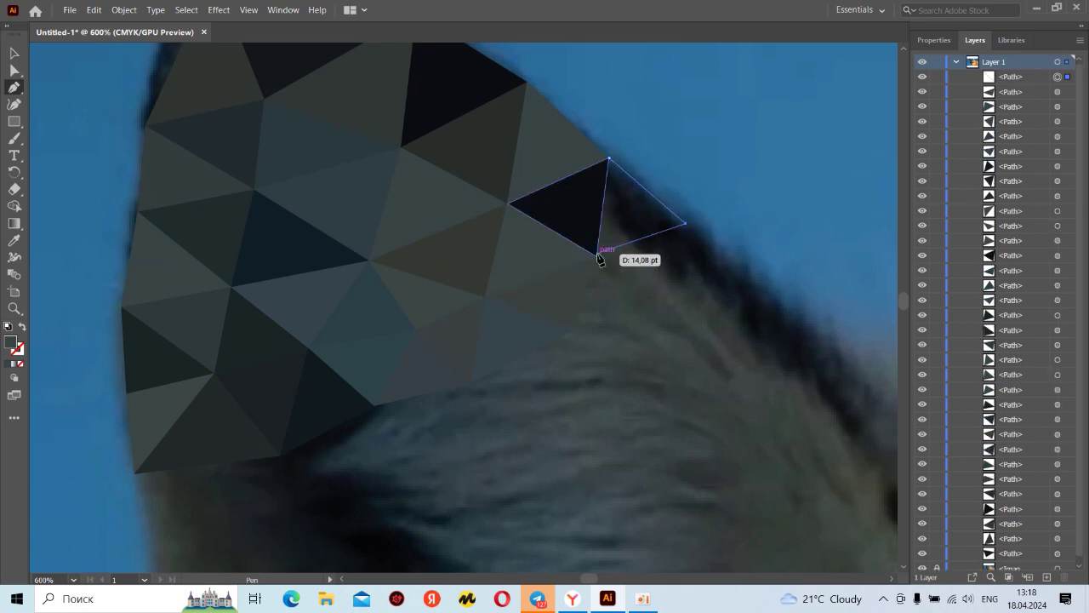
{"action": "left_click", "coordinate": [596, 255]}
{"action": "left_click", "coordinate": [610, 158]}
{"action": "left_click", "coordinate": [596, 255]}
{"action": "left_click", "coordinate": [573, 330]}
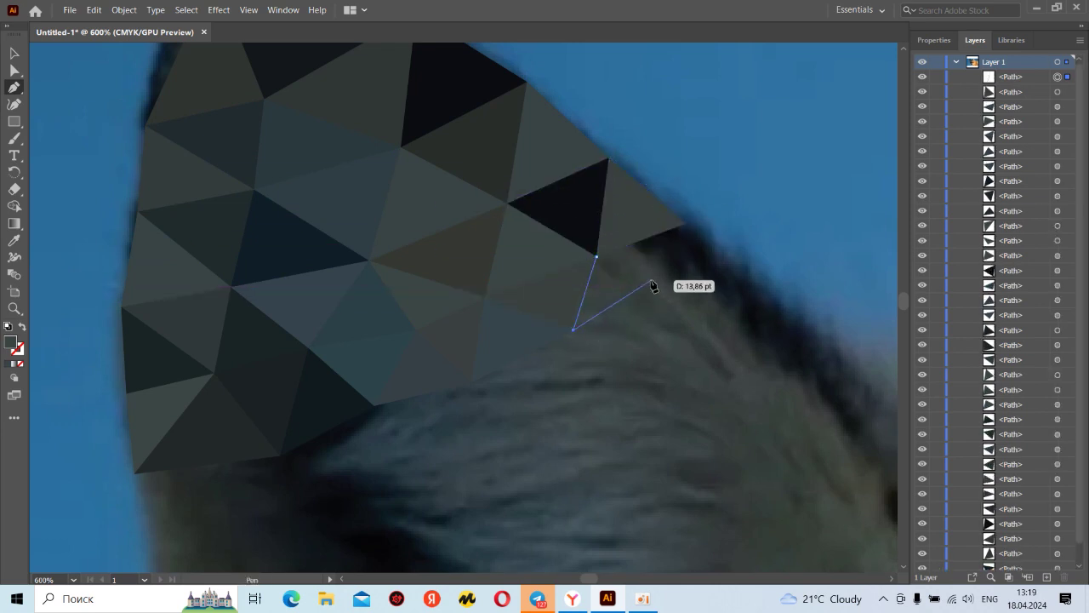
{"action": "left_click", "coordinate": [658, 318]}
{"action": "left_click", "coordinate": [595, 256]}
- Draw a triangle near the ear rim and fill it with the dark colour beneath
{"action": "key", "text": "i"}
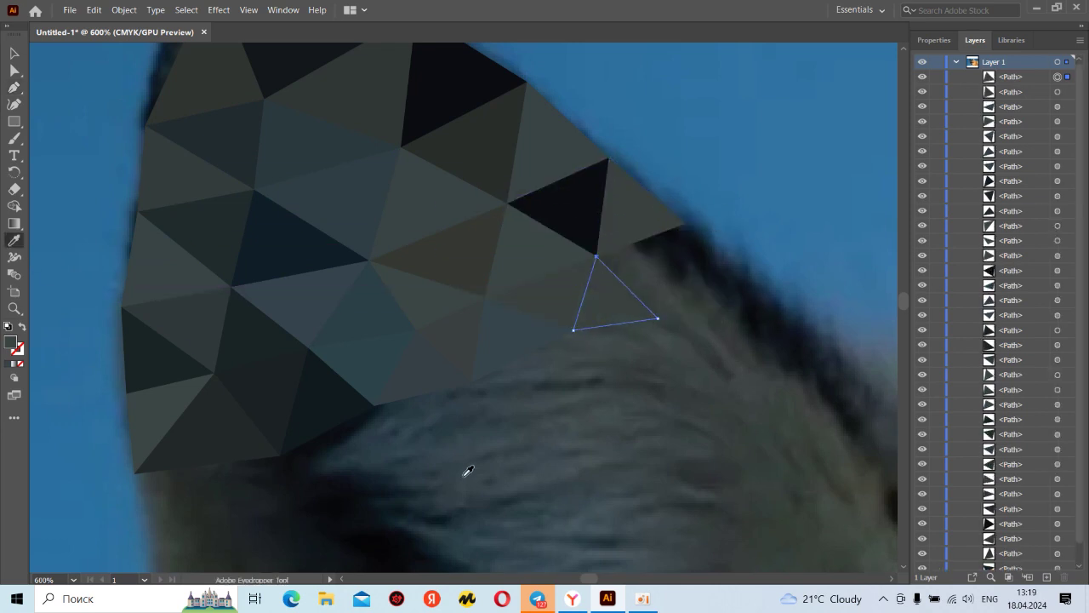
{"action": "left_click", "coordinate": [14, 87]}
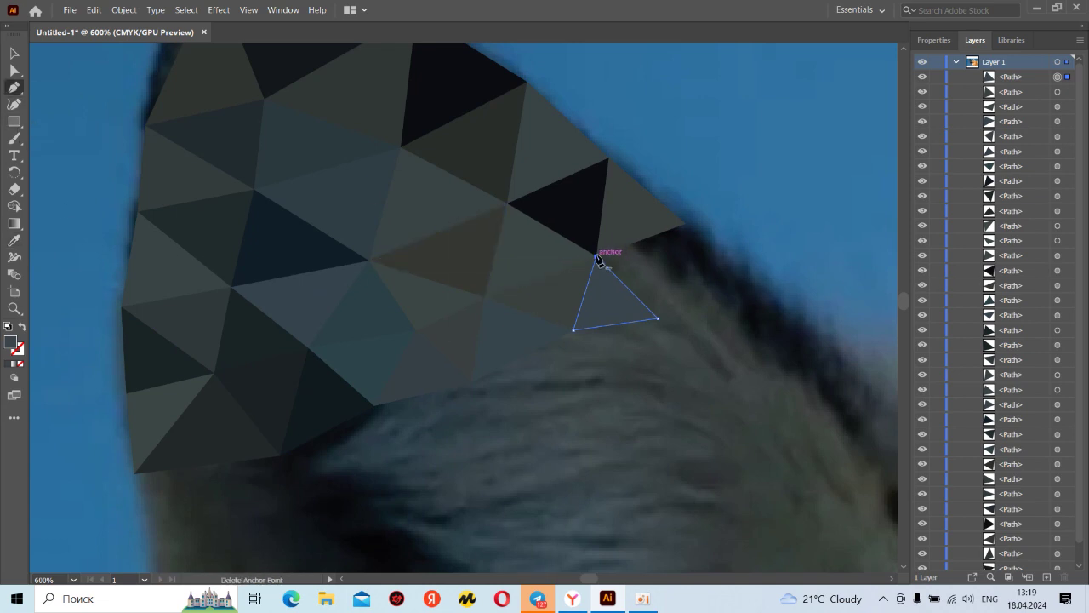
{"action": "left_click", "coordinate": [595, 255]}
{"action": "left_click", "coordinate": [686, 224]}
{"action": "left_click", "coordinate": [658, 319]}
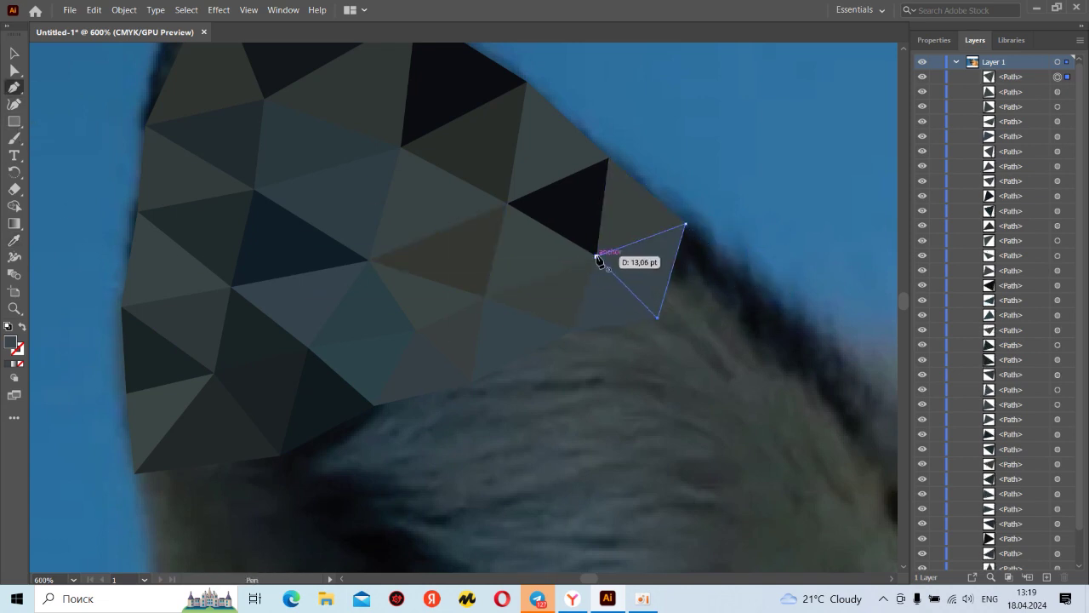
{"action": "left_click", "coordinate": [596, 255]}
{"action": "key", "text": "i"}
{"action": "left_click", "coordinate": [707, 312]}
- Zoom out to 200% to review the ear mesh, then zoom to 600% on its outer edge
{"action": "scroll", "coordinate": [676, 394], "scroll_direction": "down", "scroll_amount": 3}
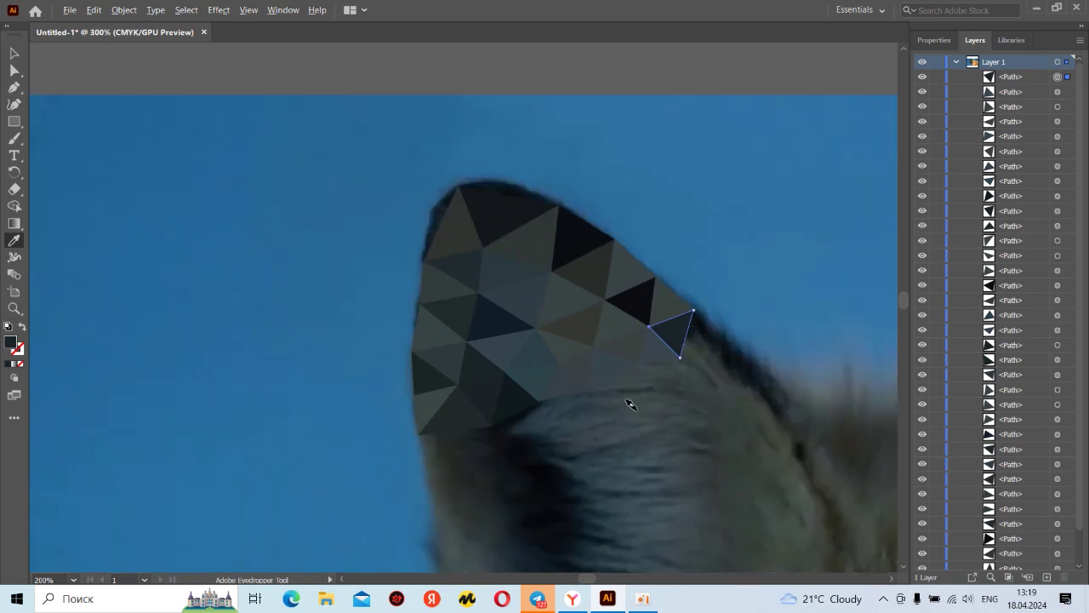
{"action": "scroll", "coordinate": [629, 401], "scroll_direction": "up", "scroll_amount": 2}
{"action": "scroll", "coordinate": [564, 389], "scroll_direction": "down", "scroll_amount": 2}
{"action": "scroll", "coordinate": [494, 377], "scroll_direction": "down", "scroll_amount": 2}
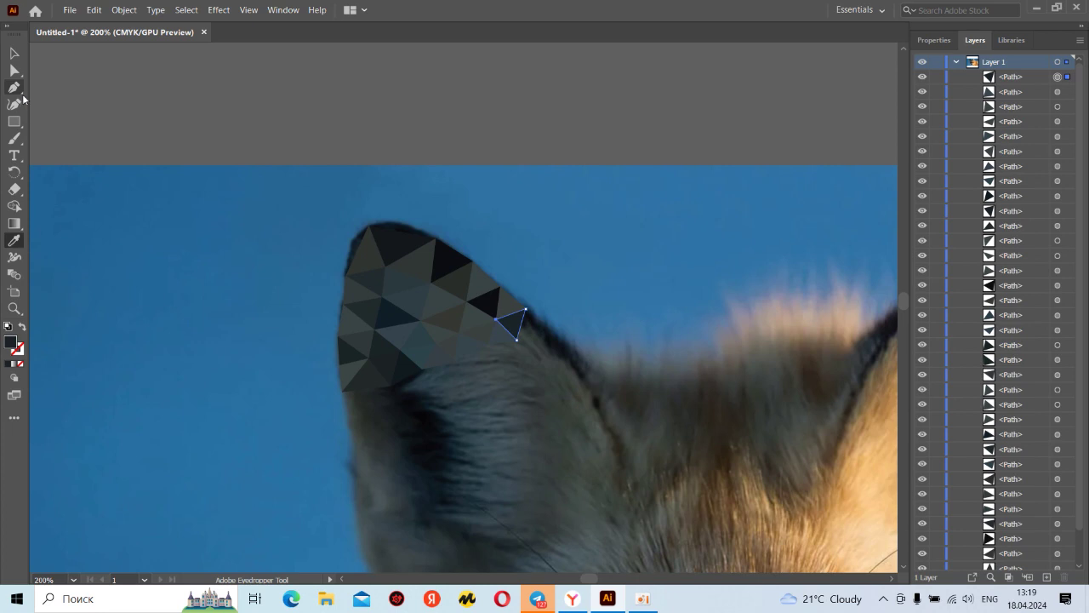
{"action": "scroll", "coordinate": [468, 287], "scroll_direction": "up", "scroll_amount": 1}
{"action": "scroll", "coordinate": [460, 239], "scroll_direction": "up", "scroll_amount": 1}
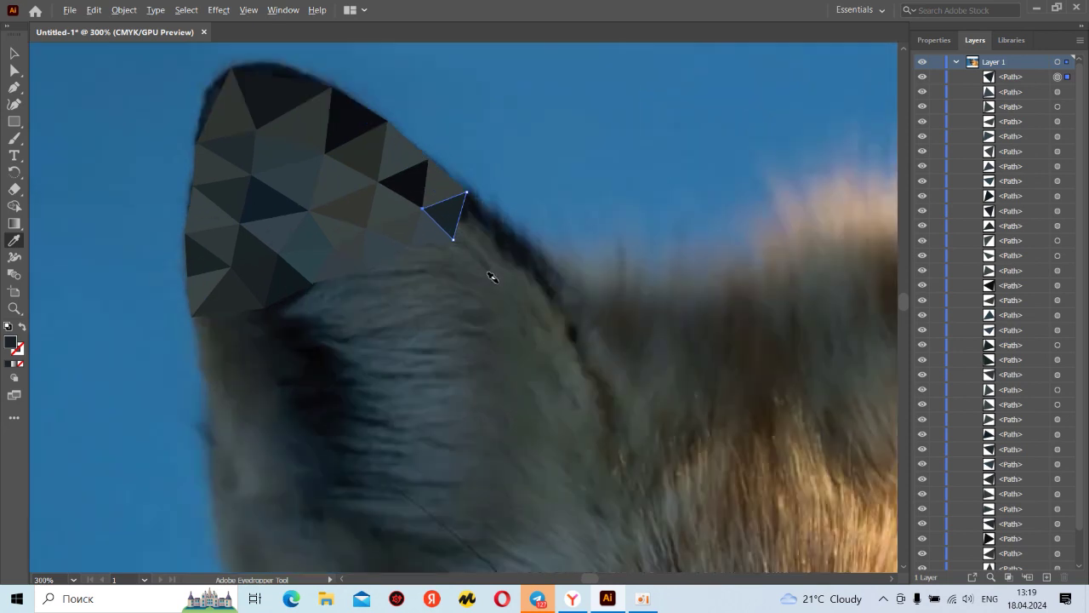
{"action": "scroll", "coordinate": [494, 275], "scroll_direction": "up", "scroll_amount": 1}
{"action": "left_click_drag", "start_coordinate": [482, 232], "coordinate": [615, 293]}
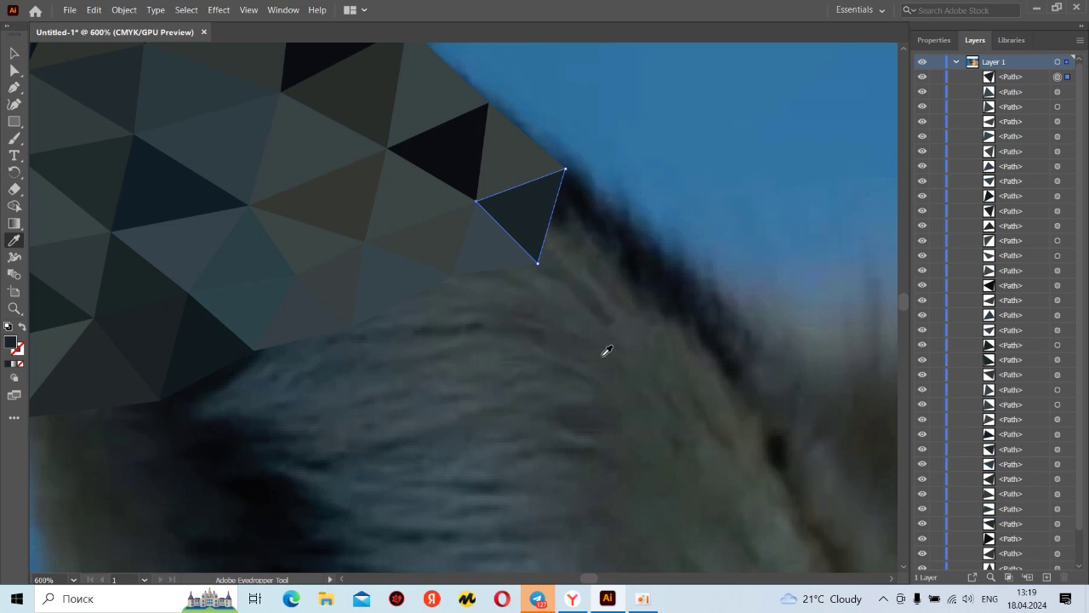
- Toggle between the Pen and Eyedropper tools, ending on the Pen
{"action": "key", "text": "p"}
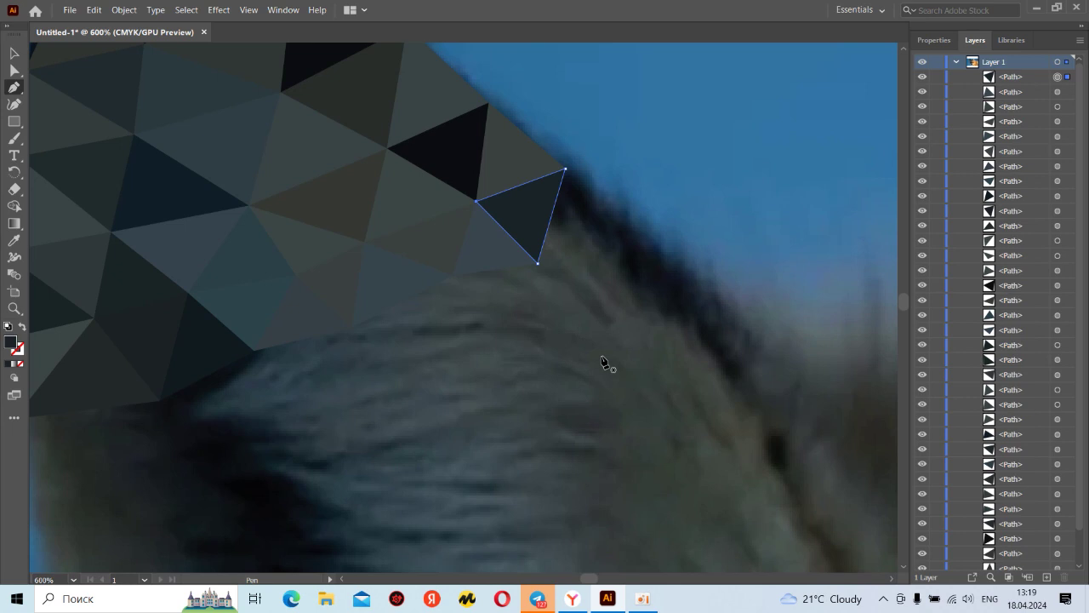
{"action": "key", "text": "i"}
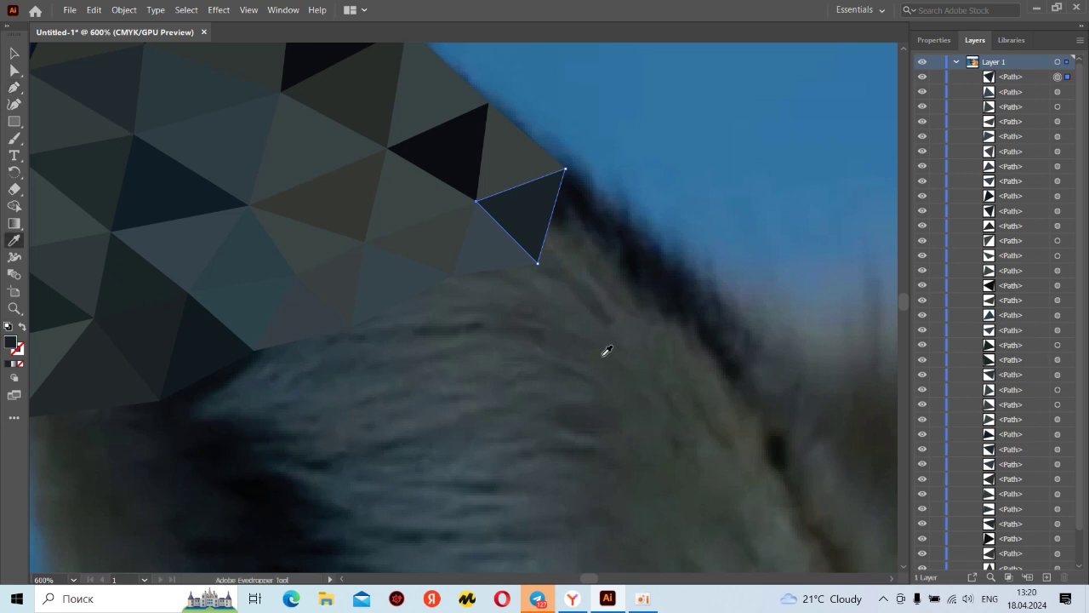
{"action": "key", "text": "p"}
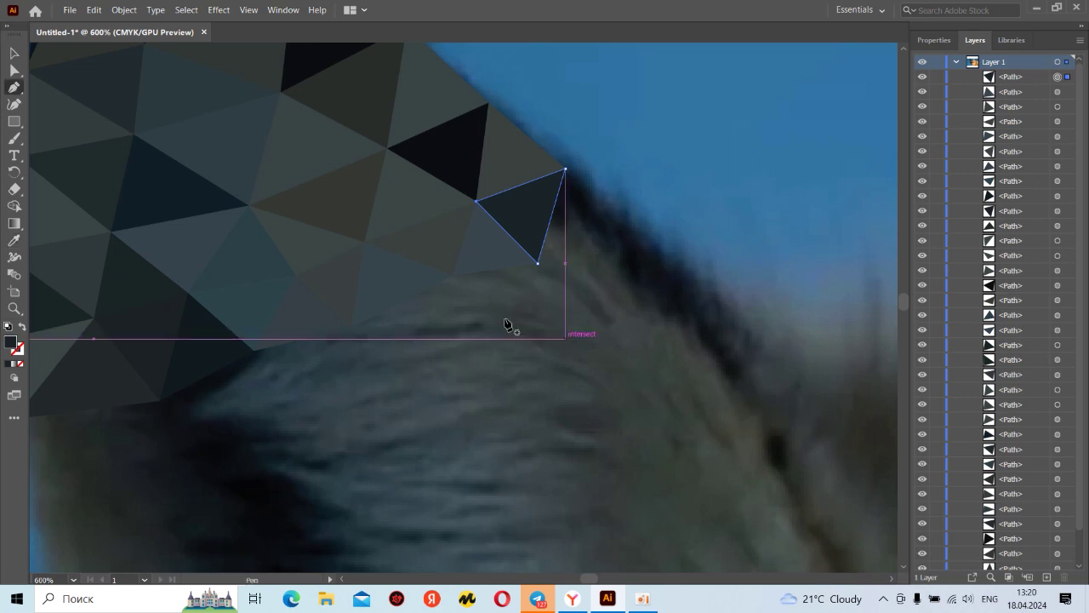
- Draw a triangle from the last triangle's top corner to the ear edge, filled with sampled fur colour
{"action": "left_click", "coordinate": [566, 169]}
{"action": "left_click", "coordinate": [636, 232]}
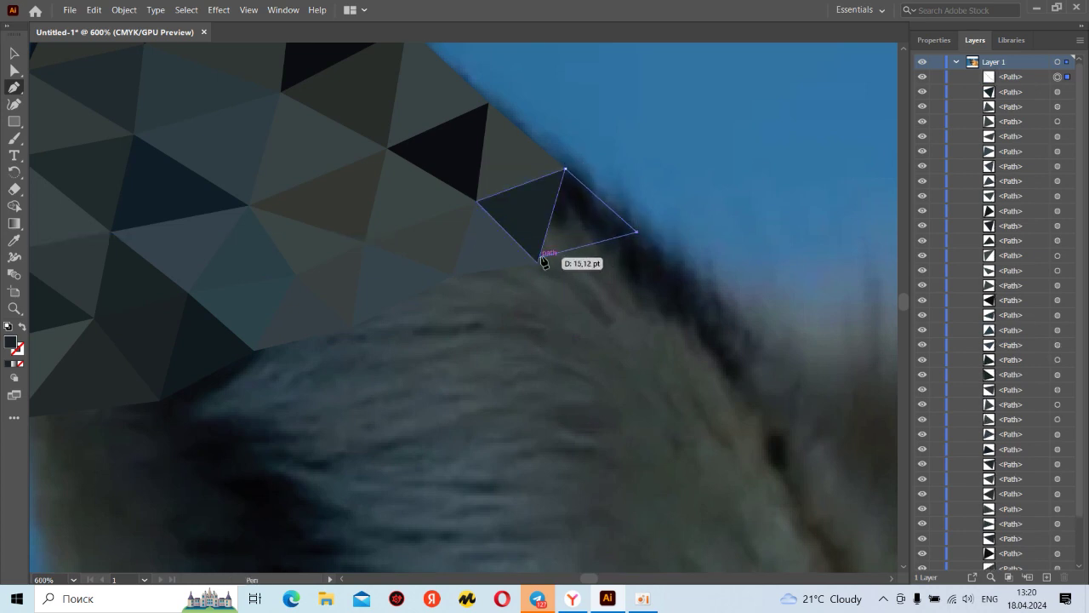
{"action": "left_click", "coordinate": [538, 261]}
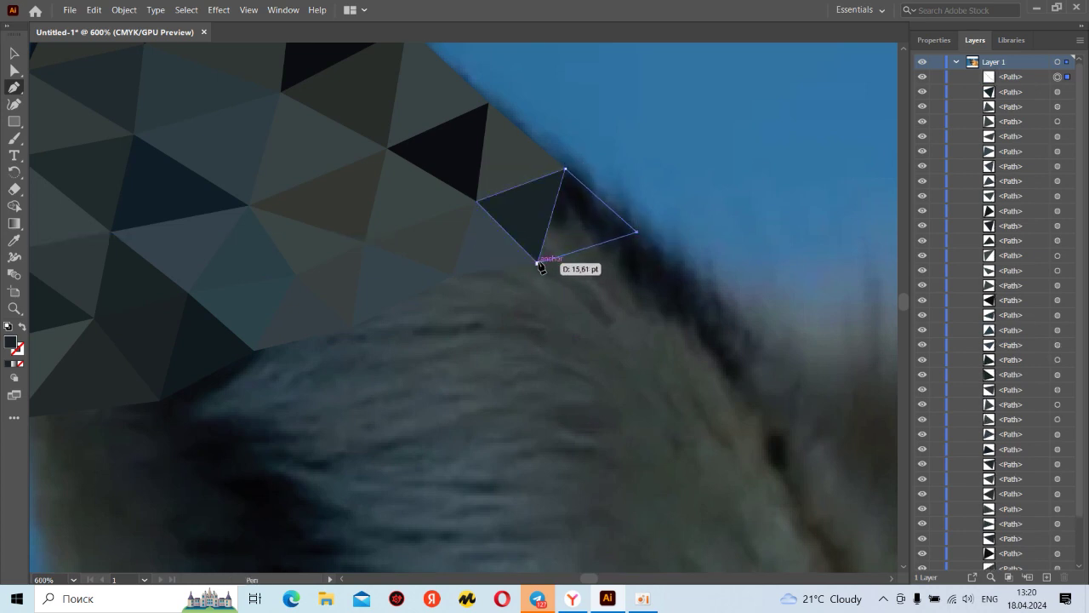
{"action": "left_click", "coordinate": [566, 169]}
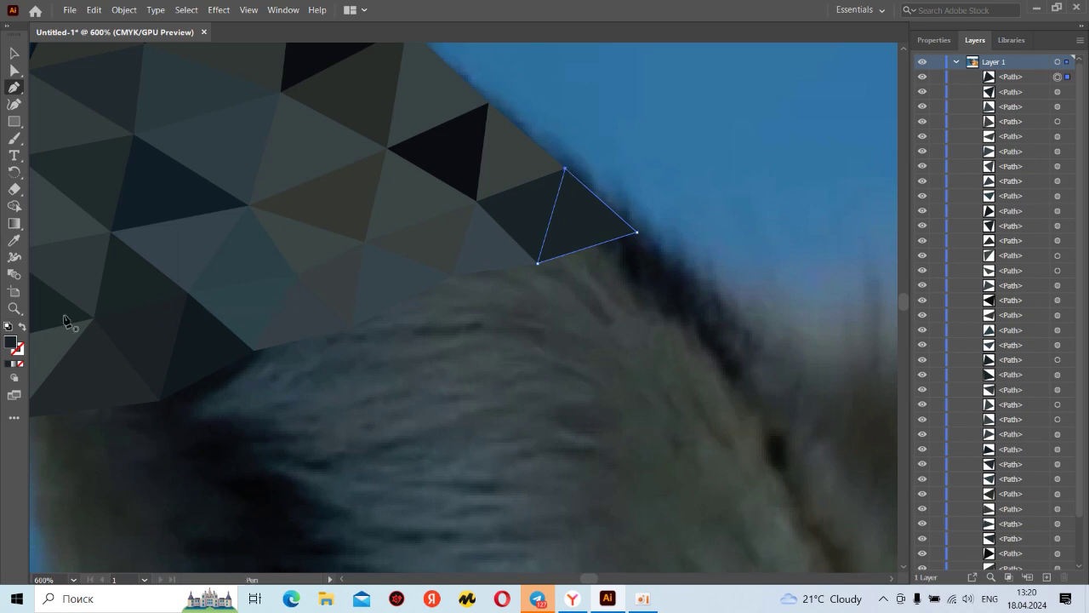
{"action": "left_click", "coordinate": [21, 326]}
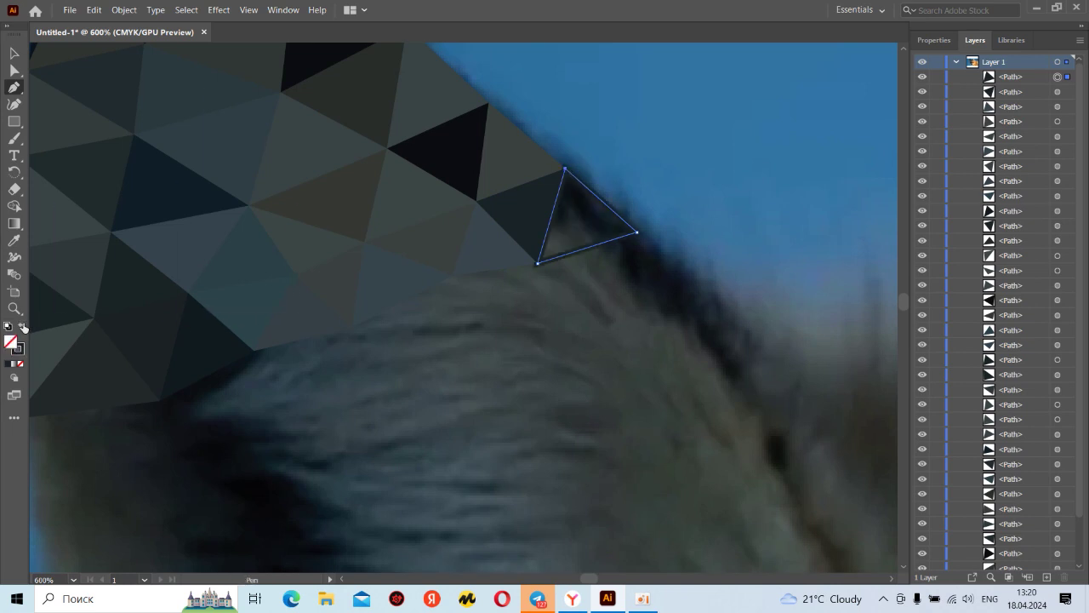
{"action": "key", "text": "i"}
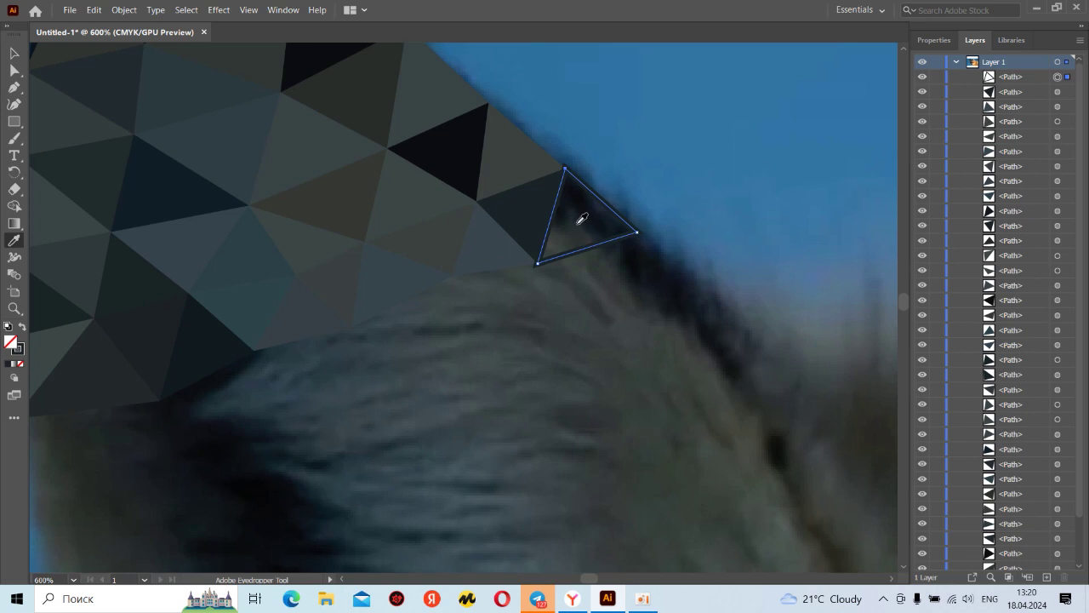
{"action": "left_click", "coordinate": [583, 219]}
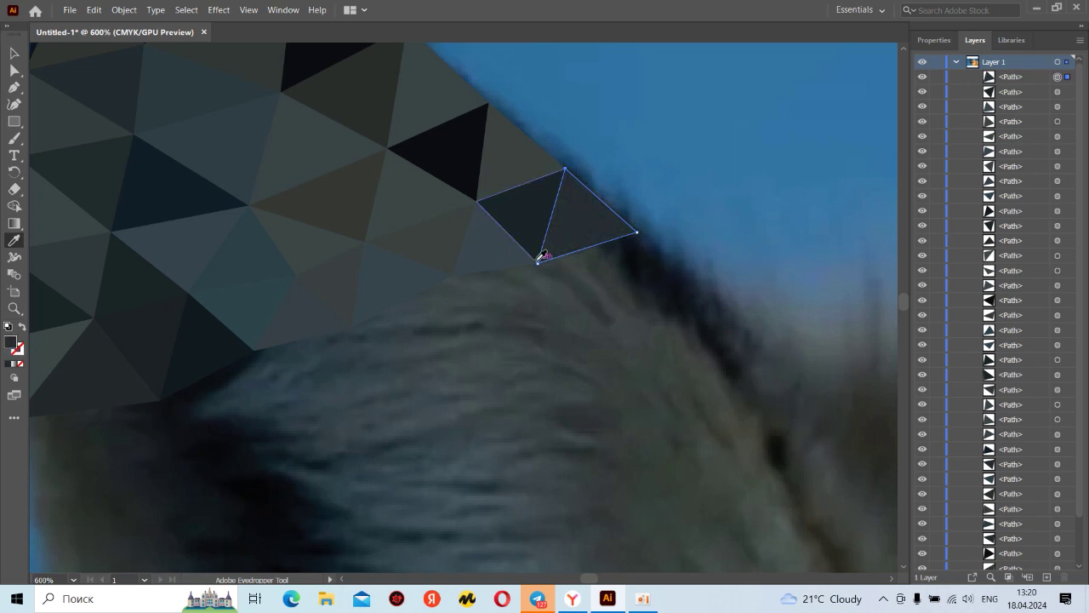
{"action": "key", "text": "p"}
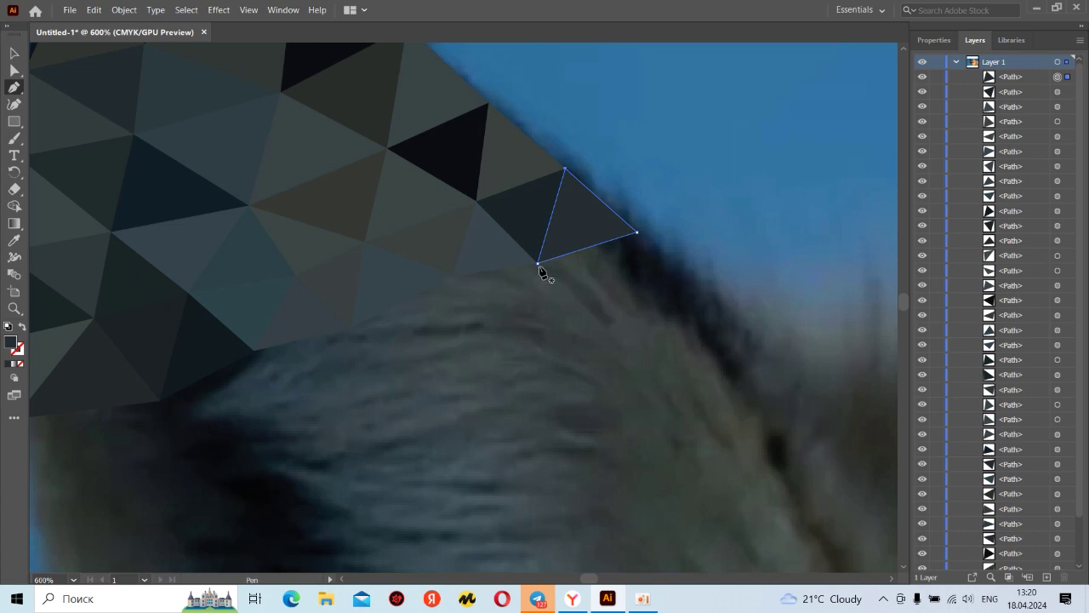
- Add a triangle at the lower corner and fill it with the sampled fur grey
{"action": "left_click", "coordinate": [594, 321]}
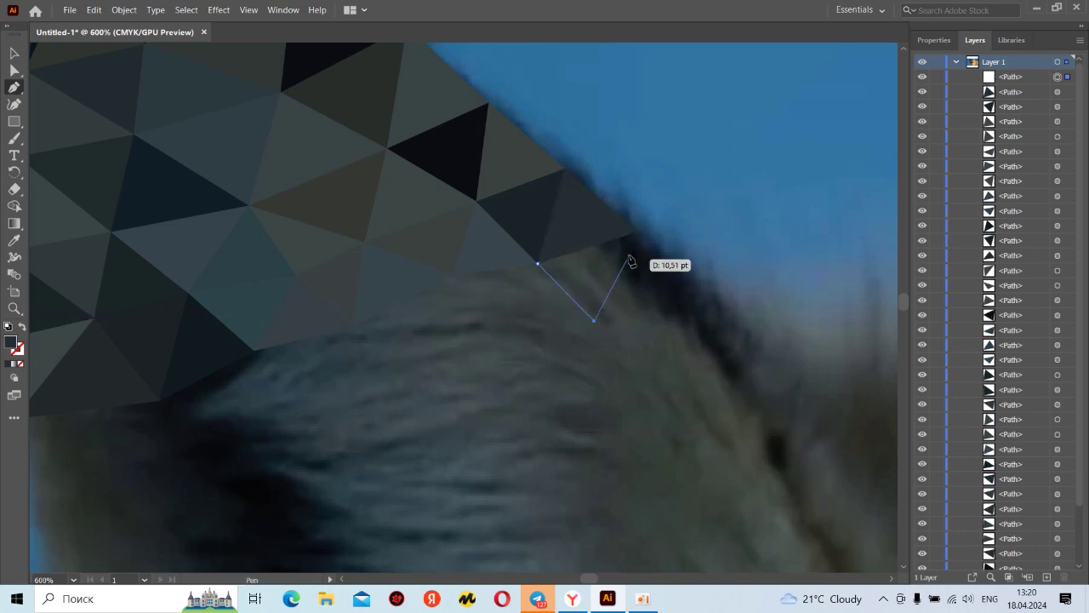
{"action": "left_click", "coordinate": [637, 232]}
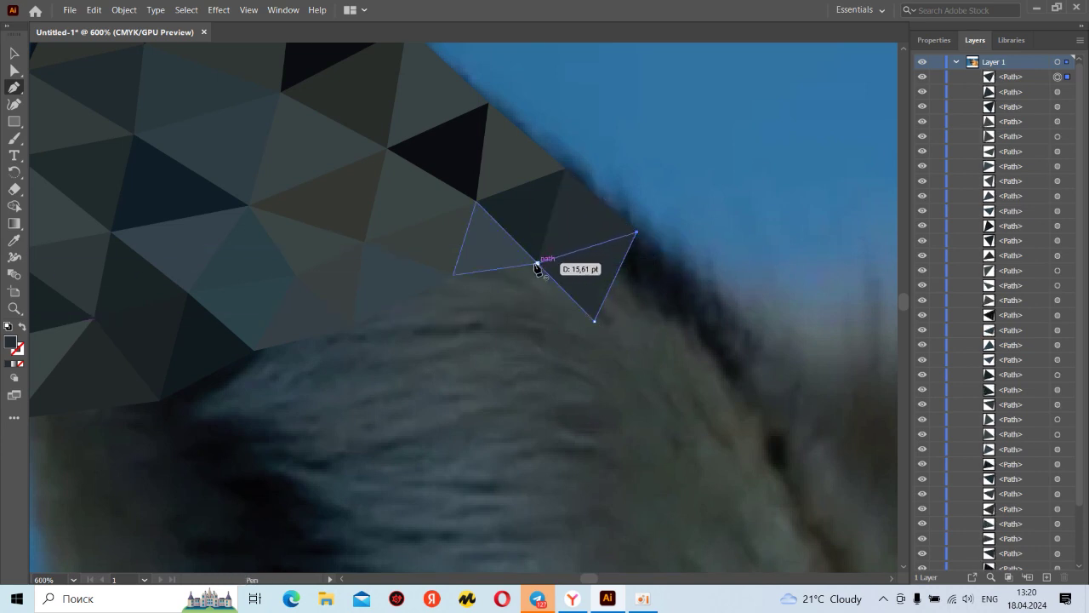
{"action": "left_click", "coordinate": [22, 326]}
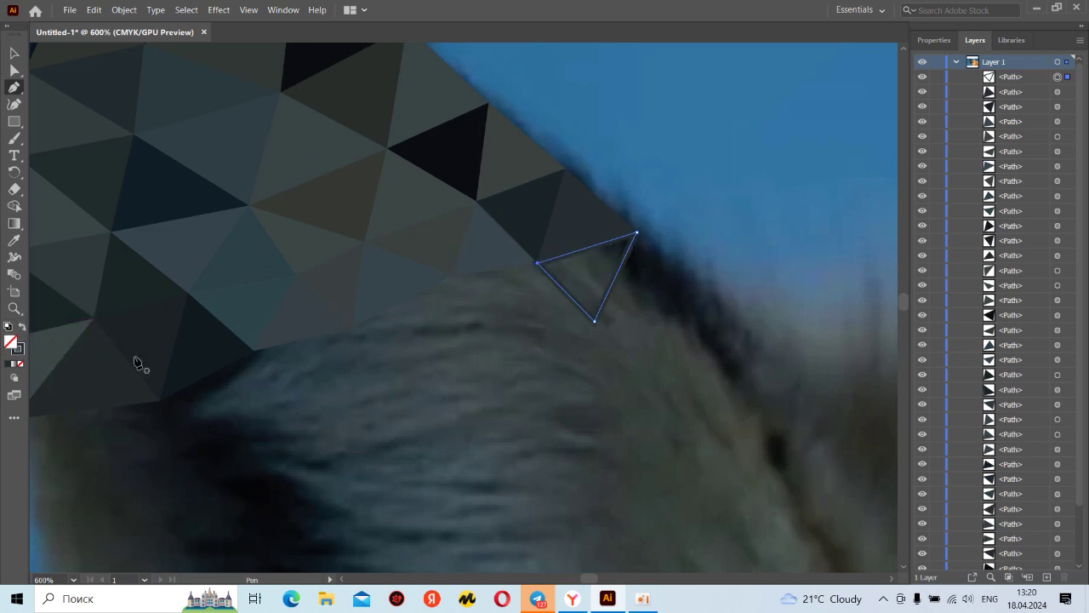
{"action": "key", "text": "i"}
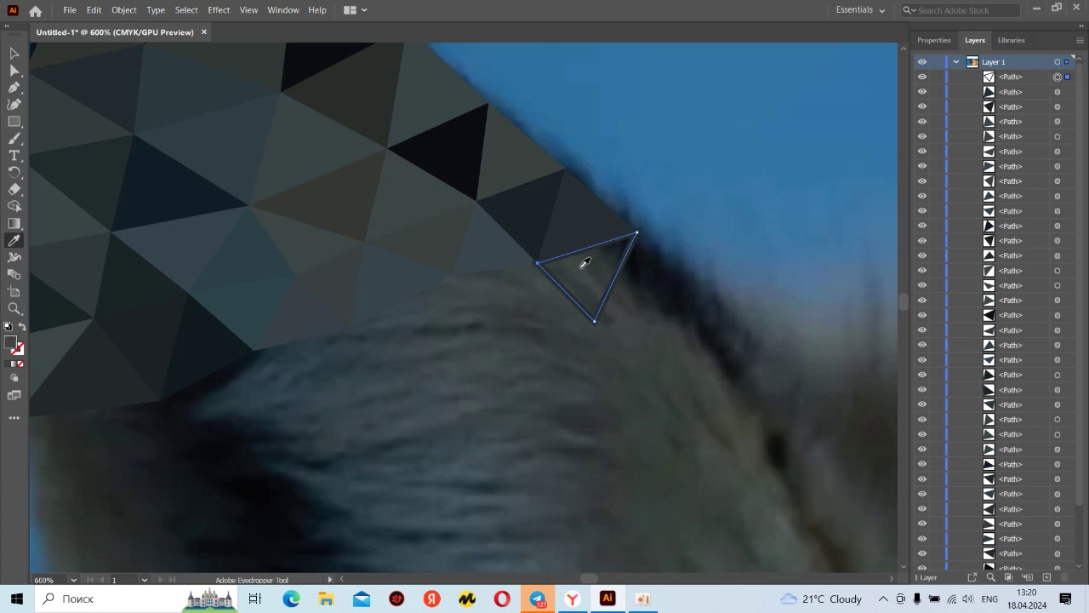
{"action": "left_click", "coordinate": [583, 266]}
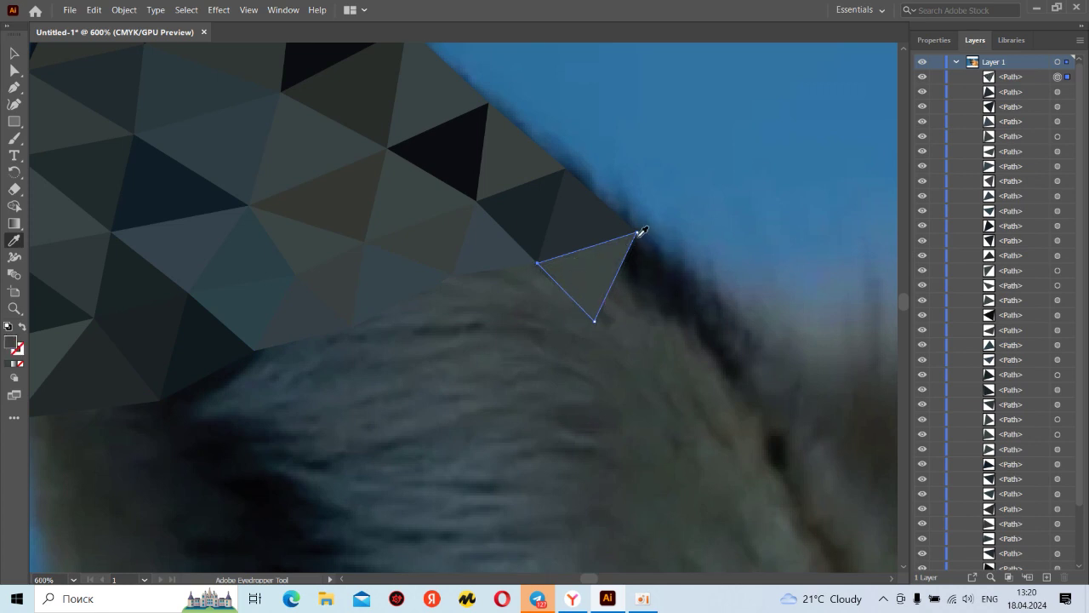
{"action": "key", "text": "p"}
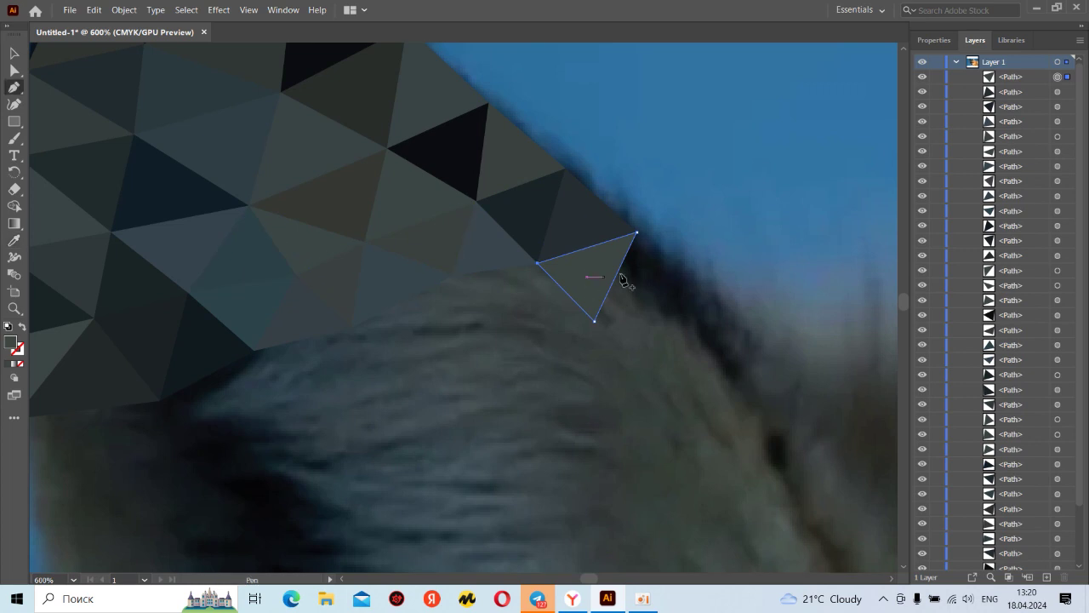
- Draw two more triangles along the ear edge, reaching its outer corner
{"action": "left_click", "coordinate": [637, 232]}
{"action": "left_click", "coordinate": [708, 295]}
{"action": "left_click", "coordinate": [594, 321]}
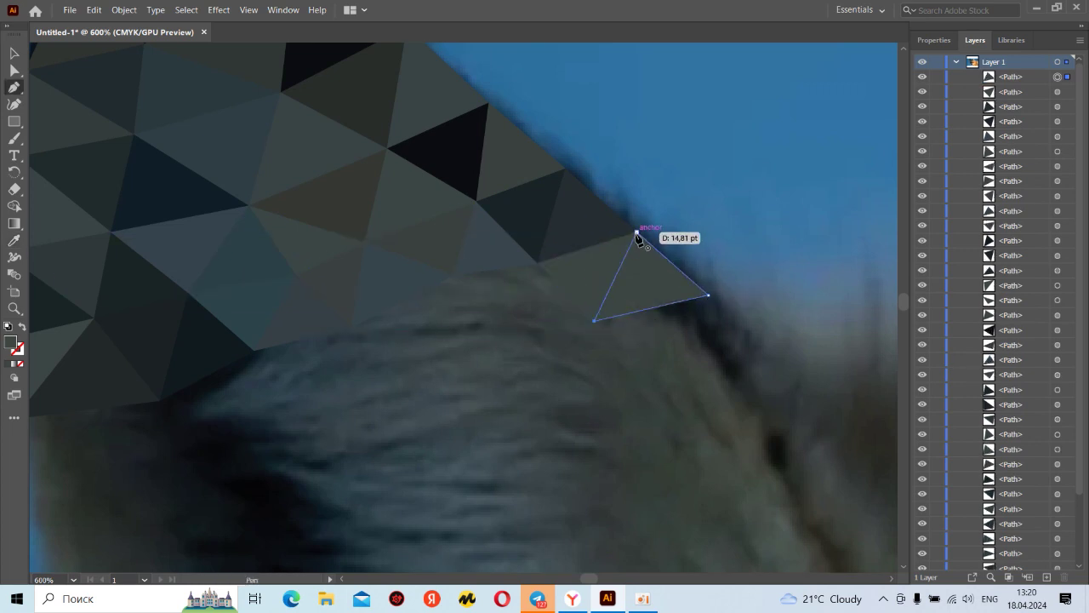
{"action": "left_click", "coordinate": [637, 232]}
{"action": "key", "text": "i"}
{"action": "left_click", "coordinate": [661, 281]}
{"action": "key", "text": "p"}
{"action": "left_click", "coordinate": [453, 275]}
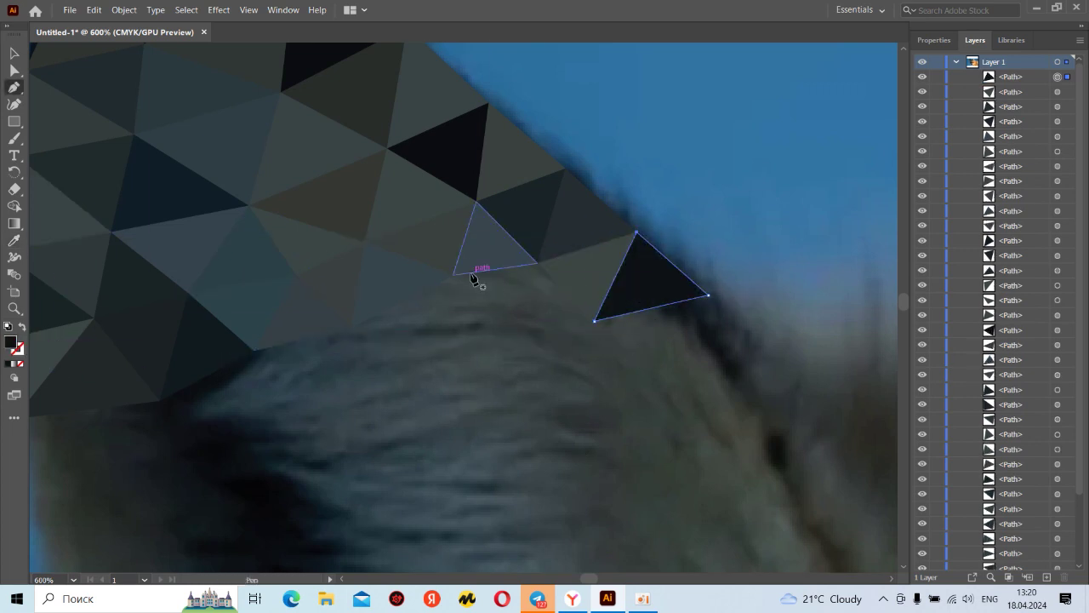
{"action": "left_click", "coordinate": [507, 331]}
{"action": "left_click", "coordinate": [536, 264]}
{"action": "left_click", "coordinate": [452, 275]}
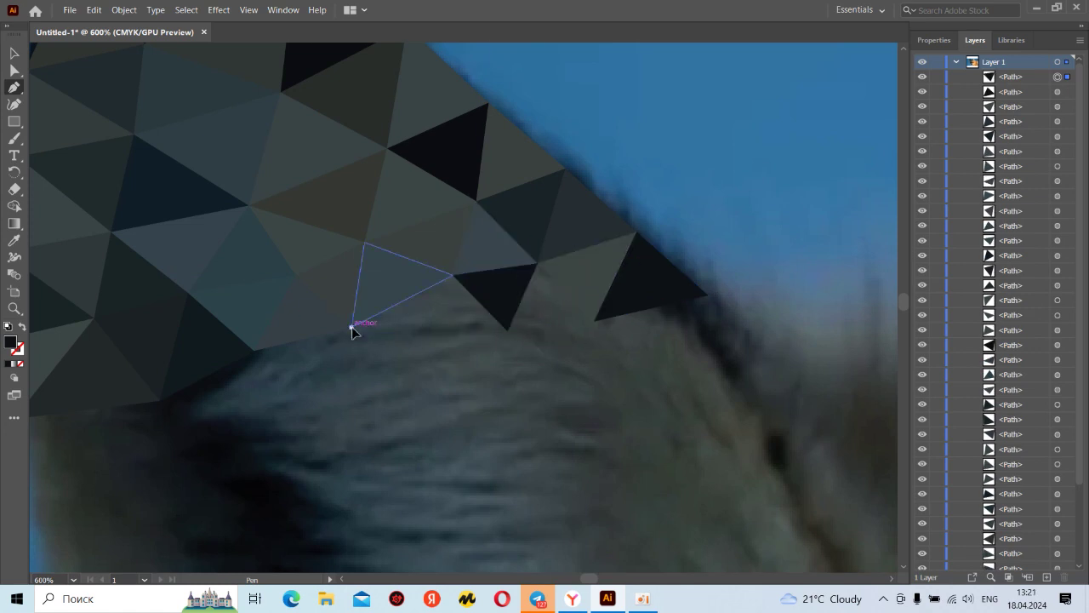
- Draw another triangle further left along the ear's lower edge
{"action": "left_click", "coordinate": [430, 372]}
{"action": "left_click", "coordinate": [255, 352]}
{"action": "left_click", "coordinate": [350, 327]}
{"action": "left_click", "coordinate": [331, 400]}
{"action": "left_click", "coordinate": [256, 353]}
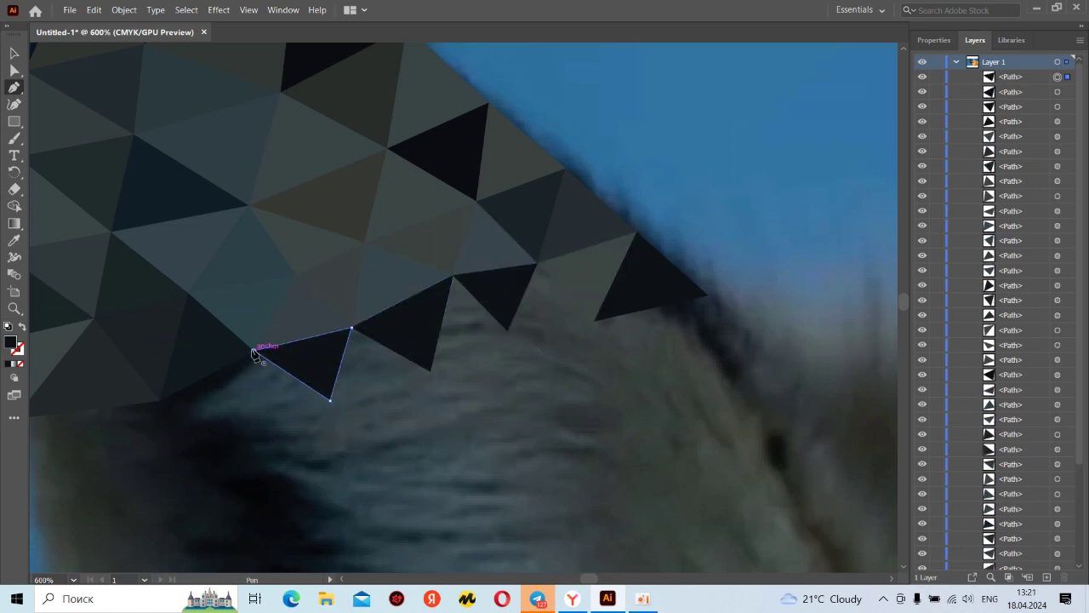
- Pan toward the ear's left edge and add two triangles there
{"action": "left_click_drag", "start_coordinate": [161, 407], "coordinate": [394, 366]}
{"action": "left_click", "coordinate": [394, 364]}
{"action": "left_click", "coordinate": [458, 396]}
{"action": "left_click", "coordinate": [486, 309]}
{"action": "left_click", "coordinate": [393, 363]}
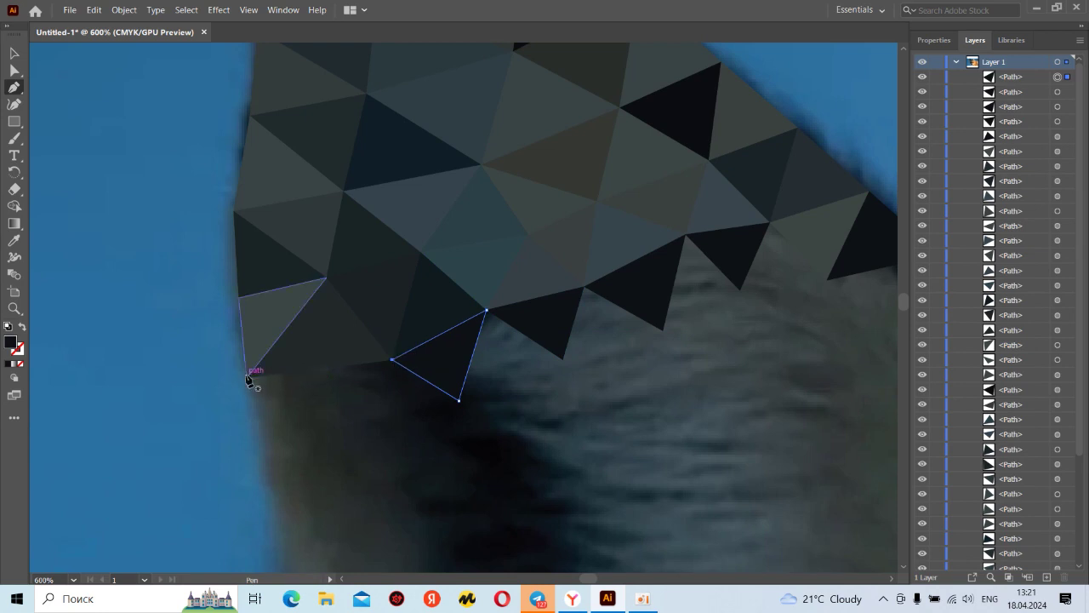
{"action": "left_click", "coordinate": [246, 377]}
{"action": "left_click", "coordinate": [332, 421]}
{"action": "left_click", "coordinate": [393, 360]}
- Recolour the new dark triangles with fur colours sampled from the photo beneath them
{"action": "left_click", "coordinate": [245, 377]}
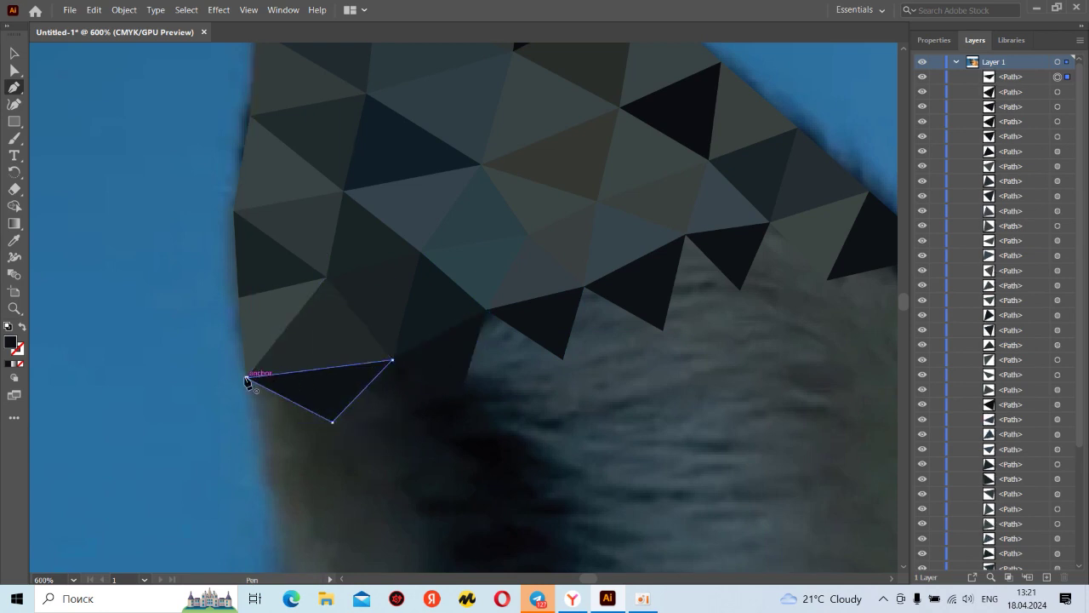
{"action": "key", "text": "shift+x"}
{"action": "left_click", "coordinate": [13, 240]}
{"action": "left_click", "coordinate": [377, 279]}
{"action": "left_click", "coordinate": [446, 356], "text": "ctrl"}
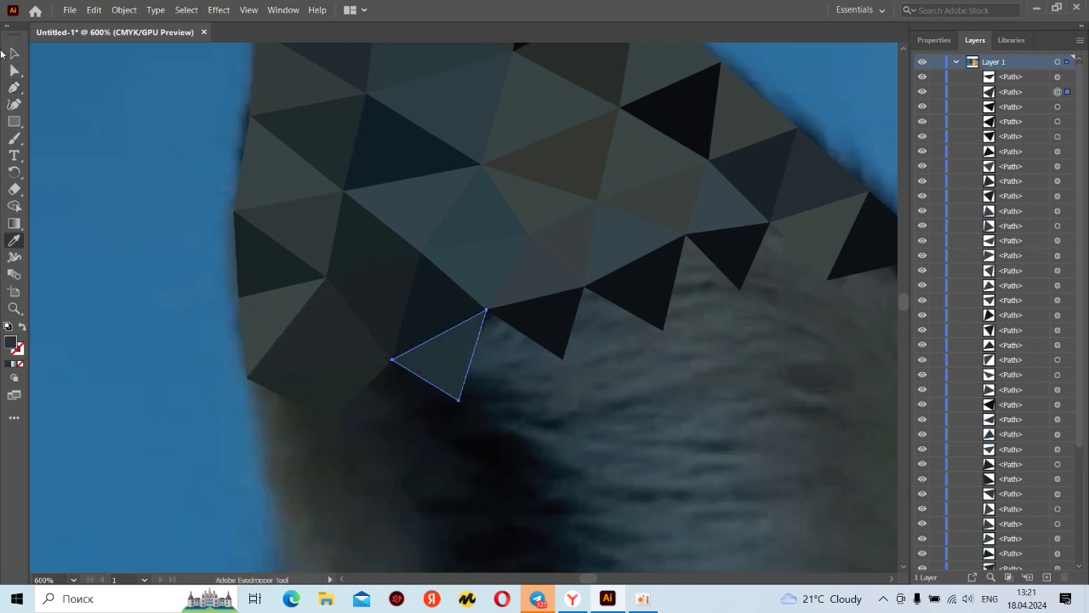
{"action": "left_click", "coordinate": [545, 319]}
{"action": "key", "text": "i"}
{"action": "key", "text": "v"}
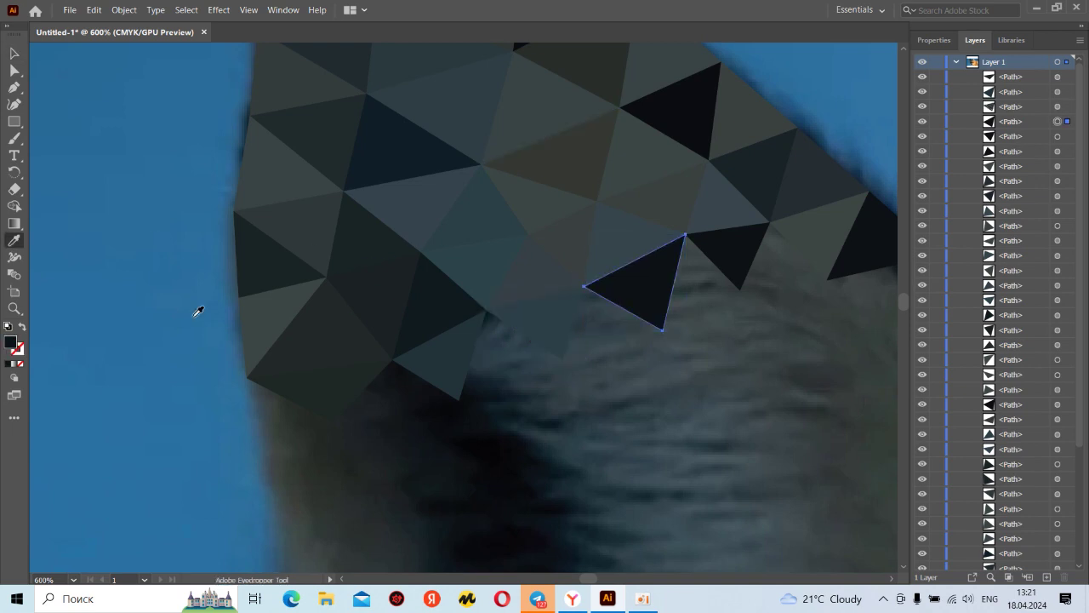
{"action": "left_click", "coordinate": [634, 281]}
{"action": "left_click", "coordinate": [730, 248]}
{"action": "left_click_drag", "start_coordinate": [842, 252], "coordinate": [488, 317]}
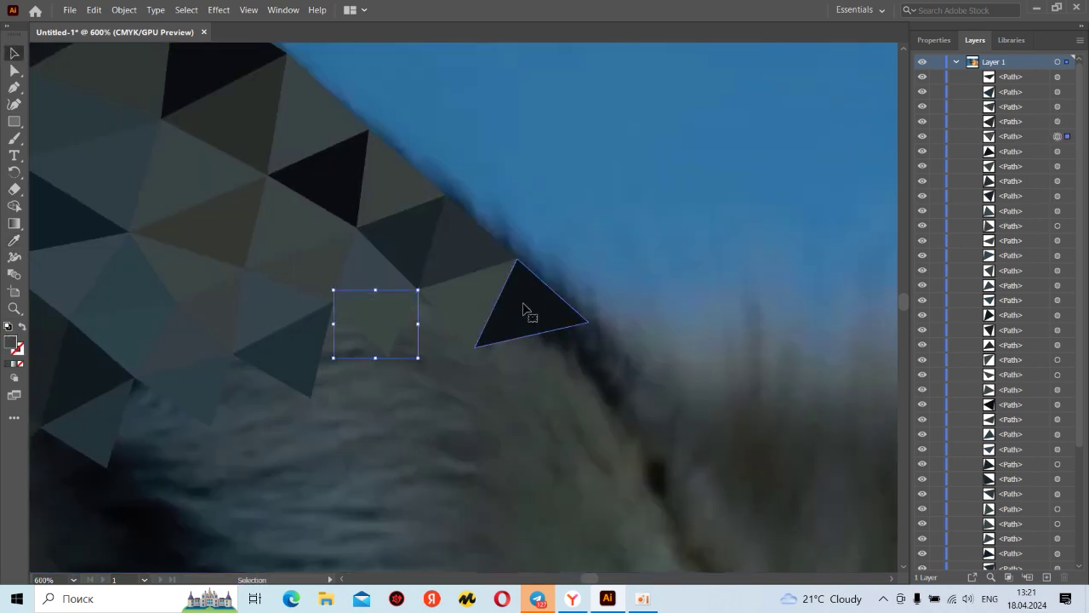
- Draw a triangle near the fur edge and undo the stray extra shape
{"action": "left_click", "coordinate": [517, 312]}
{"action": "left_click", "coordinate": [13, 241]}
{"action": "scroll", "coordinate": [555, 260], "scroll_direction": "down", "scroll_amount": 3}
{"action": "scroll", "coordinate": [540, 274], "scroll_direction": "up", "scroll_amount": 5}
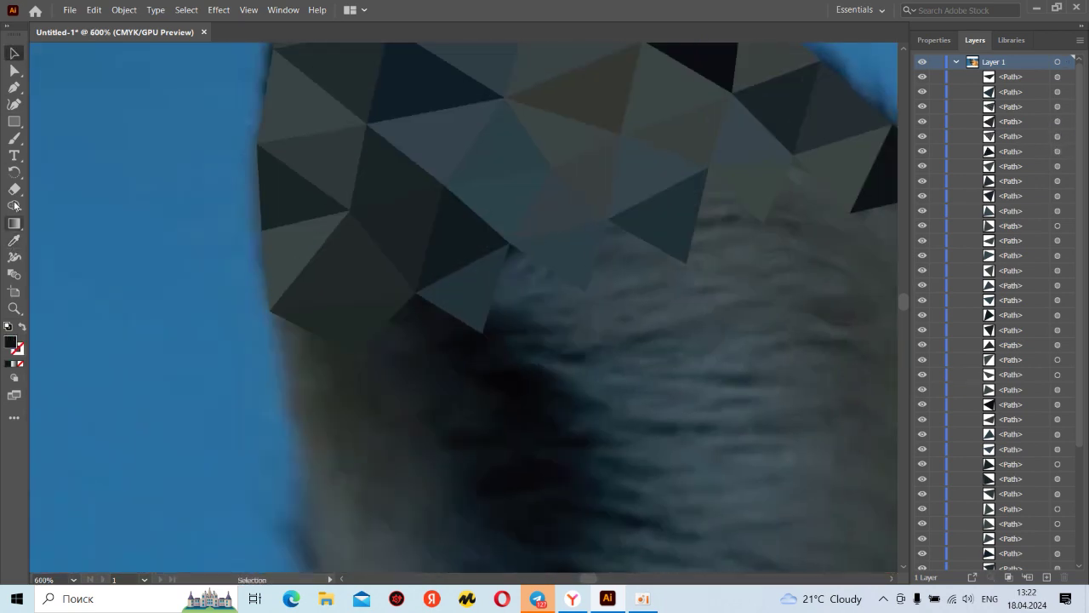
{"action": "key", "text": "p"}
{"action": "left_click", "coordinate": [269, 313]}
{"action": "left_click", "coordinate": [415, 294]}
{"action": "left_click", "coordinate": [356, 354]}
{"action": "left_click", "coordinate": [269, 313]}
{"action": "left_click", "coordinate": [269, 313]}
{"action": "left_click", "coordinate": [357, 356]}
{"action": "left_click", "coordinate": [286, 400]}
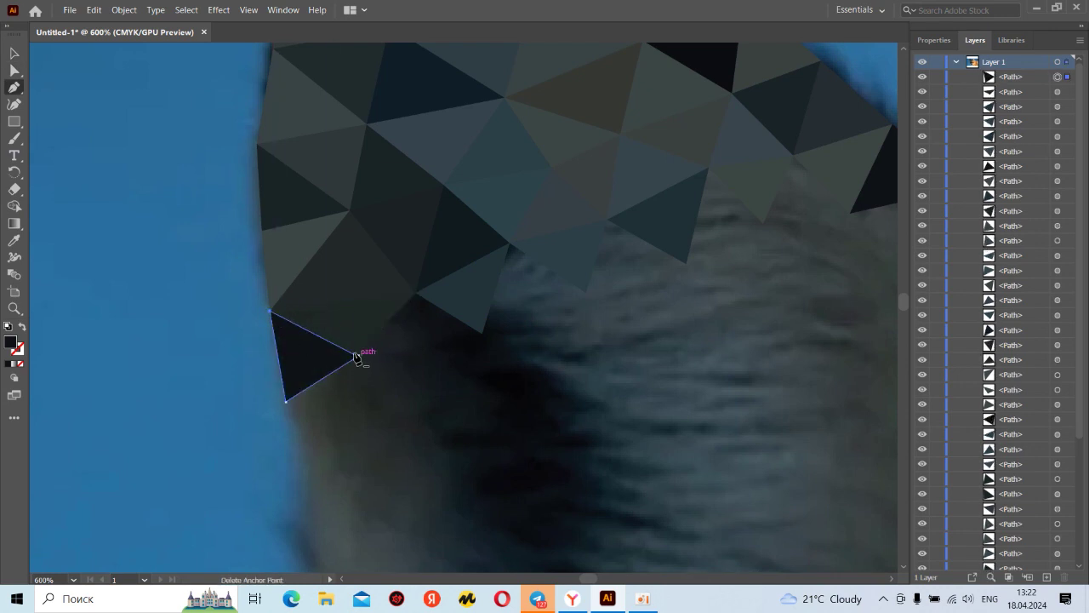
{"action": "key", "text": "ctrl+z"}
{"action": "key", "text": "ctrl+z"}
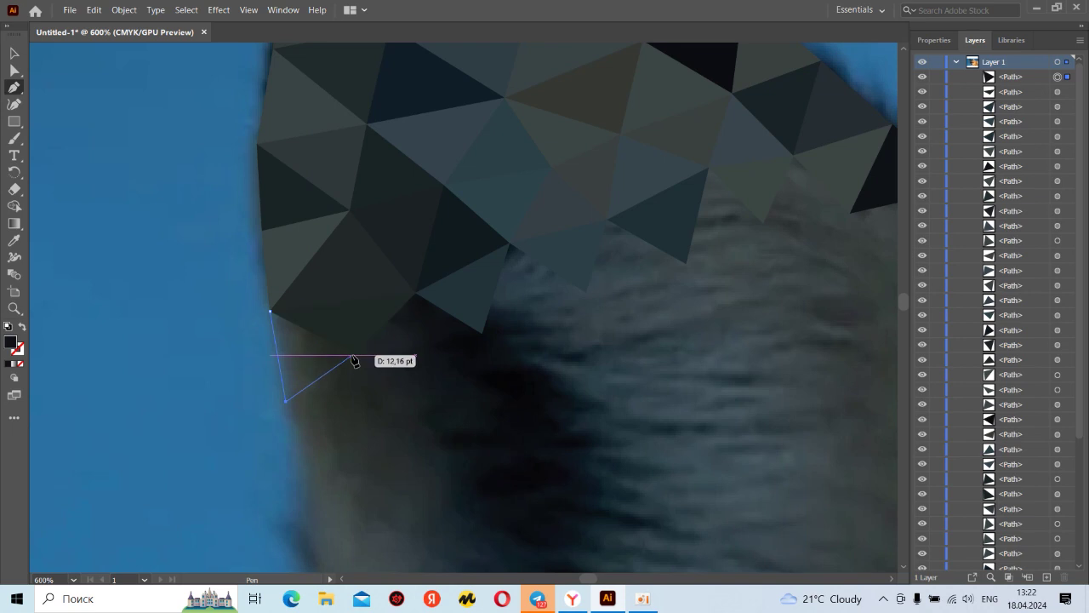
- Close a new triangle on the ear's left edge where fur meets the blue background
{"action": "left_click", "coordinate": [355, 358]}
{"action": "scroll", "coordinate": [355, 357], "scroll_direction": "up", "scroll_amount": 3, "text": "alt"}
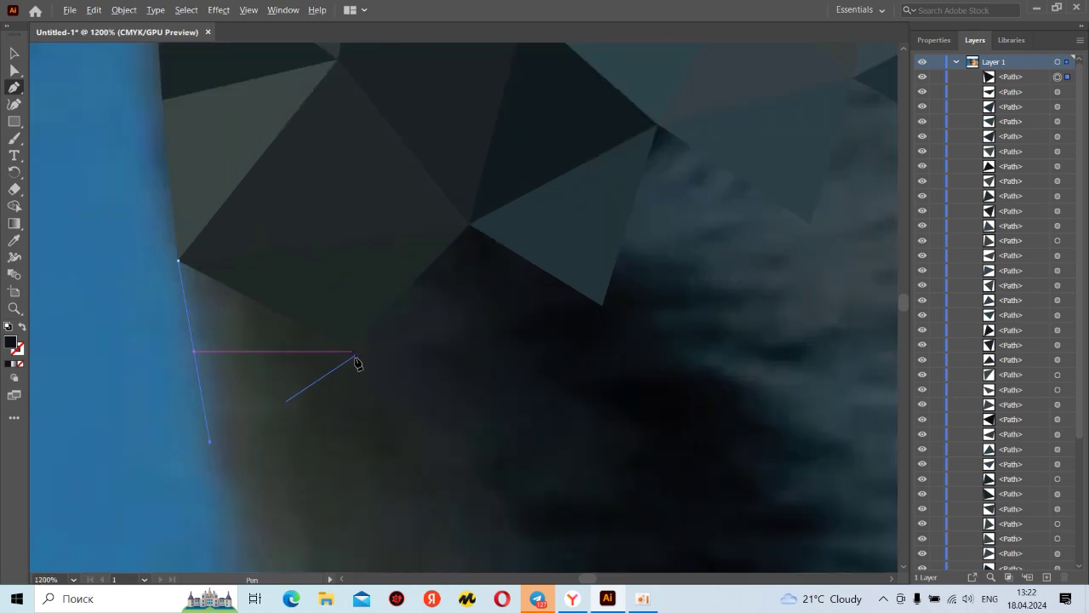
{"action": "scroll", "coordinate": [354, 349], "scroll_direction": "up", "scroll_amount": 3, "text": "alt"}
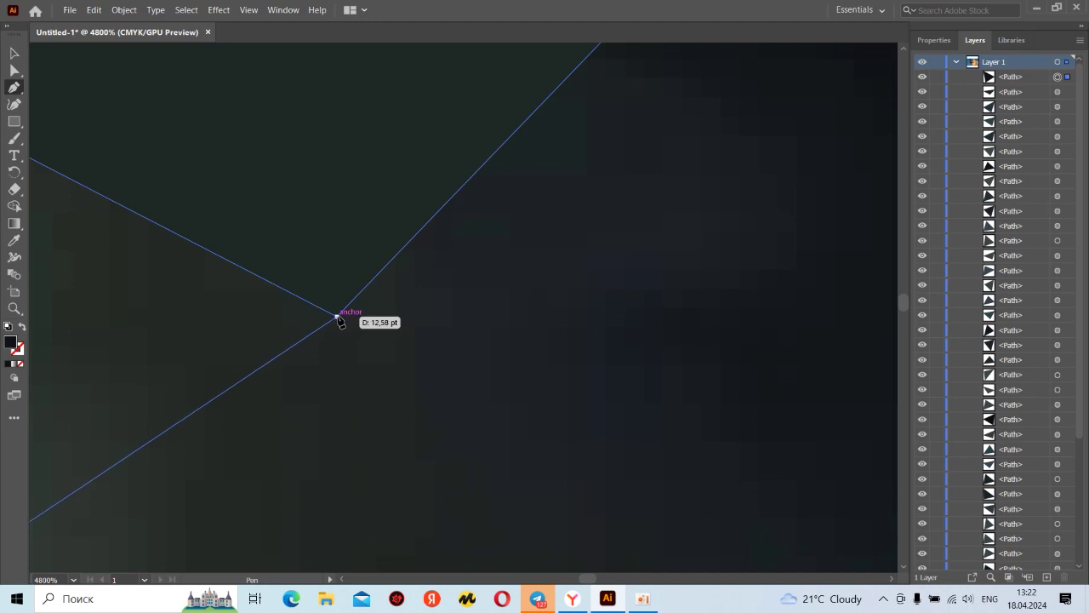
{"action": "scroll", "coordinate": [339, 320], "scroll_direction": "down", "scroll_amount": 5, "text": "alt"}
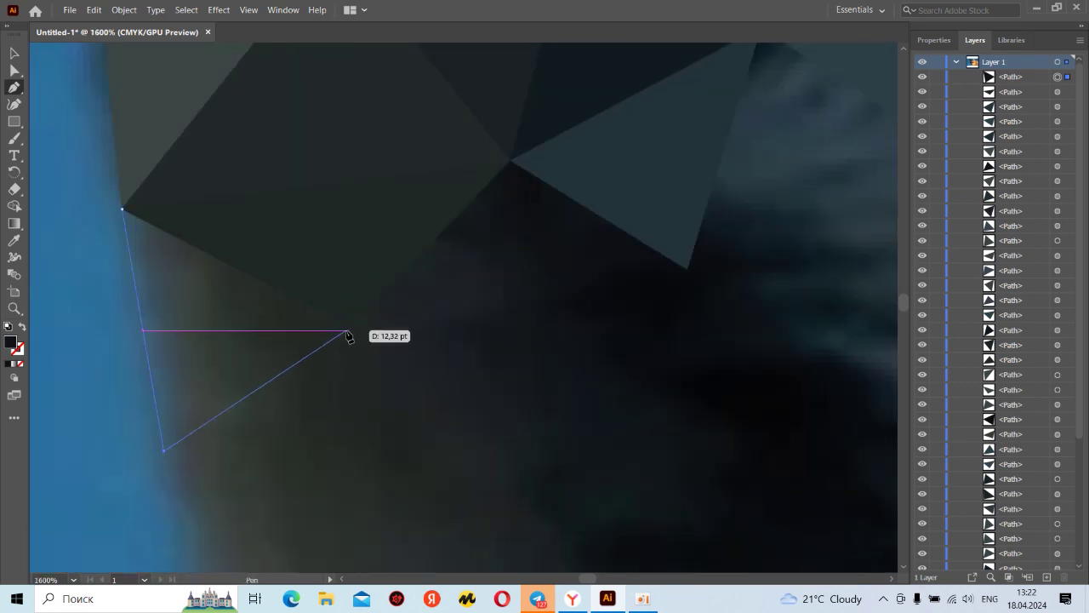
{"action": "scroll", "coordinate": [349, 332], "scroll_direction": "down", "scroll_amount": 1, "text": "alt"}
{"action": "scroll", "coordinate": [346, 332], "scroll_direction": "down", "scroll_amount": 2, "text": "alt"}
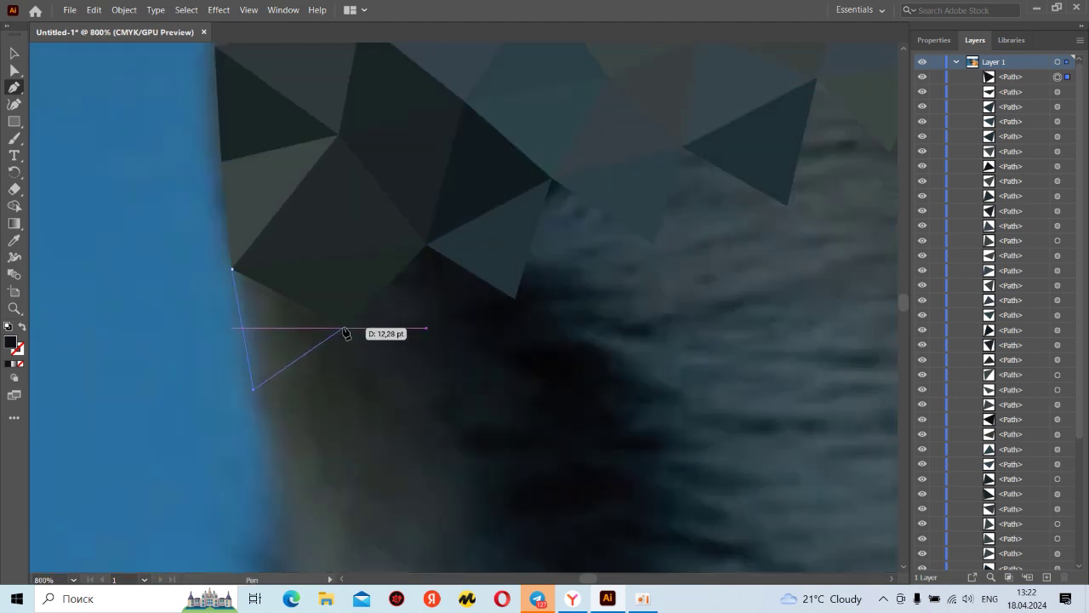
{"action": "left_click", "coordinate": [346, 328]}
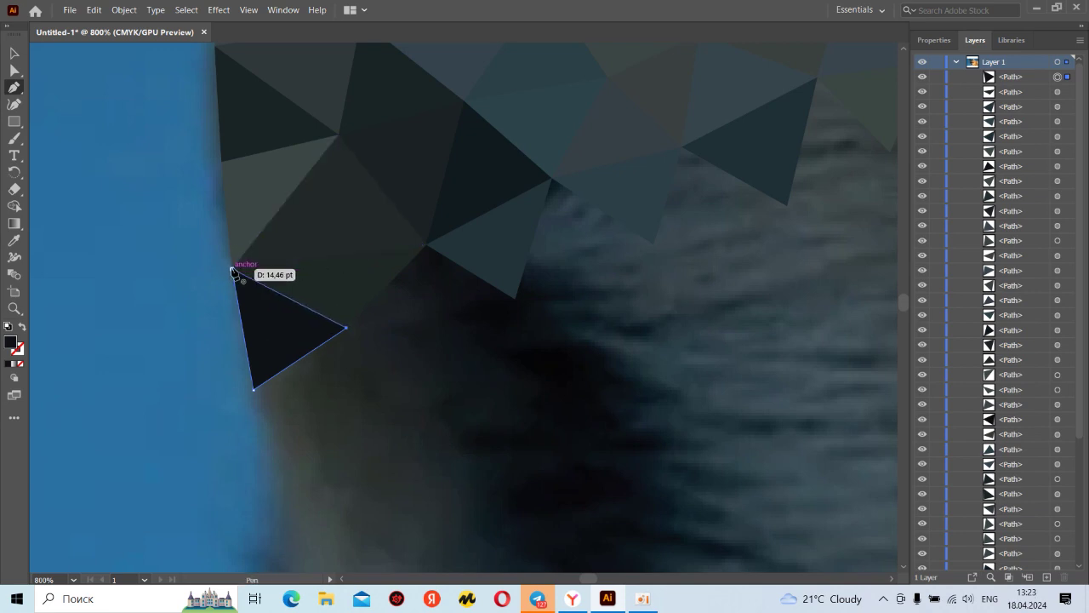
- Fill the new triangle with the photo colour and draw another below the dark ones
{"action": "left_click", "coordinate": [23, 327]}
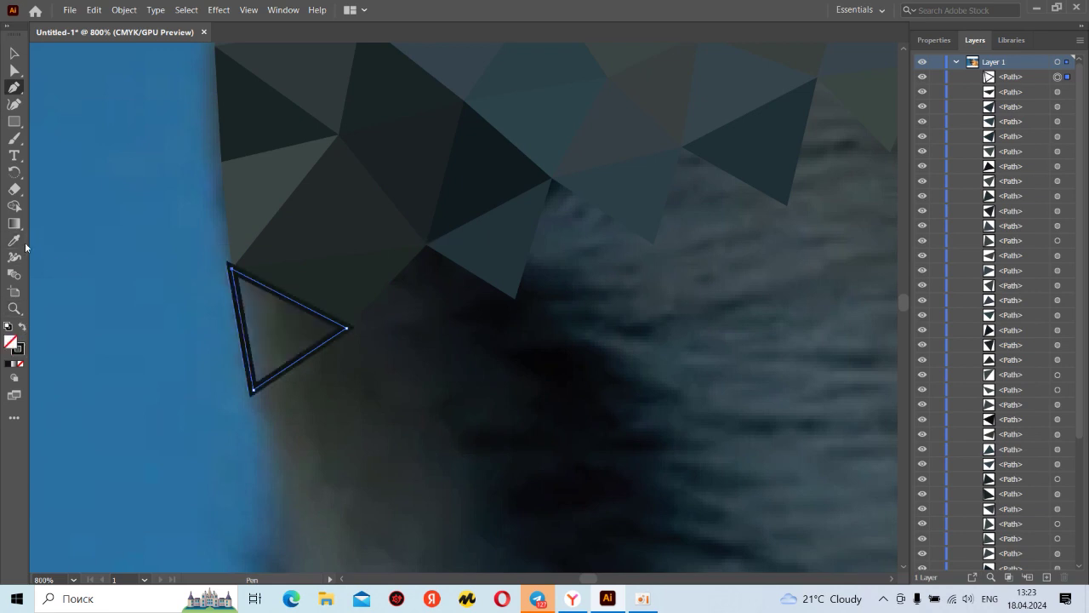
{"action": "left_click", "coordinate": [426, 245]}
{"action": "left_click", "coordinate": [442, 343]}
{"action": "left_click", "coordinate": [346, 327]}
{"action": "left_click", "coordinate": [426, 245]}
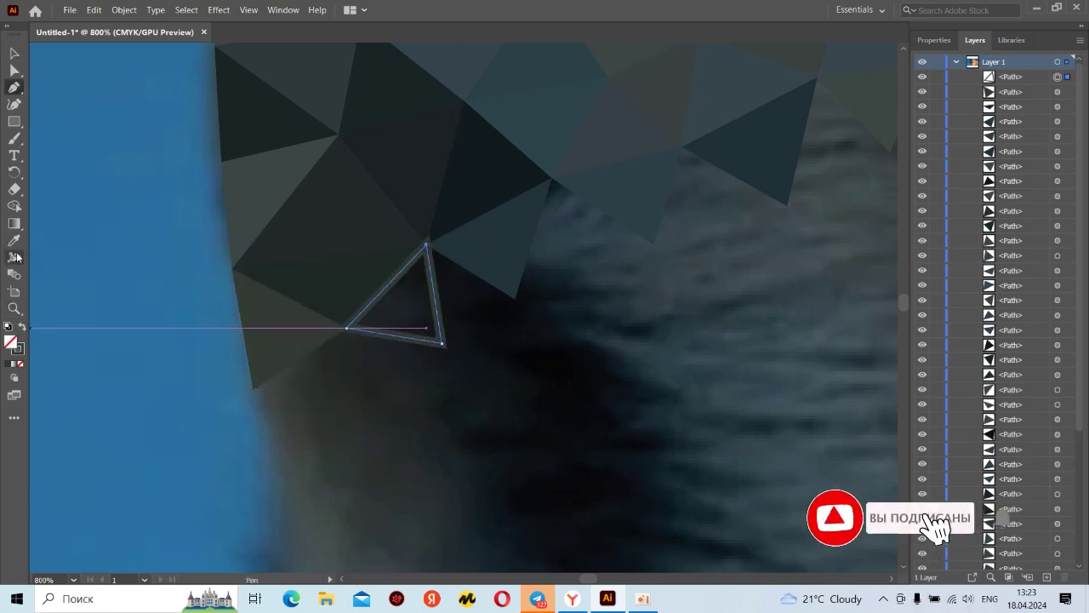
- Pan along the ear edge and draw further triangles there
{"action": "left_click_drag", "start_coordinate": [476, 256], "coordinate": [216, 359]}
{"action": "left_click", "coordinate": [165, 349]}
{"action": "left_click", "coordinate": [179, 445]}
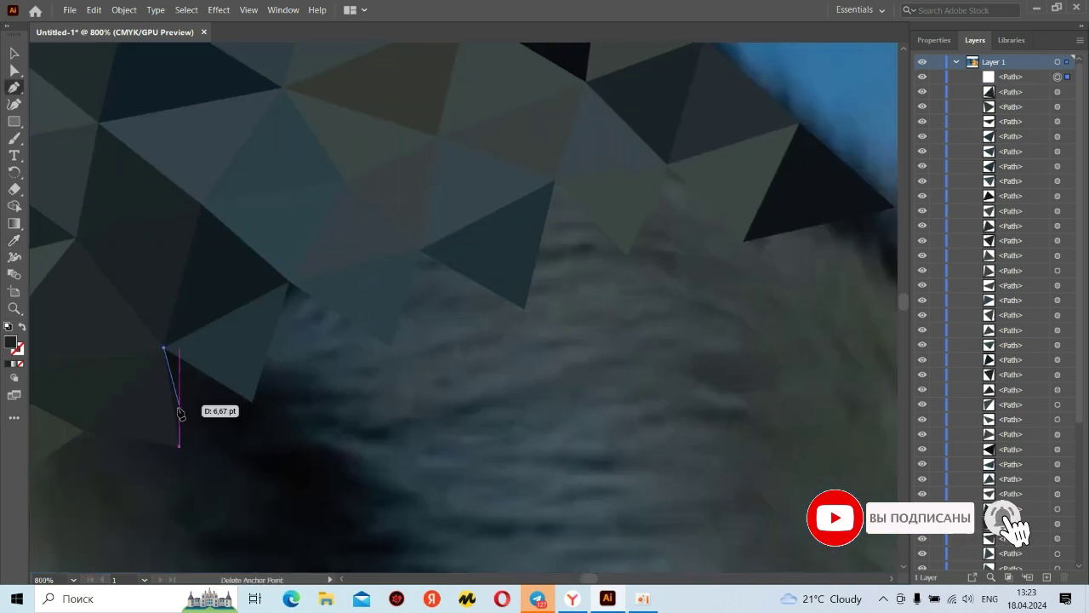
{"action": "left_click", "coordinate": [252, 402]}
{"action": "left_click", "coordinate": [165, 348]}
{"action": "left_click", "coordinate": [289, 281]}
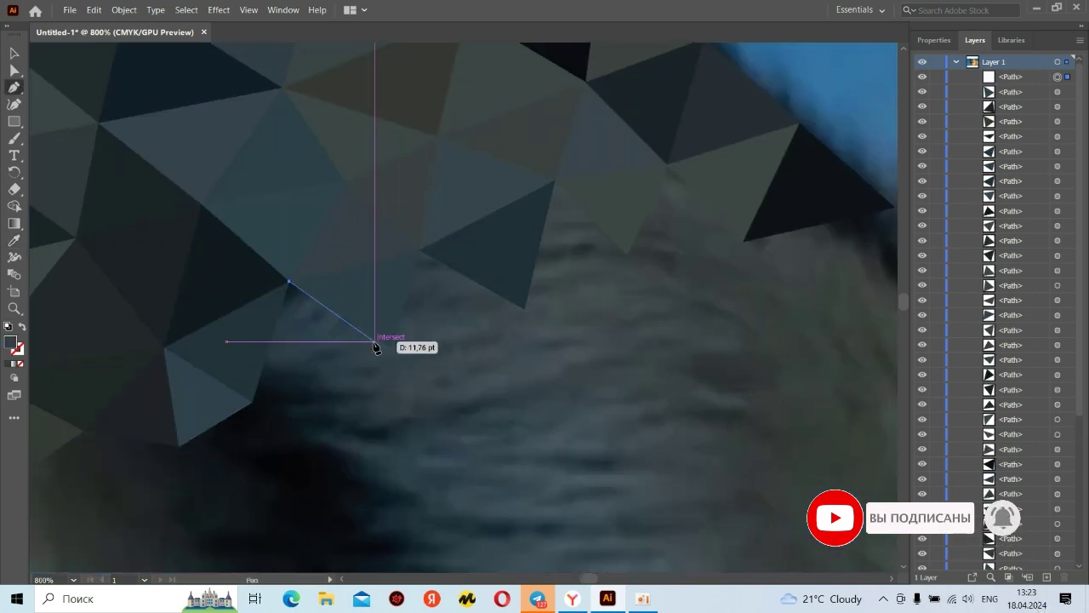
{"action": "left_click", "coordinate": [376, 343]}
{"action": "left_click", "coordinate": [255, 403]}
{"action": "left_click", "coordinate": [290, 281]}
- Draw a triangle in the ear's lower interior
{"action": "scroll", "coordinate": [374, 387], "scroll_direction": "down", "scroll_amount": 4}
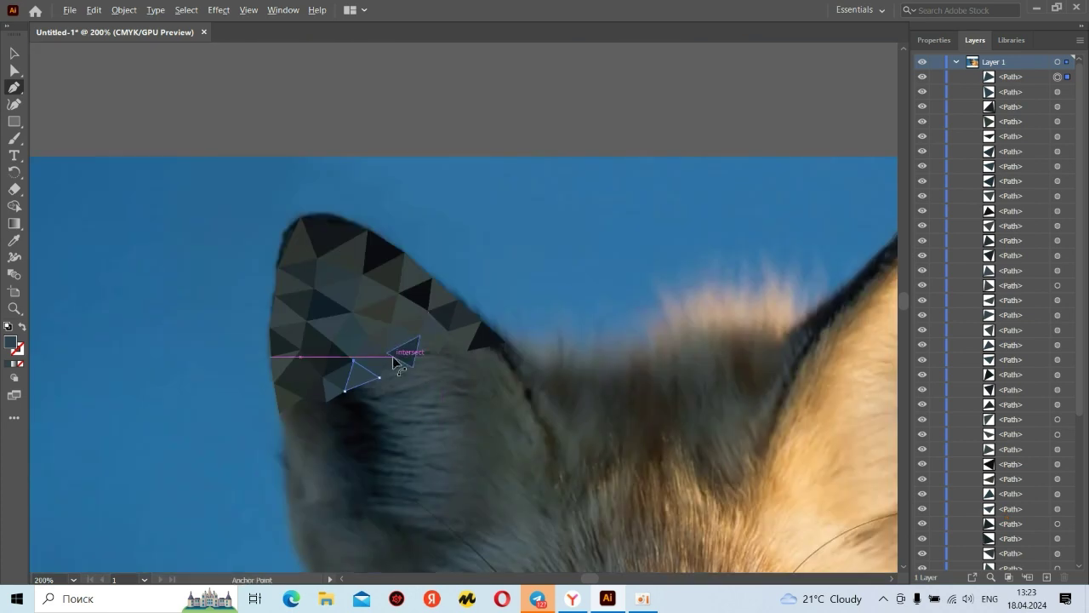
{"action": "scroll", "coordinate": [394, 362], "scroll_direction": "up", "scroll_amount": 4}
{"action": "left_click", "coordinate": [377, 341]}
{"action": "left_click", "coordinate": [356, 414]}
{"action": "left_click", "coordinate": [457, 386]}
{"action": "left_click", "coordinate": [377, 341]}
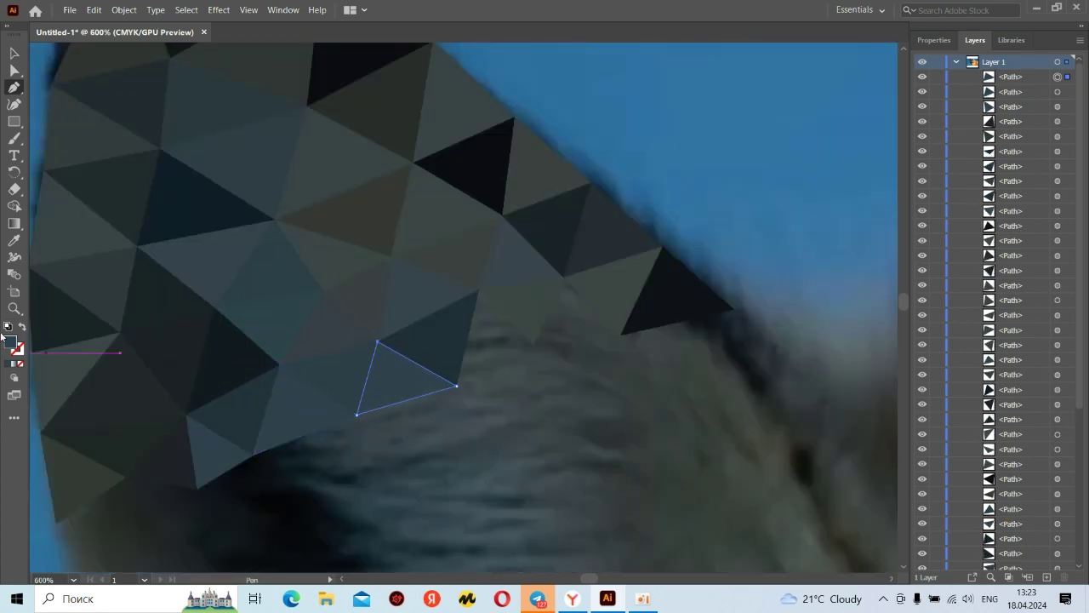
- Add triangles further right toward the ear's outer edge, sampling their colour from the photo
{"action": "left_click", "coordinate": [533, 346]}
{"action": "left_click", "coordinate": [479, 289]}
{"action": "left_click", "coordinate": [562, 278]}
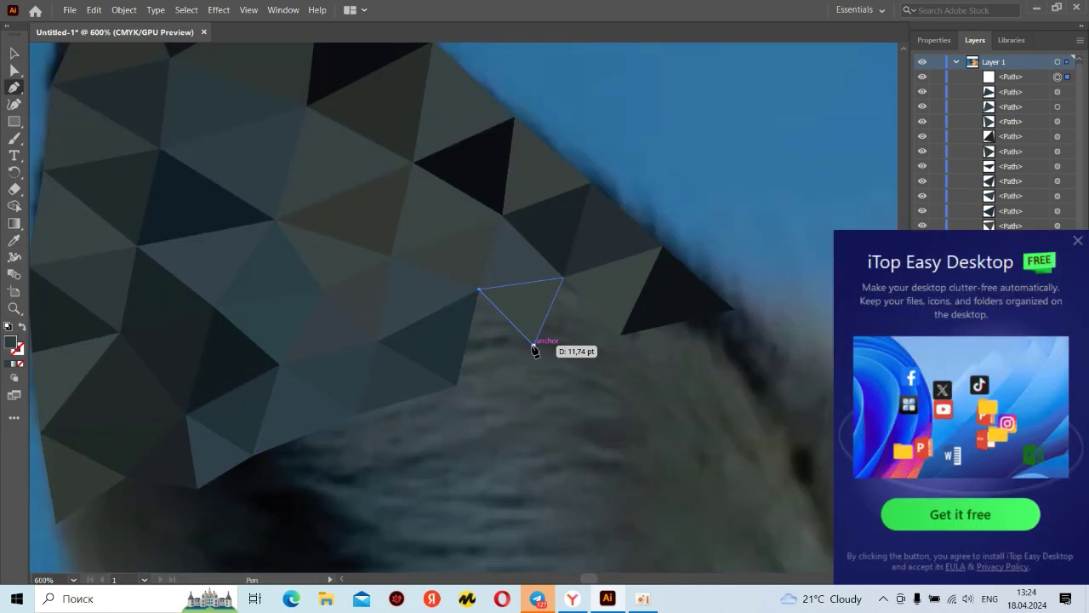
{"action": "left_click", "coordinate": [534, 346]}
{"action": "left_click", "coordinate": [456, 386]}
{"action": "left_click", "coordinate": [479, 290]}
{"action": "key", "text": "i"}
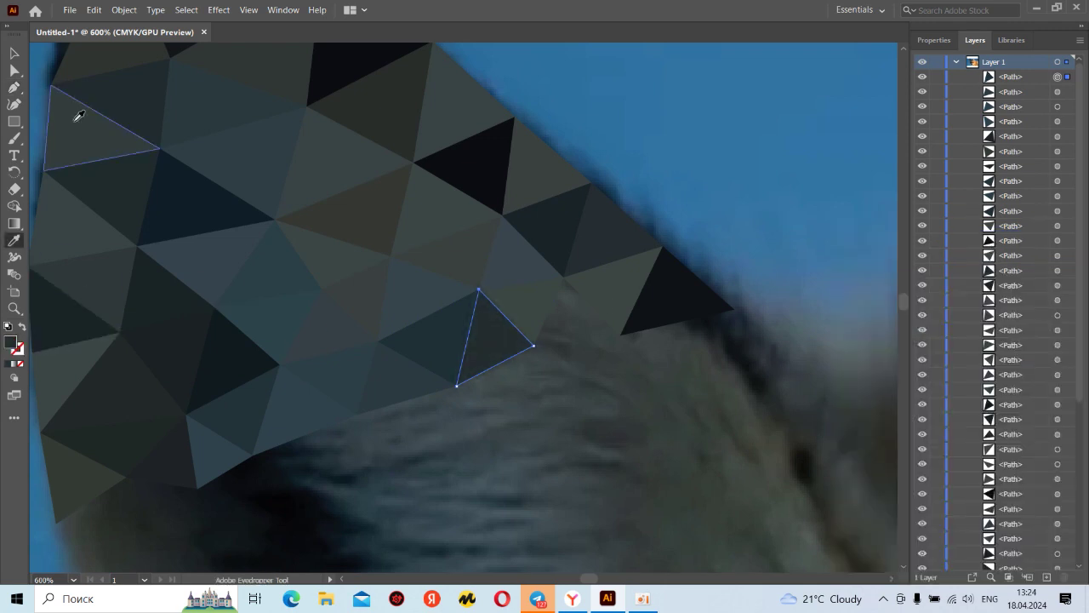
{"action": "key", "text": "p"}
{"action": "left_click", "coordinate": [623, 336]}
{"action": "left_click", "coordinate": [563, 278]}
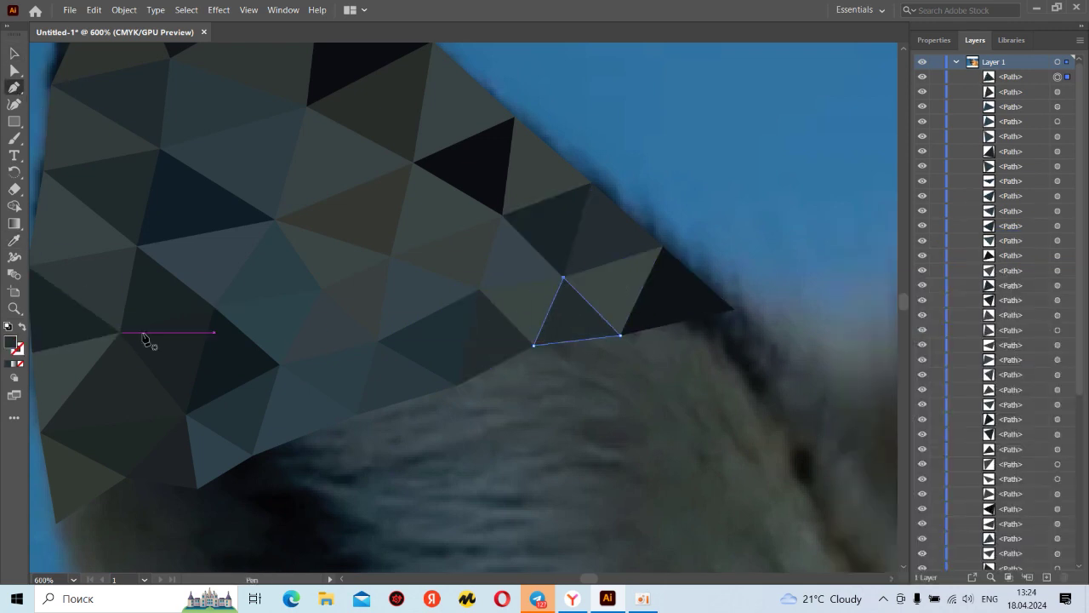
{"action": "key", "text": "i"}
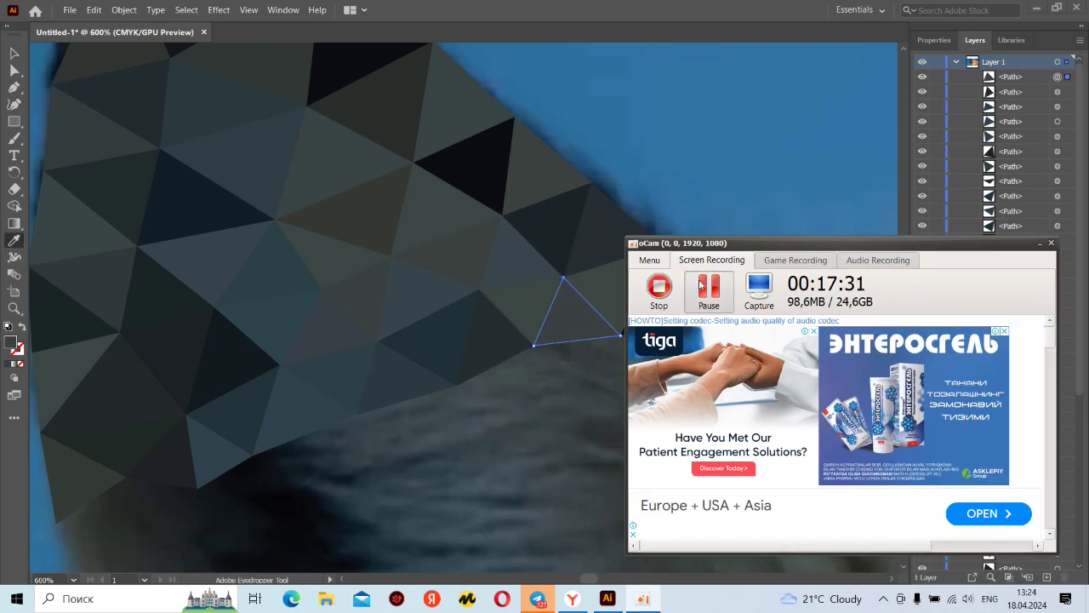
- Select all triangles and zoom in on the mesh
{"action": "key", "text": "v"}
{"action": "key", "text": "ctrl+a"}
{"action": "key", "text": "ctrl+plus"}
{"action": "key", "text": "ctrl+plus"}
{"action": "key", "text": "ctrl+plus"}
- Zoom and pan around the selected mesh to check its edges, then switch to the Pinterest fox page
{"action": "scroll", "coordinate": [554, 272], "scroll_direction": "up", "scroll_amount": 3}
{"action": "scroll", "coordinate": [522, 243], "scroll_direction": "up", "scroll_amount": 3}
{"action": "scroll", "coordinate": [440, 256], "scroll_direction": "up", "scroll_amount": 3}
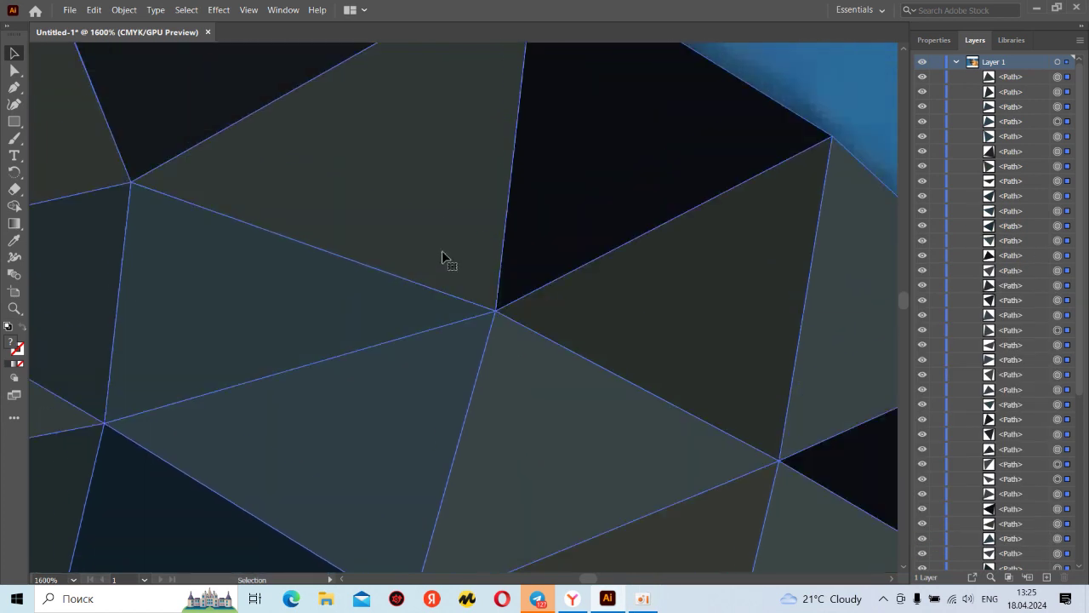
{"action": "scroll", "coordinate": [440, 255], "scroll_direction": "up", "scroll_amount": 2}
{"action": "scroll", "coordinate": [431, 263], "scroll_direction": "down", "scroll_amount": 2}
{"action": "mouse_move", "coordinate": [363, 274]}
{"action": "left_mouse_down"}
{"action": "mouse_move", "coordinate": [508, 223]}
{"action": "mouse_move", "coordinate": [365, 100]}
{"action": "left_mouse_up"}
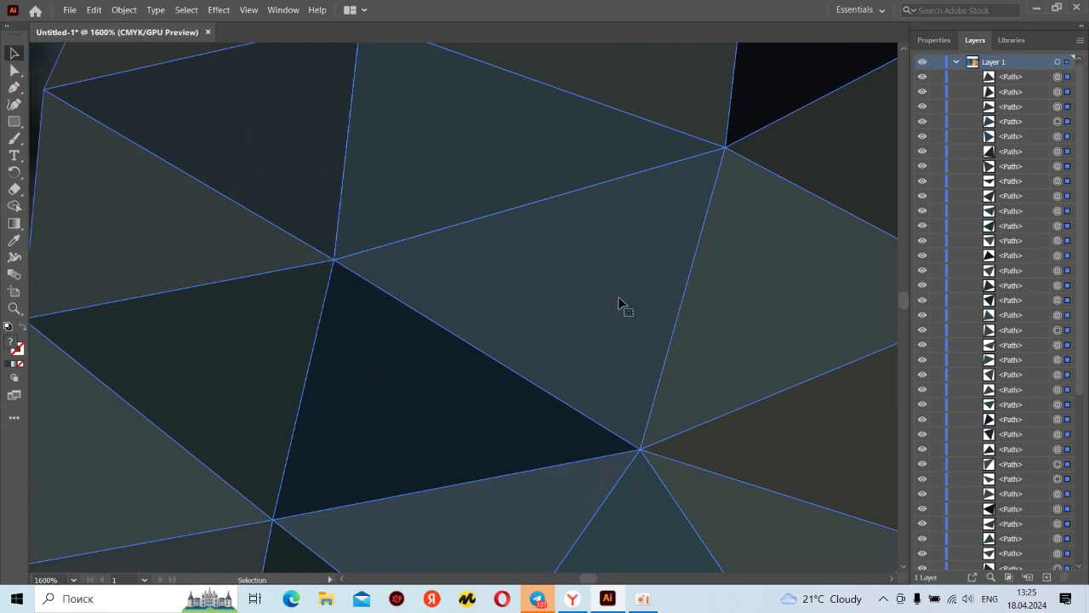
{"action": "left_click_drag", "start_coordinate": [621, 331], "coordinate": [452, 232]}
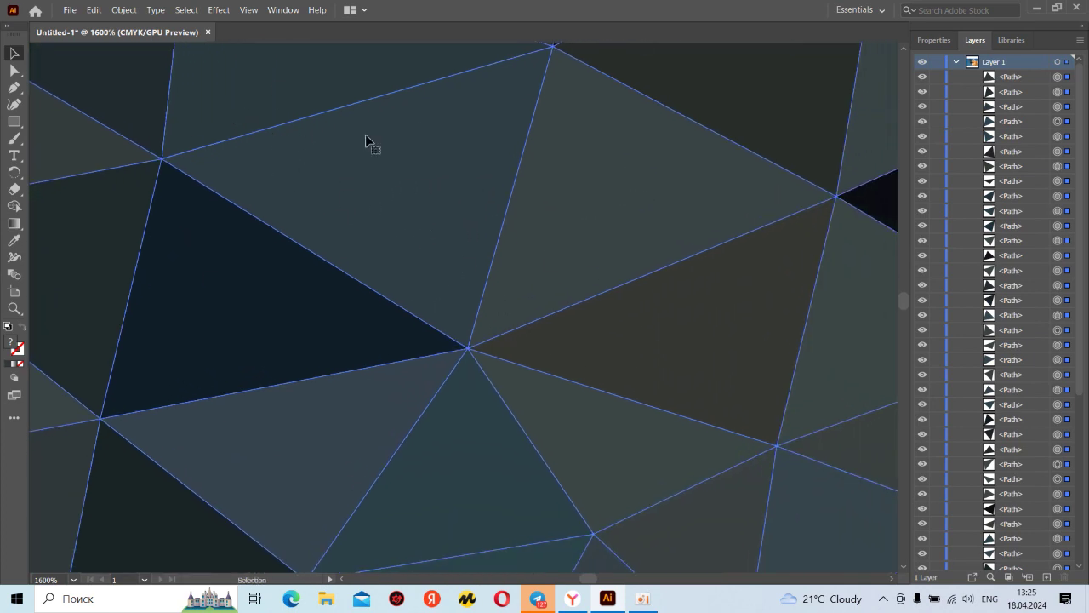
{"action": "scroll", "coordinate": [579, 290], "scroll_direction": "down", "scroll_amount": 2}
{"action": "scroll", "coordinate": [479, 321], "scroll_direction": "down", "scroll_amount": 3}
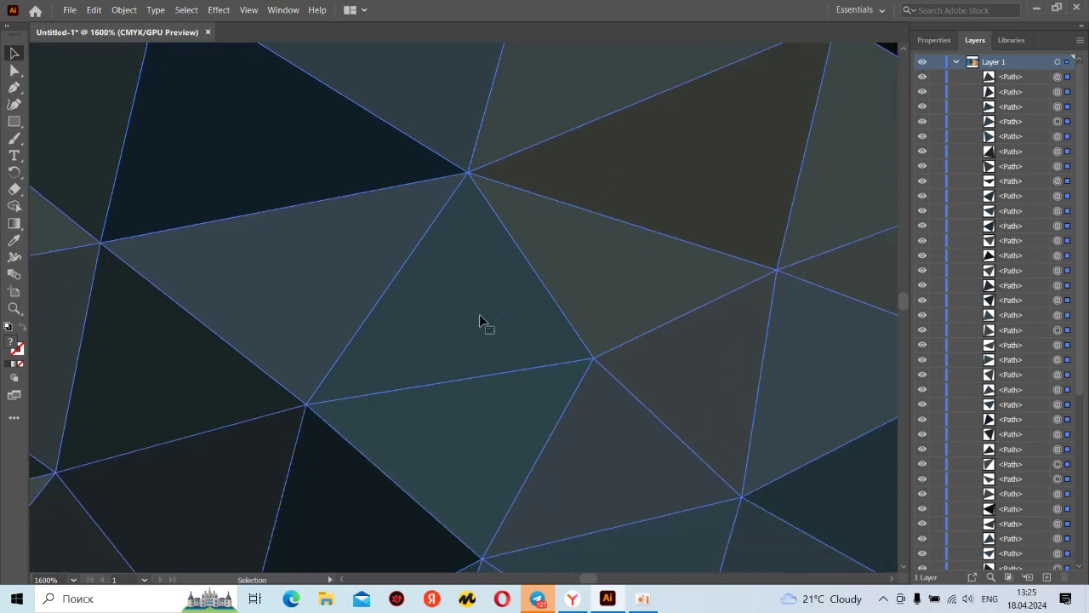
{"action": "scroll", "coordinate": [480, 321], "scroll_direction": "up", "scroll_amount": 1}
{"action": "scroll", "coordinate": [479, 321], "scroll_direction": "up", "scroll_amount": 1}
{"action": "mouse_move", "coordinate": [315, 332]}
{"action": "left_mouse_down"}
{"action": "mouse_move", "coordinate": [420, 275]}
{"action": "mouse_move", "coordinate": [414, 153]}
{"action": "mouse_move", "coordinate": [506, 312]}
{"action": "left_mouse_up"}
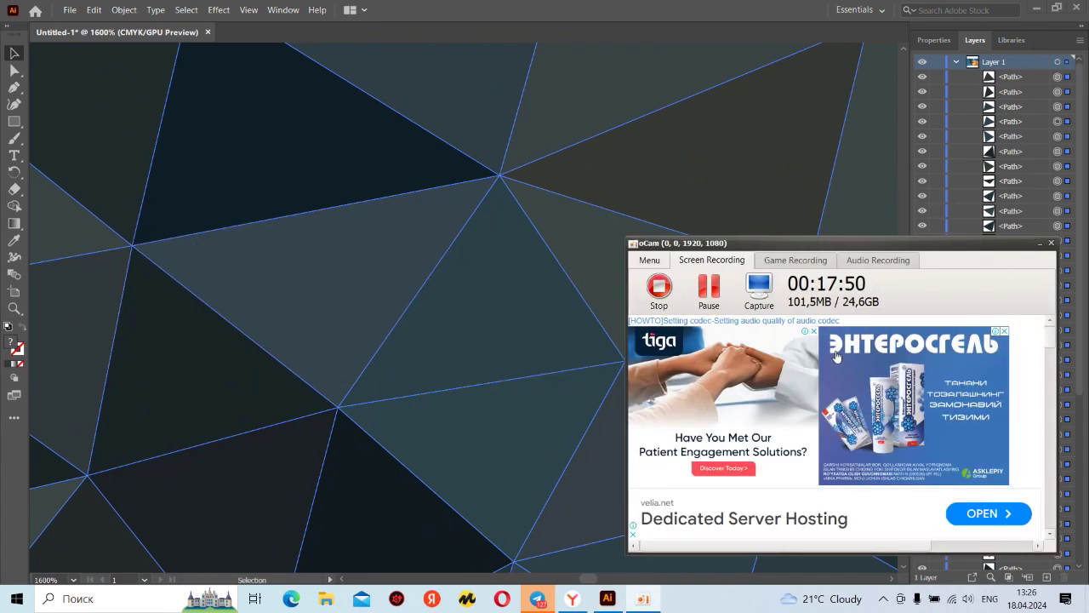
{"action": "left_click", "coordinate": [709, 288]}
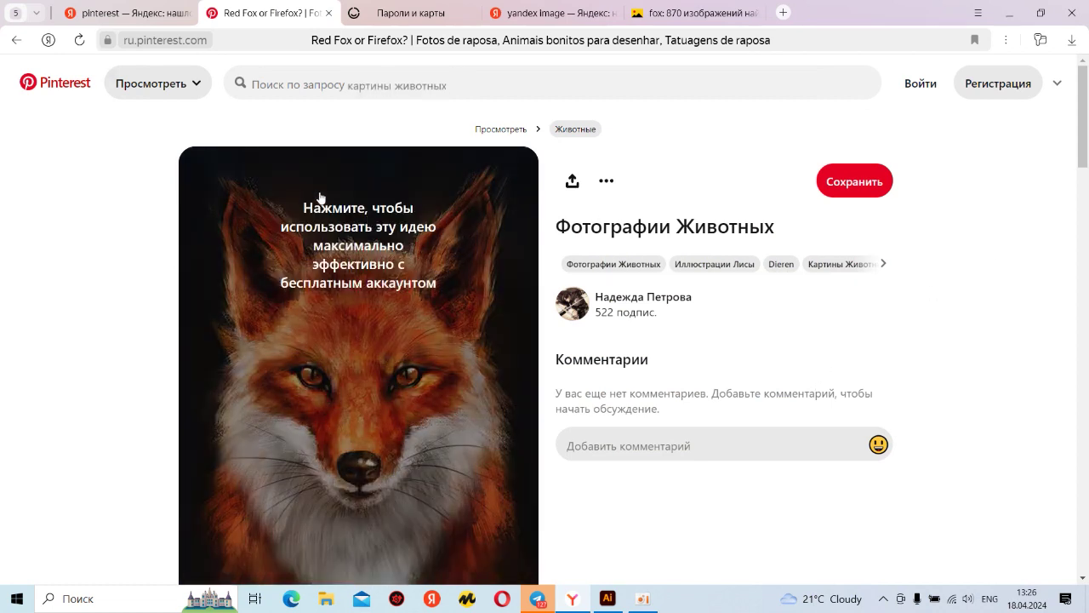
- Scroll through the Pinterest fox painting pin
{"action": "scroll", "coordinate": [387, 238], "scroll_direction": "down", "scroll_amount": 2}
{"action": "scroll", "coordinate": [375, 264], "scroll_direction": "down", "scroll_amount": 2}
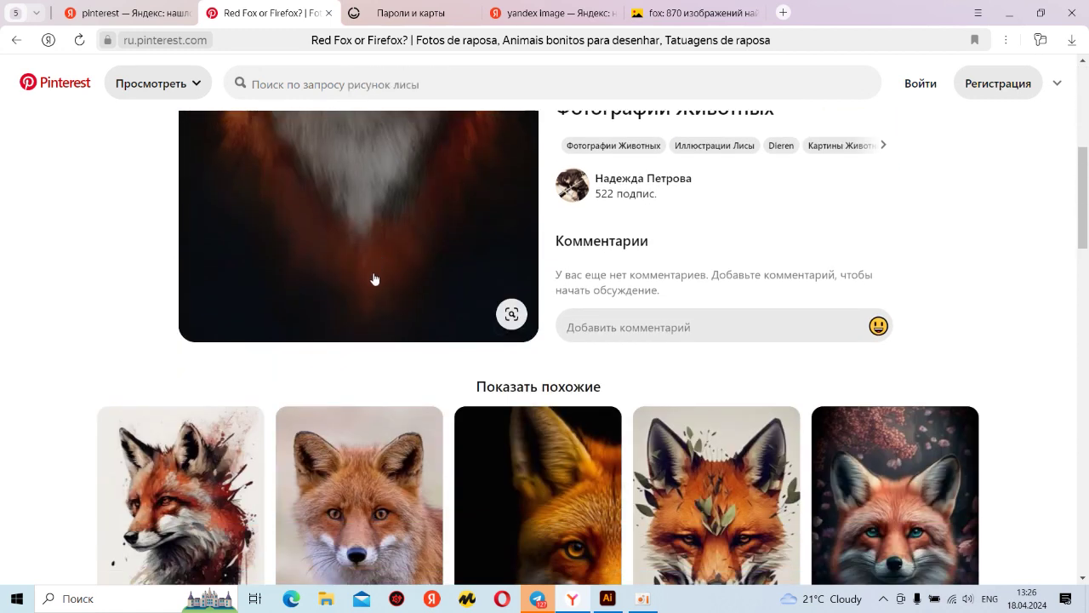
{"action": "scroll", "coordinate": [375, 279], "scroll_direction": "down", "scroll_amount": 3}
{"action": "scroll", "coordinate": [528, 357], "scroll_direction": "down", "scroll_amount": 3}
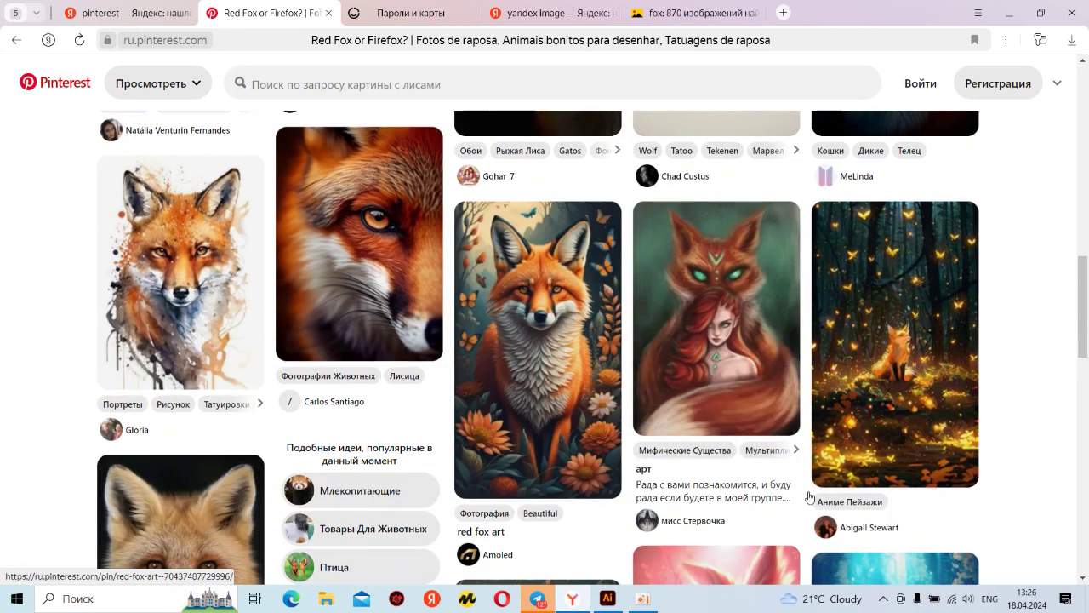
{"action": "scroll", "coordinate": [743, 460], "scroll_direction": "down", "scroll_amount": 1}
{"action": "scroll", "coordinate": [743, 459], "scroll_direction": "up", "scroll_amount": 3}
{"action": "scroll", "coordinate": [718, 391], "scroll_direction": "up", "scroll_amount": 3}
{"action": "scroll", "coordinate": [647, 409], "scroll_direction": "up", "scroll_amount": 3}
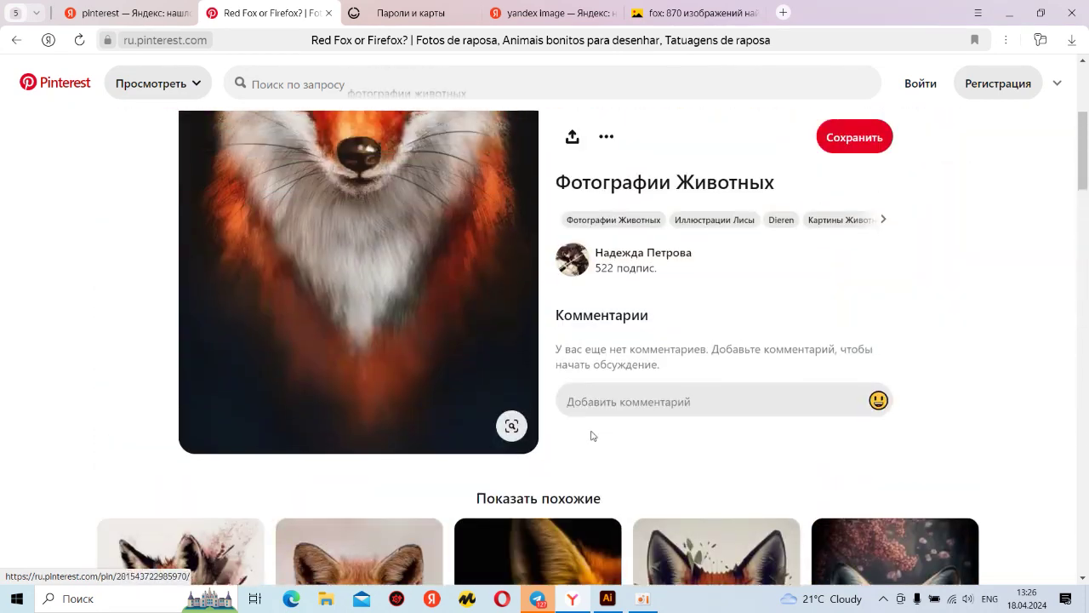
{"action": "scroll", "coordinate": [591, 433], "scroll_direction": "up", "scroll_amount": 2}
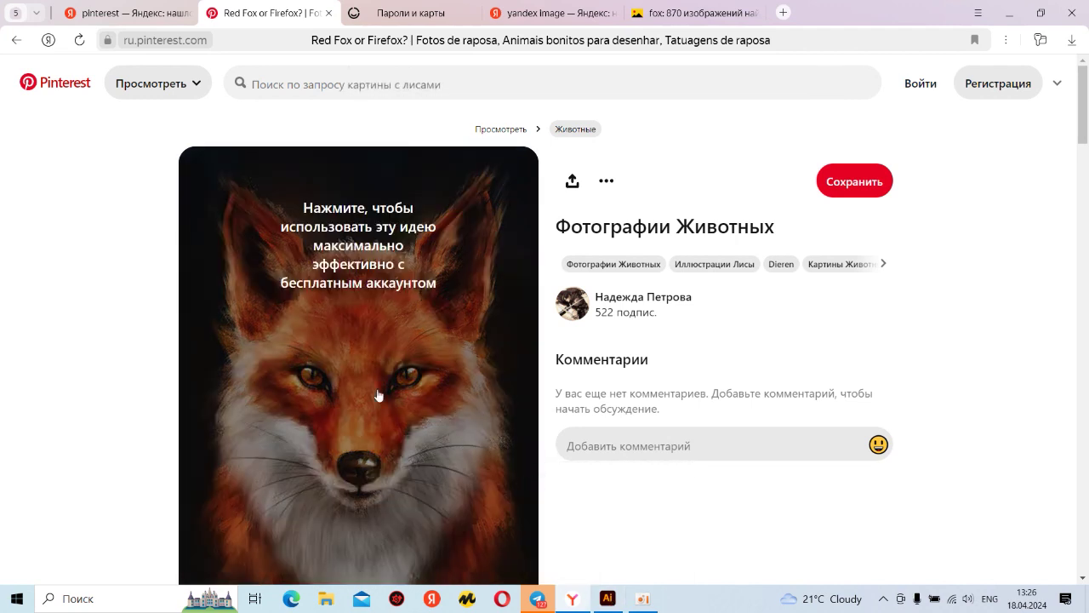
- Return to the Yandex Images fox results, close the enlarged photo and clear the search box
{"action": "left_click", "coordinate": [521, 17]}
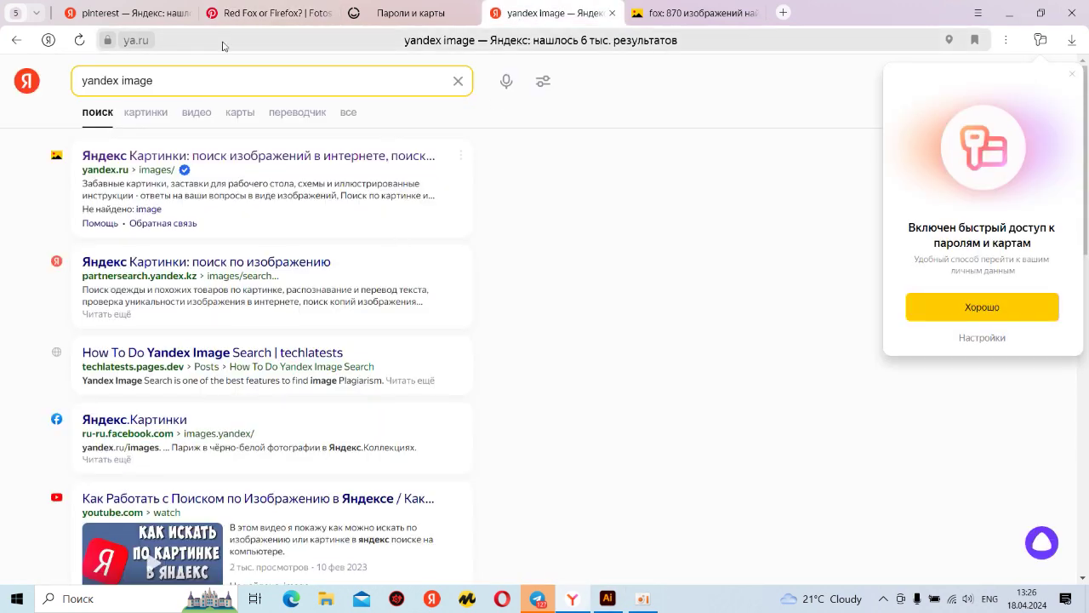
{"action": "left_click", "coordinate": [652, 17]}
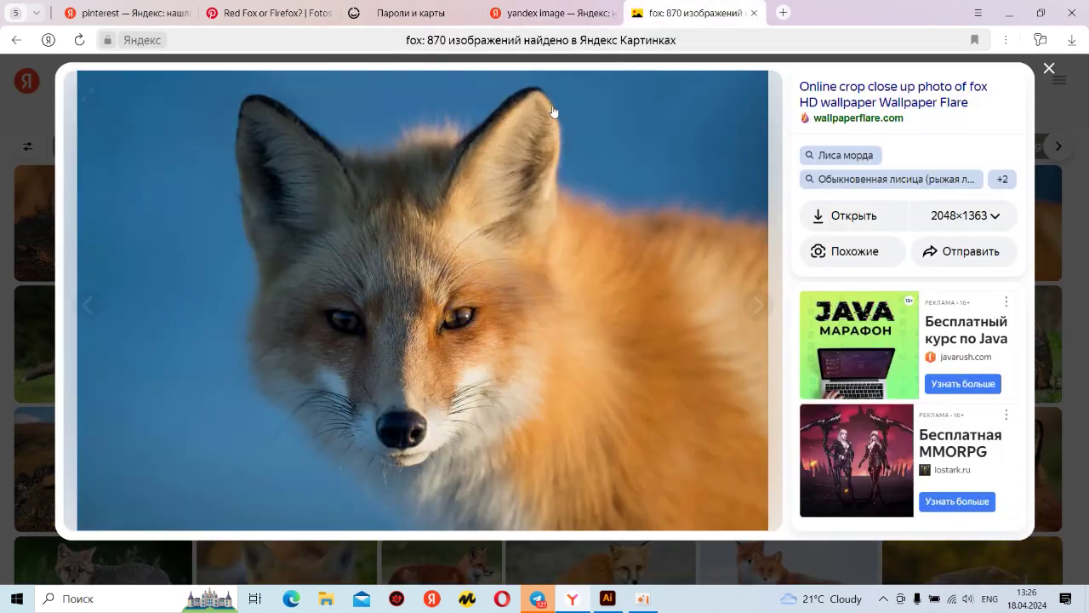
{"action": "left_click", "coordinate": [1058, 71]}
{"action": "left_click", "coordinate": [458, 80]}
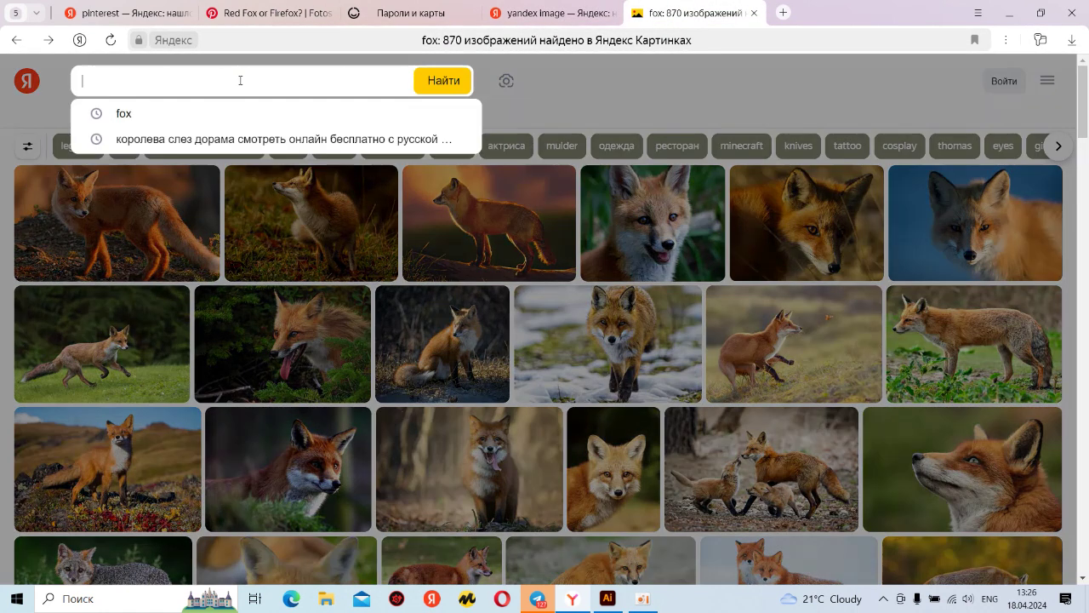
- Search Yandex Images for 'illustrations fox'
{"action": "type", "text": "i"}
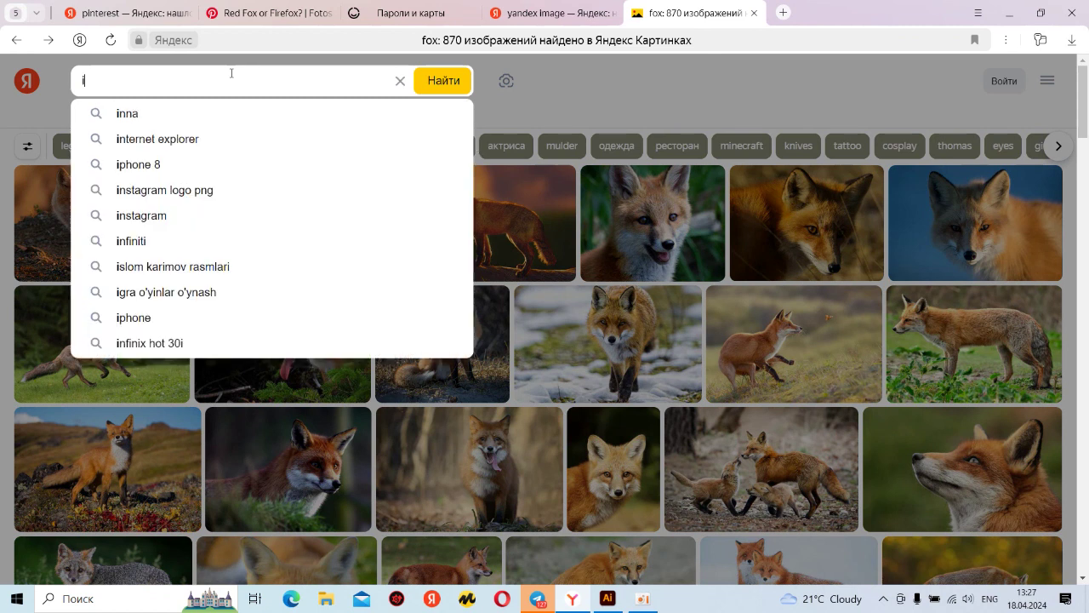
{"action": "type", "text": "llustra"}
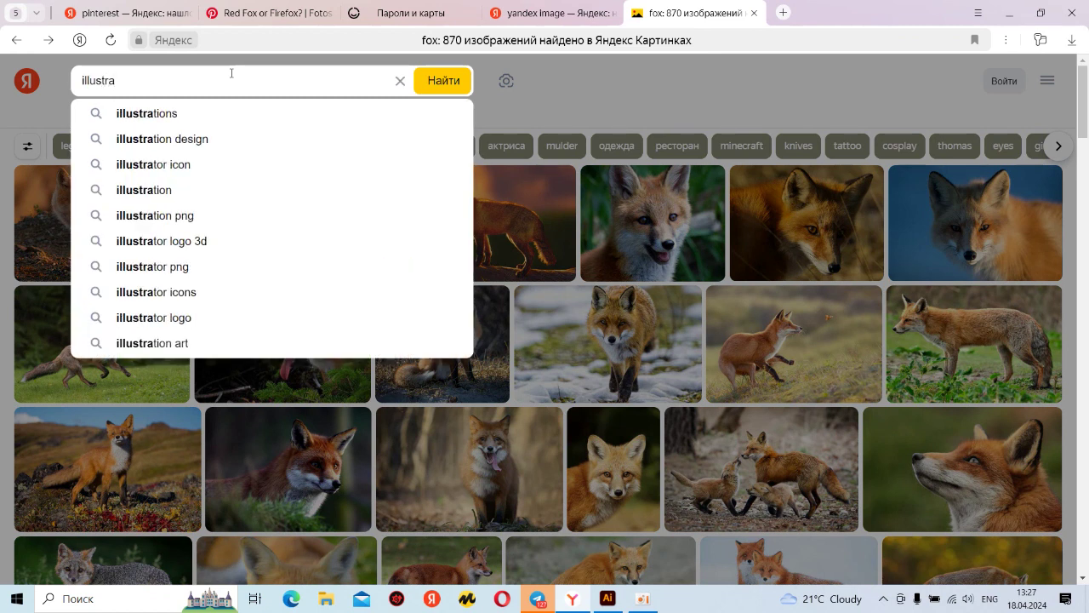
{"action": "key", "text": "Down"}
{"action": "key", "text": "Return"}
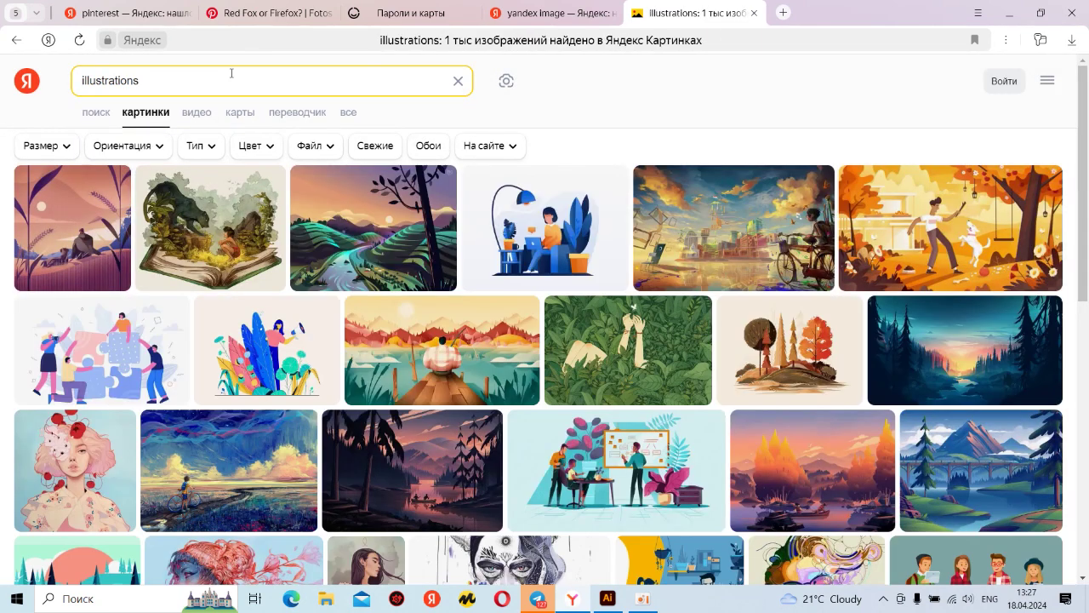
{"action": "left_click", "coordinate": [230, 73]}
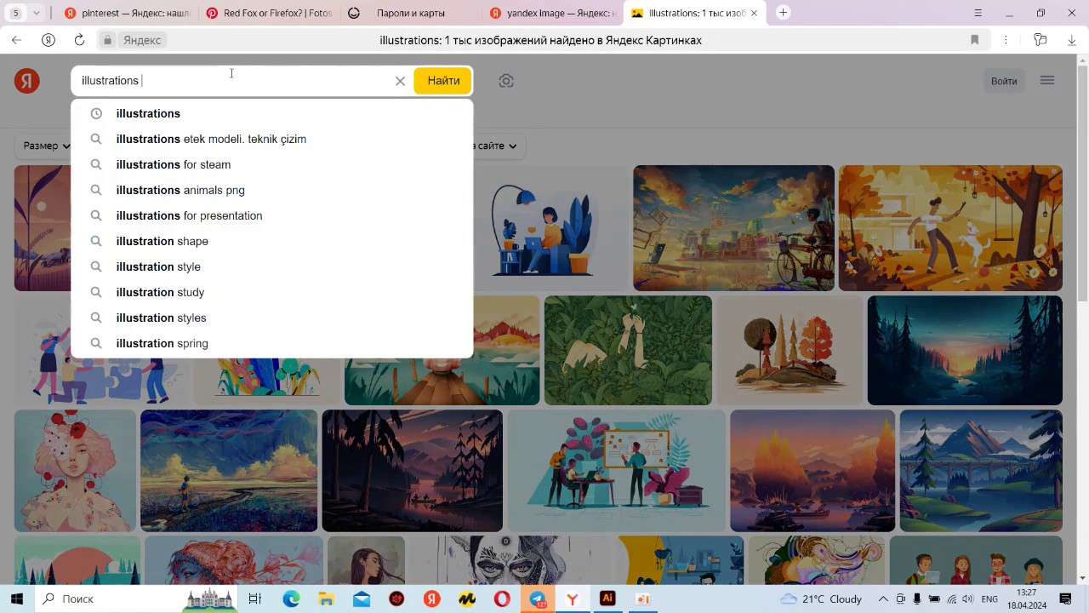
{"action": "type", "text": "fo"}
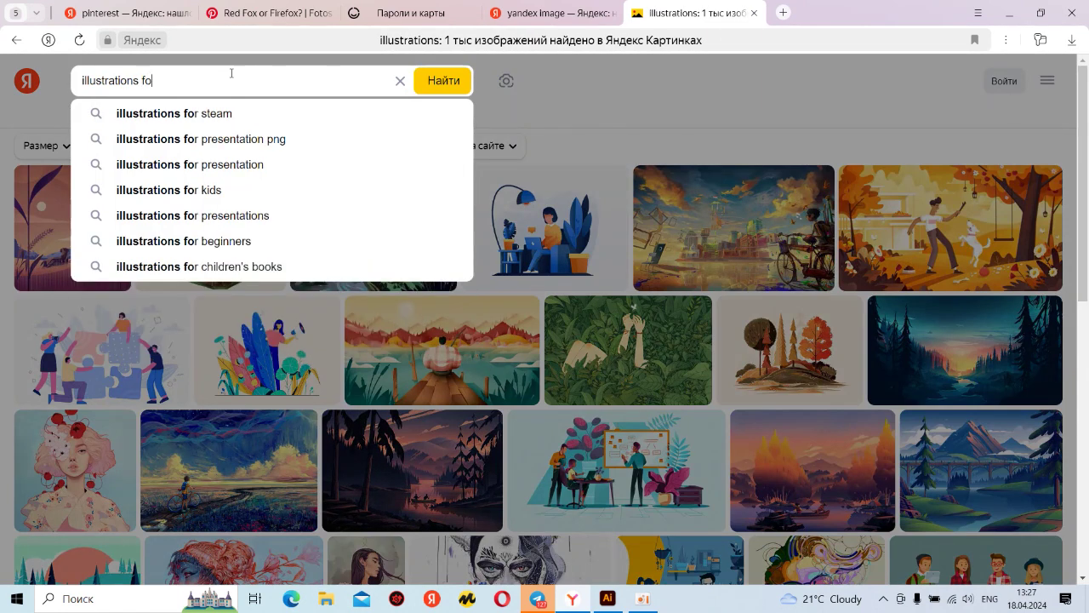
{"action": "type", "text": "x"}
{"action": "key", "text": "Return"}
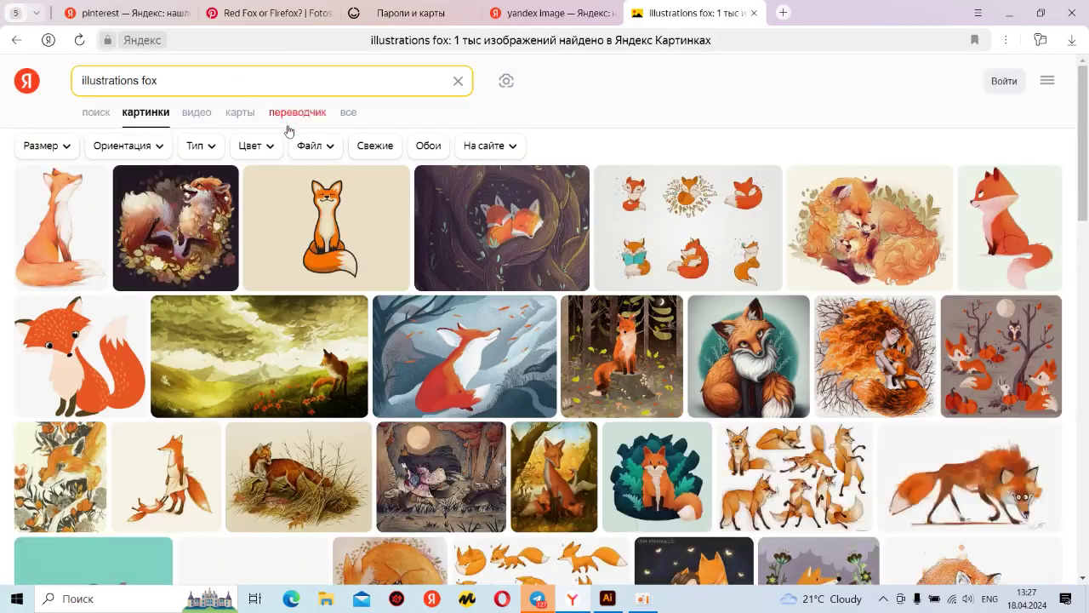
- Scroll the results, view the orange fox-face portrait full size, then close it
{"action": "scroll", "coordinate": [293, 187], "scroll_direction": "down", "scroll_amount": 3}
{"action": "scroll", "coordinate": [305, 235], "scroll_direction": "down", "scroll_amount": 1}
{"action": "scroll", "coordinate": [305, 235], "scroll_direction": "down", "scroll_amount": 5}
{"action": "scroll", "coordinate": [308, 240], "scroll_direction": "down", "scroll_amount": 5}
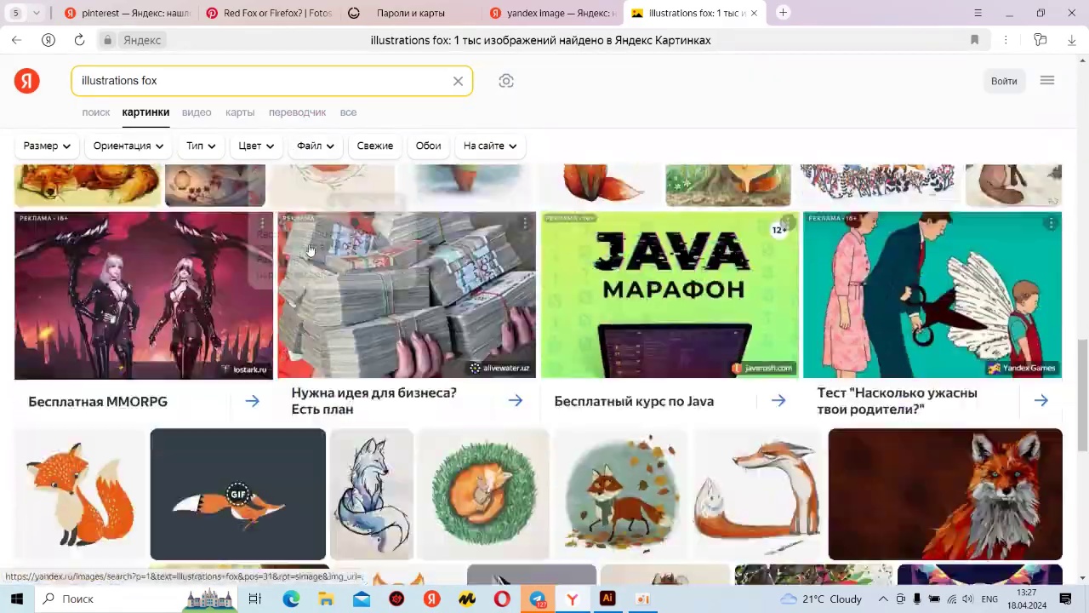
{"action": "scroll", "coordinate": [311, 245], "scroll_direction": "down", "scroll_amount": 5}
{"action": "scroll", "coordinate": [315, 250], "scroll_direction": "down", "scroll_amount": 5}
{"action": "scroll", "coordinate": [315, 251], "scroll_direction": "down", "scroll_amount": 5}
{"action": "scroll", "coordinate": [315, 251], "scroll_direction": "down", "scroll_amount": 5}
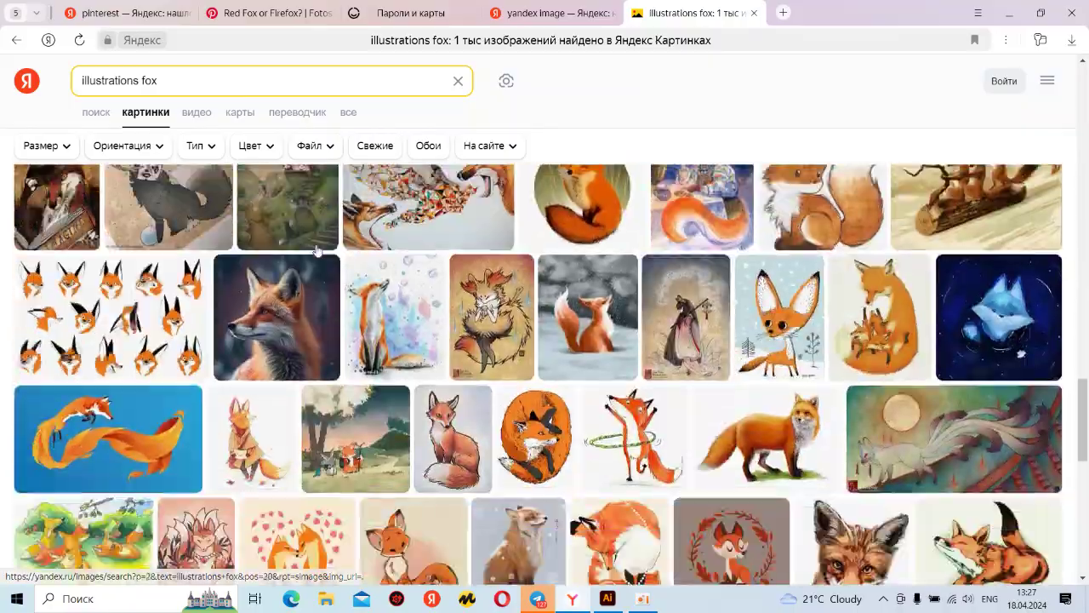
{"action": "scroll", "coordinate": [315, 250], "scroll_direction": "down", "scroll_amount": 5}
{"action": "scroll", "coordinate": [317, 248], "scroll_direction": "down", "scroll_amount": 5}
{"action": "scroll", "coordinate": [317, 248], "scroll_direction": "down", "scroll_amount": 5}
{"action": "scroll", "coordinate": [317, 249], "scroll_direction": "down", "scroll_amount": 5}
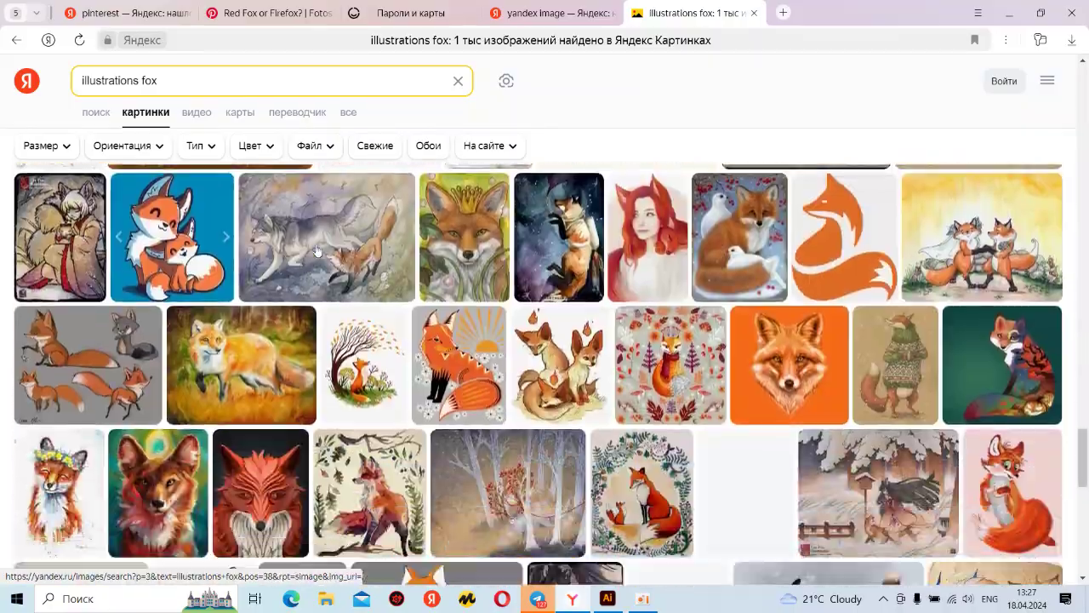
{"action": "scroll", "coordinate": [317, 250], "scroll_direction": "down", "scroll_amount": 5}
{"action": "scroll", "coordinate": [316, 250], "scroll_direction": "down", "scroll_amount": 5}
{"action": "scroll", "coordinate": [317, 250], "scroll_direction": "down", "scroll_amount": 2}
{"action": "scroll", "coordinate": [383, 306], "scroll_direction": "down", "scroll_amount": 2}
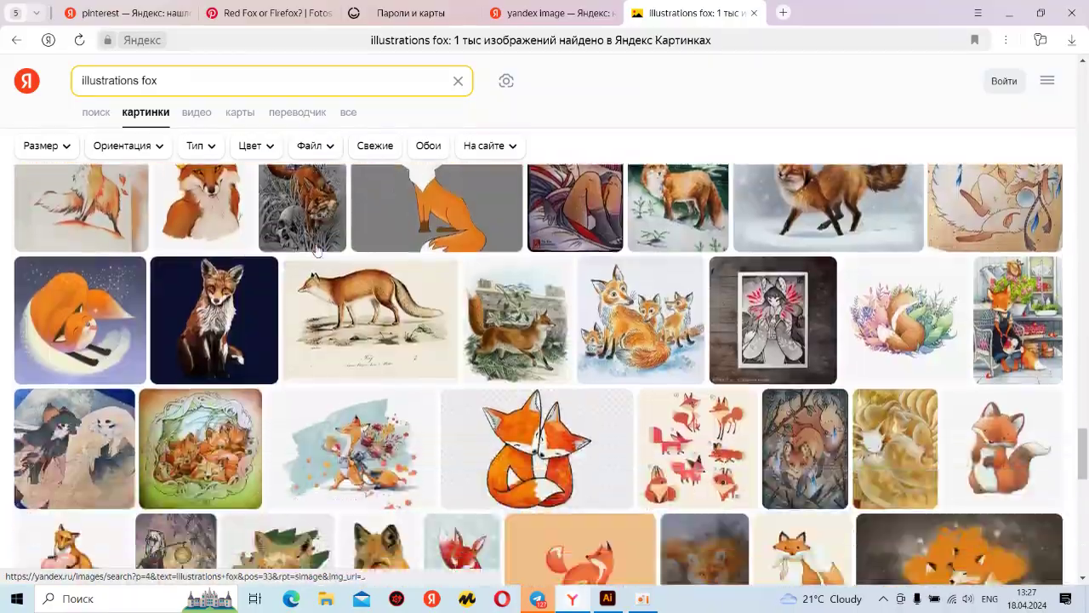
{"action": "scroll", "coordinate": [510, 409], "scroll_direction": "up", "scroll_amount": 4}
{"action": "scroll", "coordinate": [608, 487], "scroll_direction": "up", "scroll_amount": 3}
{"action": "scroll", "coordinate": [608, 486], "scroll_direction": "down", "scroll_amount": 2}
{"action": "left_click", "coordinate": [776, 408]}
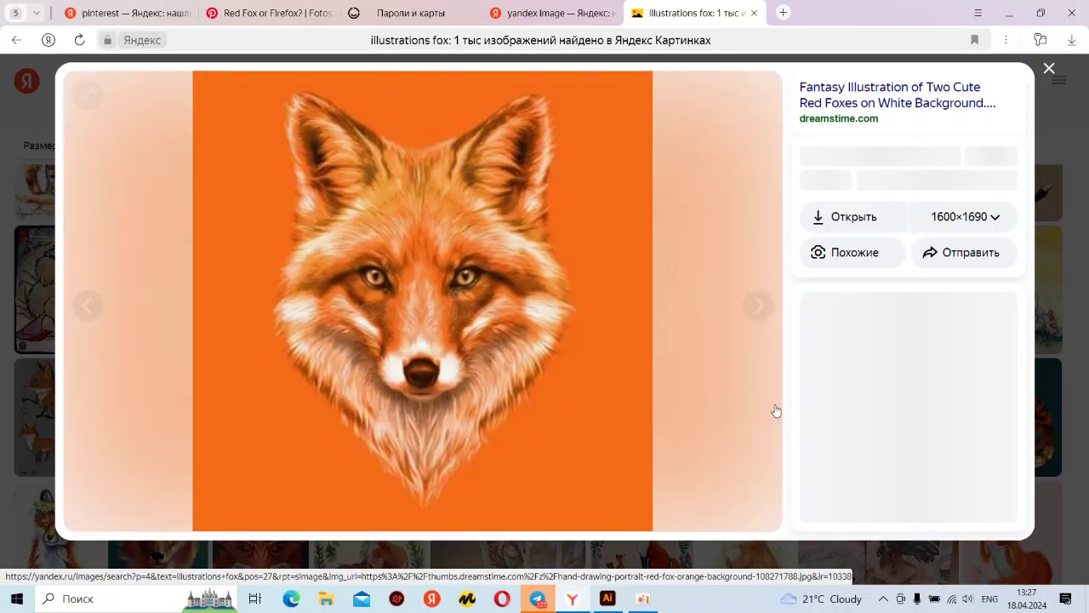
{"action": "scroll", "coordinate": [407, 350], "scroll_direction": "down", "scroll_amount": 4}
{"action": "scroll", "coordinate": [499, 280], "scroll_direction": "down", "scroll_amount": 3}
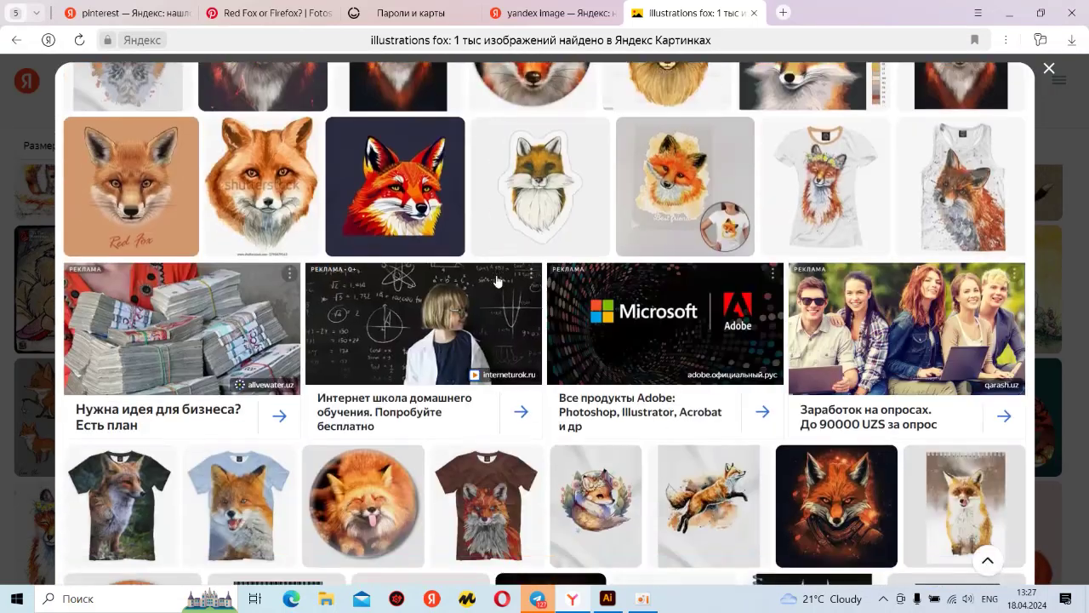
{"action": "scroll", "coordinate": [596, 213], "scroll_direction": "down", "scroll_amount": 4}
{"action": "left_click", "coordinate": [1048, 70]}
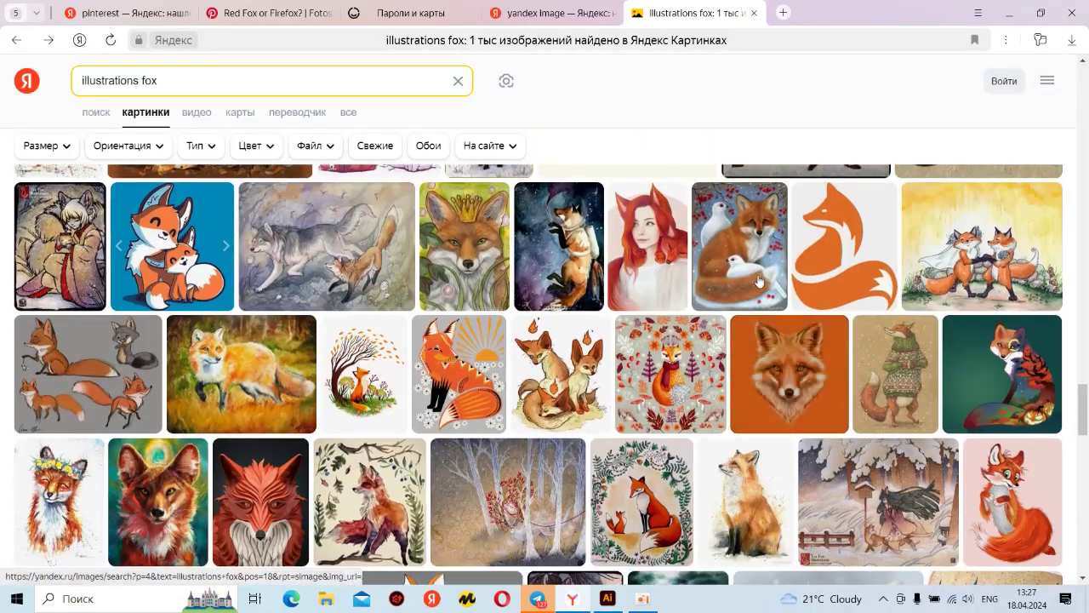
- Reopen the orange fox-face portrait, close it, and keep browsing the results
{"action": "mouse_move", "coordinate": [789, 373]}
{"action": "left_click", "coordinate": [796, 400]}
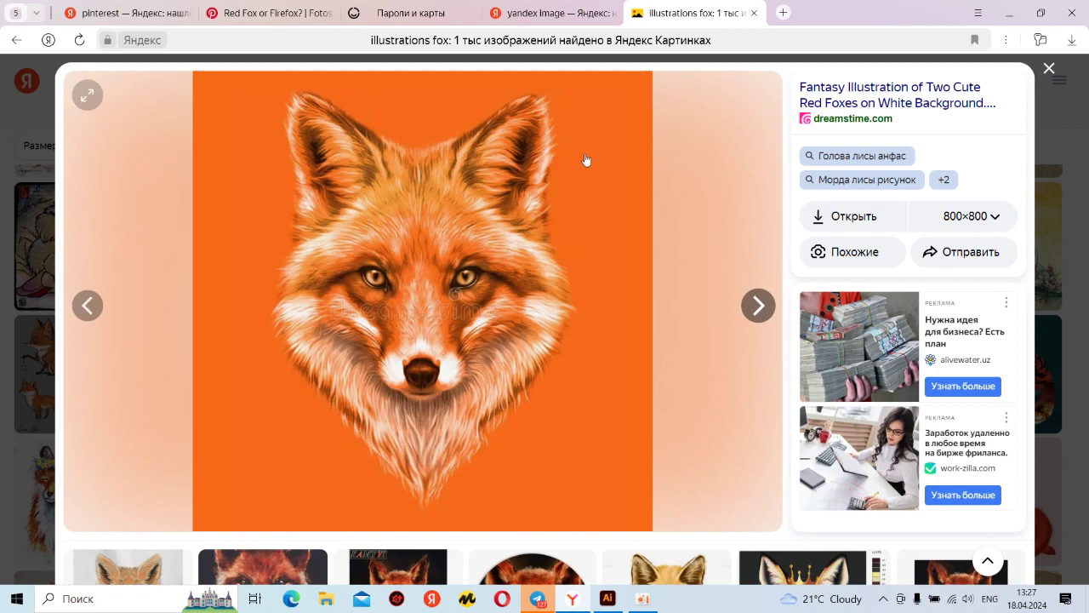
{"action": "scroll", "coordinate": [592, 212], "scroll_direction": "down", "scroll_amount": 2}
{"action": "scroll", "coordinate": [596, 272], "scroll_direction": "down", "scroll_amount": 3}
{"action": "scroll", "coordinate": [542, 319], "scroll_direction": "down", "scroll_amount": 3}
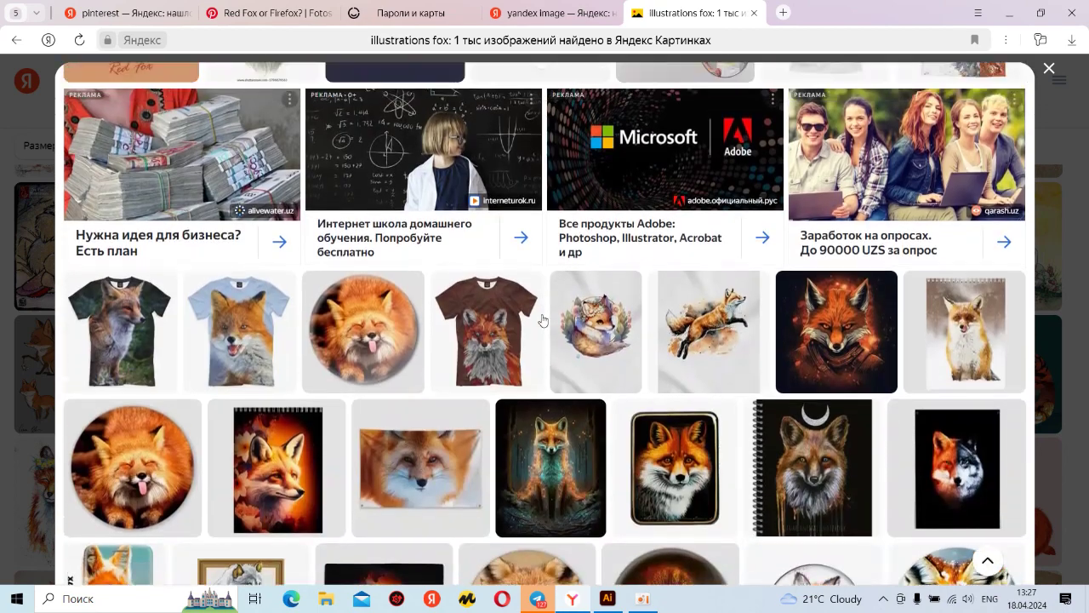
{"action": "scroll", "coordinate": [542, 319], "scroll_direction": "down", "scroll_amount": 2}
{"action": "scroll", "coordinate": [542, 319], "scroll_direction": "down", "scroll_amount": 3}
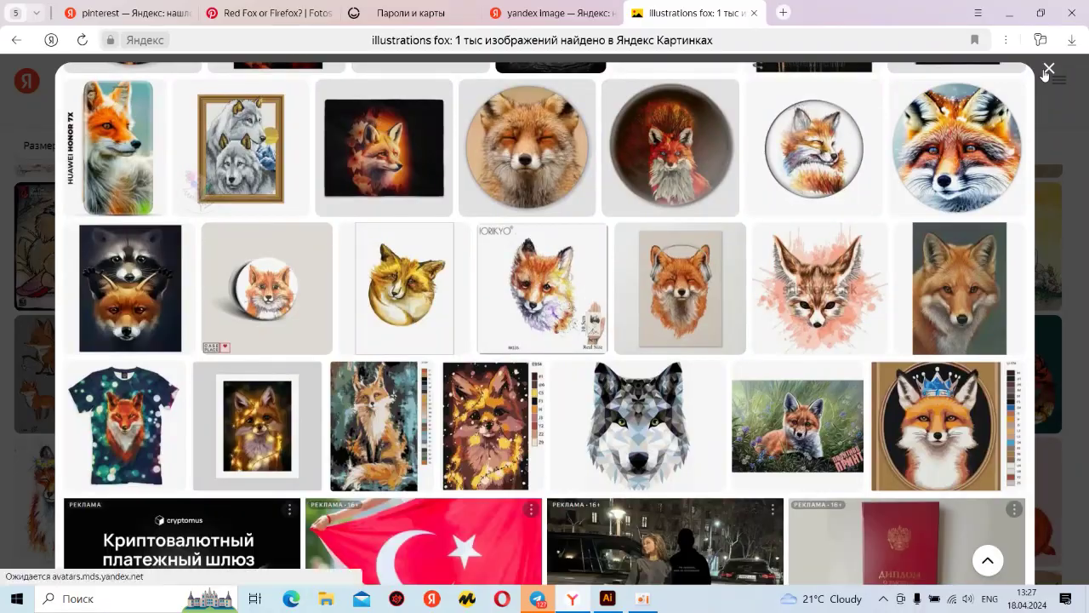
{"action": "left_click", "coordinate": [1049, 69]}
{"action": "scroll", "coordinate": [766, 256], "scroll_direction": "down", "scroll_amount": 3}
{"action": "scroll", "coordinate": [595, 357], "scroll_direction": "down", "scroll_amount": 3}
{"action": "scroll", "coordinate": [430, 438], "scroll_direction": "down", "scroll_amount": 3}
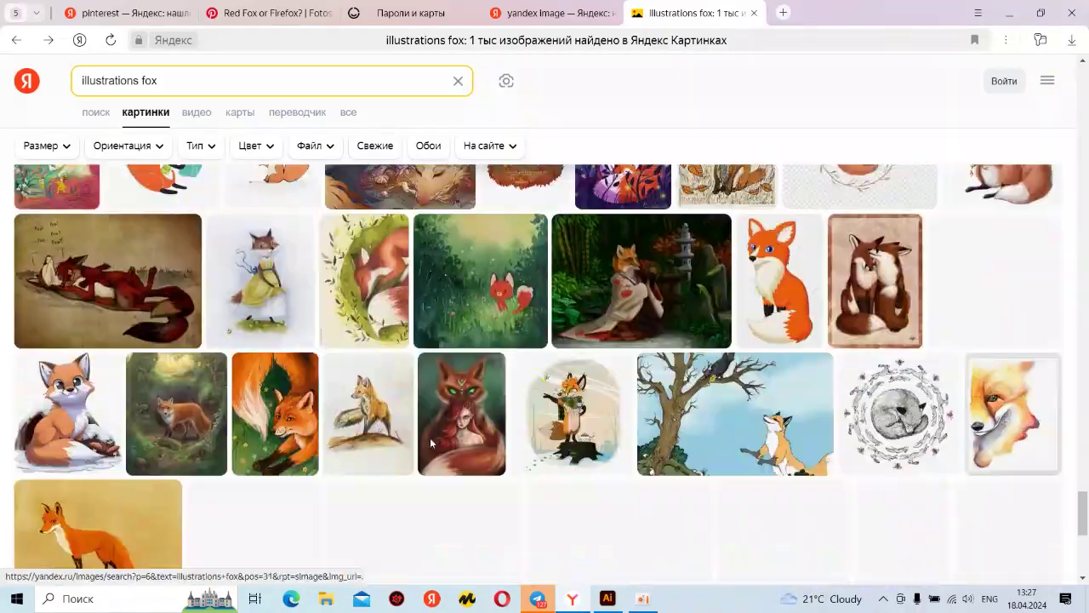
{"action": "scroll", "coordinate": [430, 438], "scroll_direction": "down", "scroll_amount": 3}
{"action": "scroll", "coordinate": [430, 438], "scroll_direction": "down", "scroll_amount": 3}
{"action": "scroll", "coordinate": [430, 437], "scroll_direction": "down", "scroll_amount": 3}
{"action": "scroll", "coordinate": [432, 443], "scroll_direction": "down", "scroll_amount": 3}
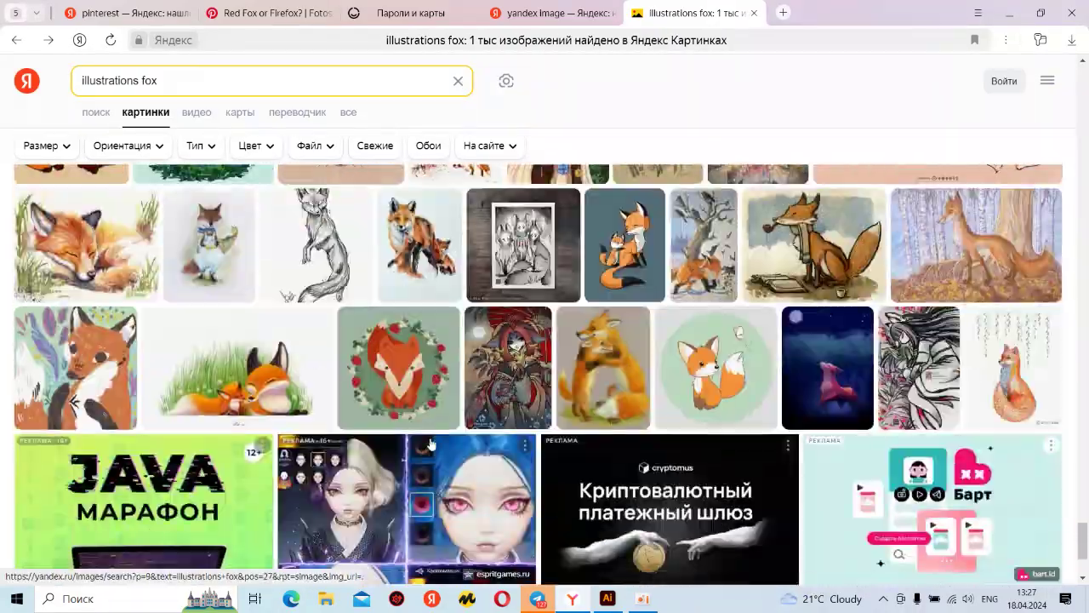
{"action": "scroll", "coordinate": [432, 443], "scroll_direction": "down", "scroll_amount": 3}
{"action": "scroll", "coordinate": [432, 443], "scroll_direction": "up", "scroll_amount": 4}
{"action": "scroll", "coordinate": [383, 298], "scroll_direction": "up", "scroll_amount": 5}
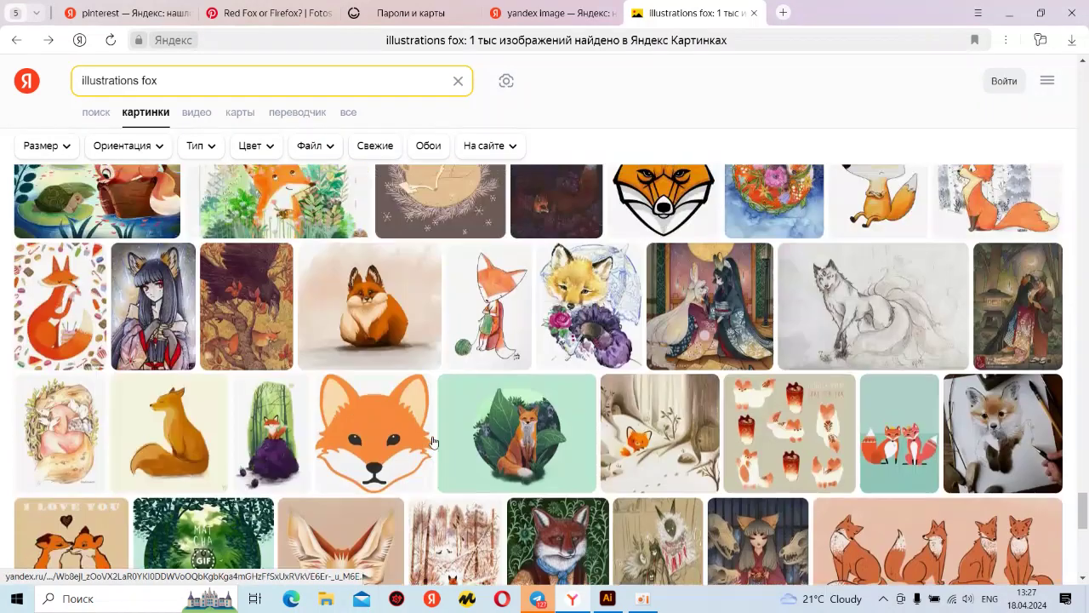
{"action": "left_click", "coordinate": [280, 79]}
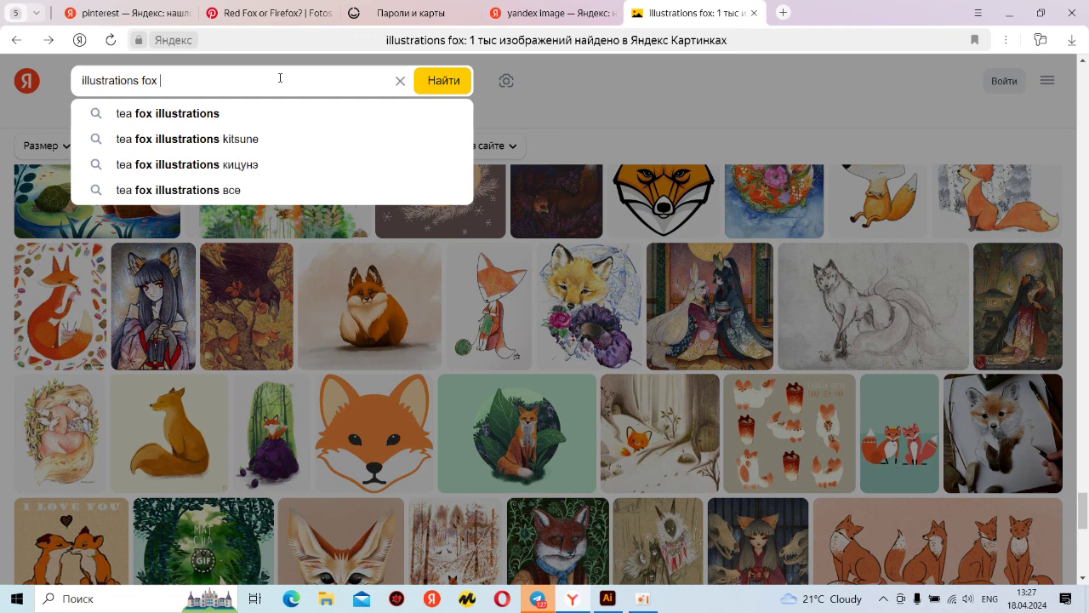
- Refine the search to 'illustrations fox tringle' and inspect the faceted orange-and-grey fox illustration
{"action": "type", "text": "t"}
{"action": "type", "text": "ri"}
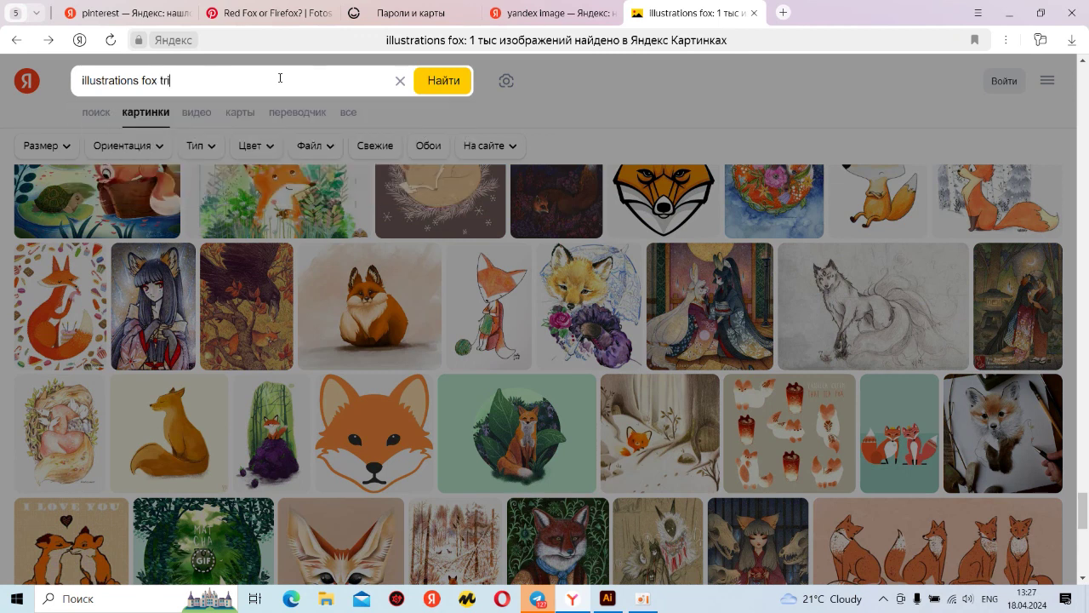
{"action": "type", "text": "ngle"}
{"action": "key", "text": "Return"}
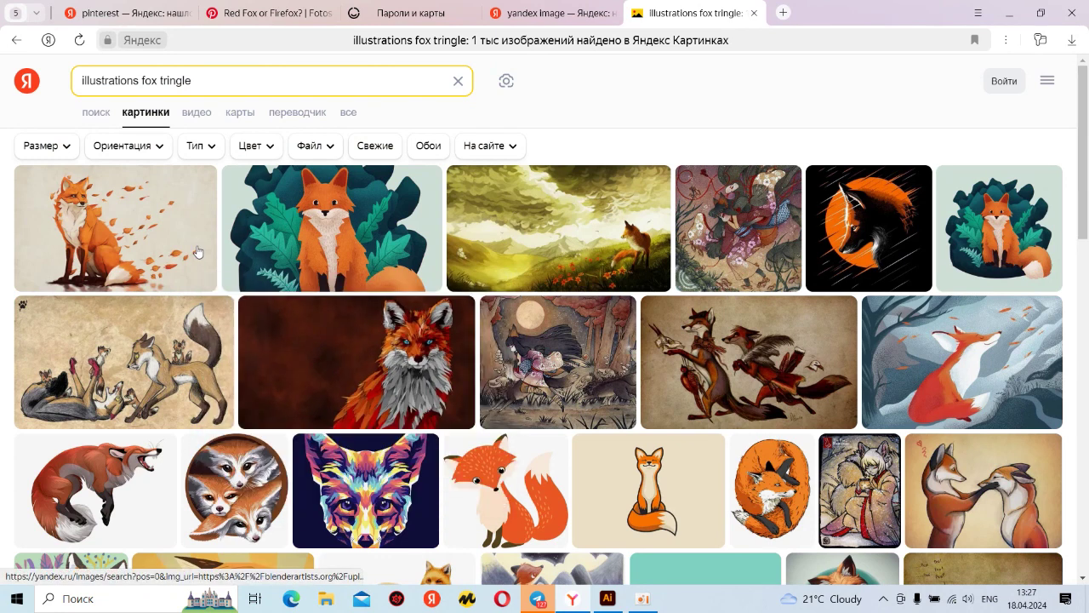
{"action": "left_click", "coordinate": [407, 349]}
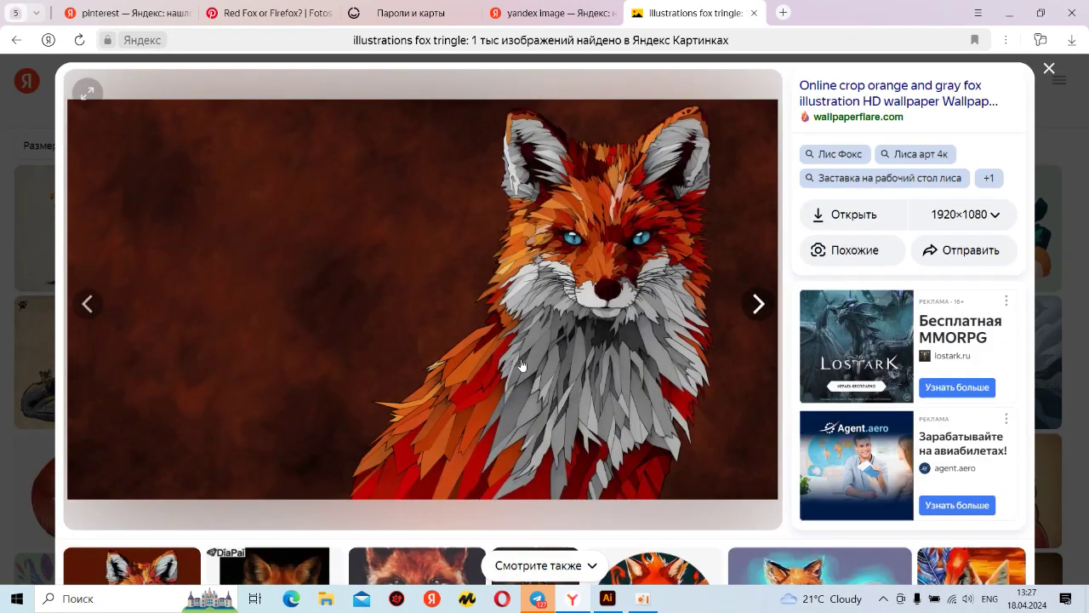
{"action": "scroll", "coordinate": [520, 365], "scroll_direction": "down", "scroll_amount": 3}
{"action": "scroll", "coordinate": [168, 379], "scroll_direction": "down", "scroll_amount": 2}
{"action": "scroll", "coordinate": [213, 366], "scroll_direction": "down", "scroll_amount": 3}
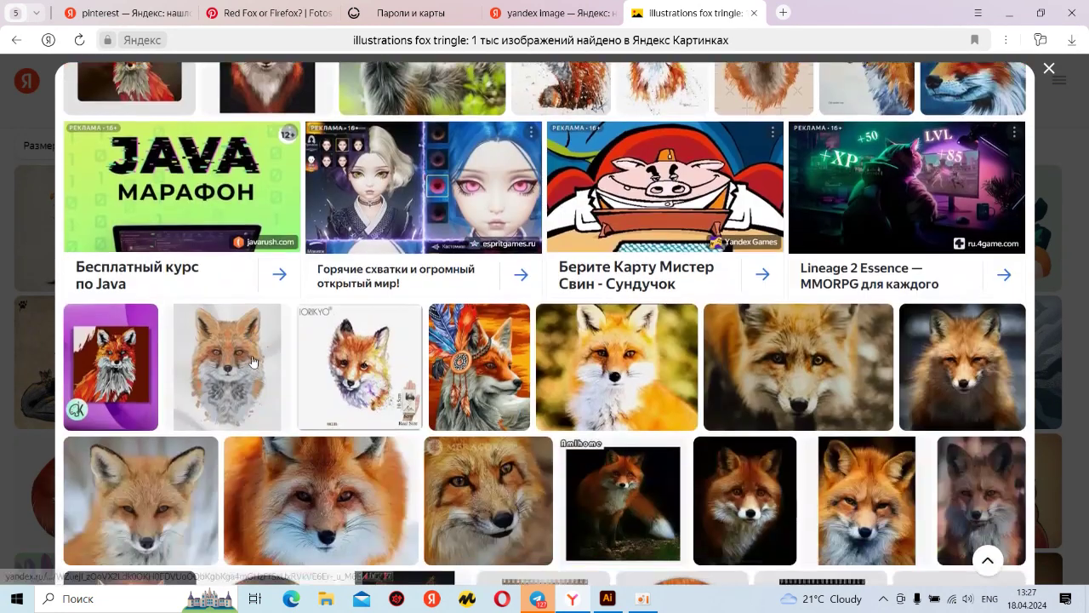
{"action": "scroll", "coordinate": [260, 360], "scroll_direction": "down", "scroll_amount": 3}
{"action": "scroll", "coordinate": [458, 393], "scroll_direction": "down", "scroll_amount": 3}
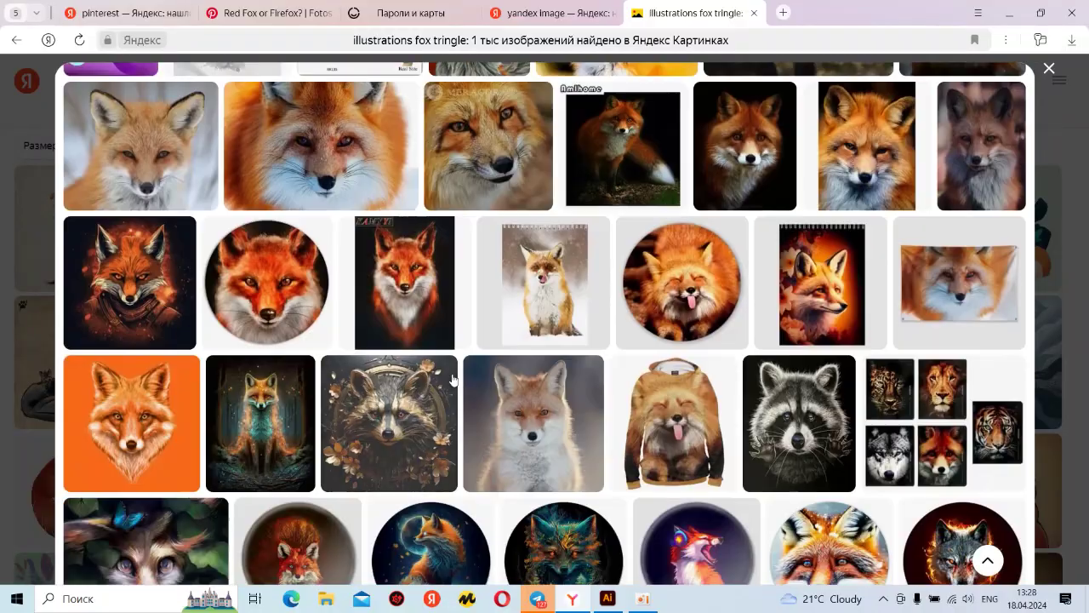
{"action": "scroll", "coordinate": [456, 387], "scroll_direction": "down", "scroll_amount": 3}
{"action": "scroll", "coordinate": [454, 381], "scroll_direction": "down", "scroll_amount": 3}
{"action": "scroll", "coordinate": [452, 375], "scroll_direction": "down", "scroll_amount": 3}
{"action": "scroll", "coordinate": [452, 376], "scroll_direction": "down", "scroll_amount": 2}
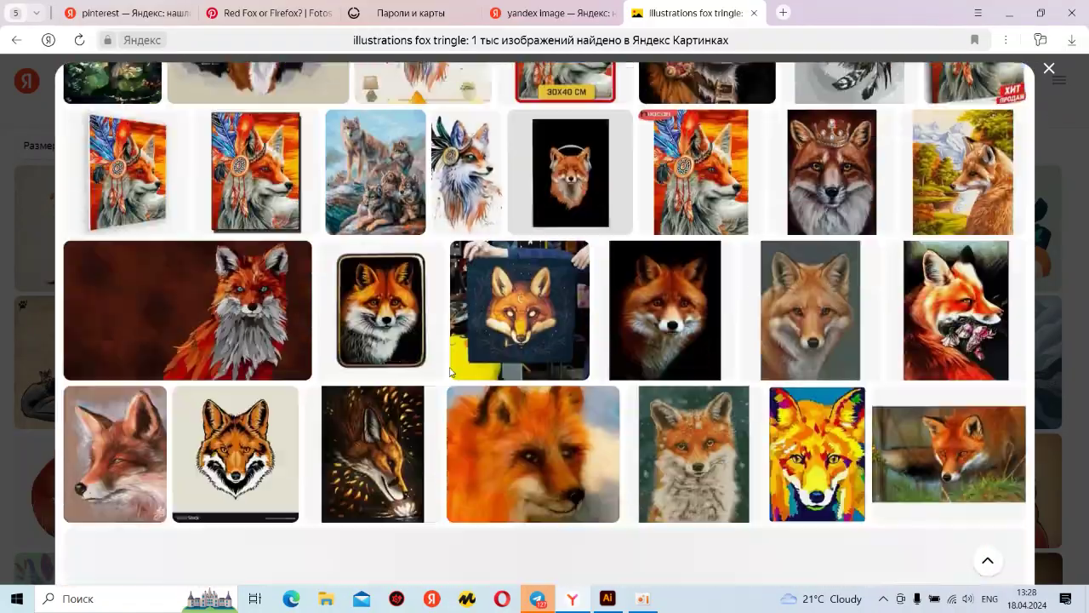
{"action": "scroll", "coordinate": [450, 373], "scroll_direction": "down", "scroll_amount": 3}
{"action": "scroll", "coordinate": [450, 370], "scroll_direction": "down", "scroll_amount": 3}
{"action": "scroll", "coordinate": [449, 370], "scroll_direction": "down", "scroll_amount": 3}
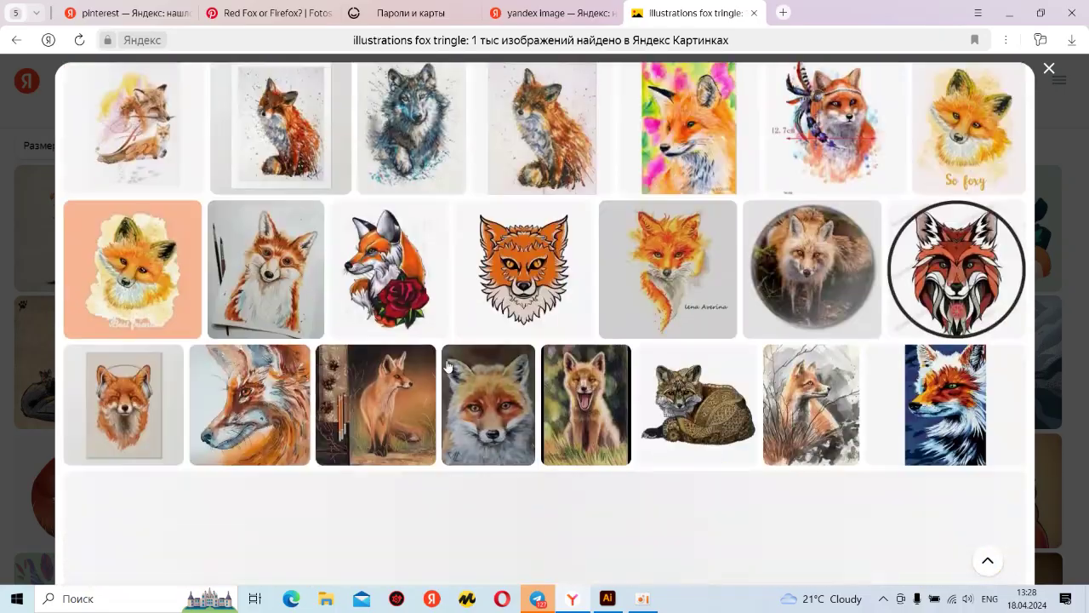
{"action": "scroll", "coordinate": [449, 370], "scroll_direction": "down", "scroll_amount": 1}
{"action": "scroll", "coordinate": [449, 371], "scroll_direction": "down", "scroll_amount": 3}
{"action": "left_click", "coordinate": [1050, 68]}
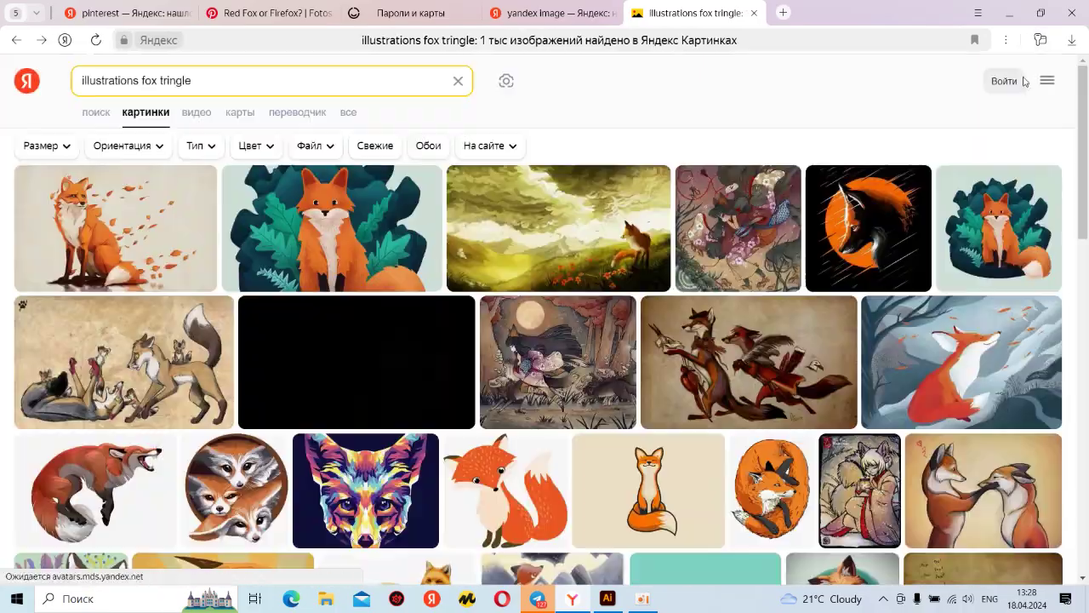
- Browse down to view the orange low-poly fox logo and the orange '-FOX-' logo
{"action": "scroll", "coordinate": [678, 329], "scroll_direction": "down", "scroll_amount": 3}
{"action": "scroll", "coordinate": [616, 311], "scroll_direction": "down", "scroll_amount": 3}
{"action": "scroll", "coordinate": [656, 326], "scroll_direction": "down", "scroll_amount": 3}
{"action": "scroll", "coordinate": [656, 326], "scroll_direction": "down", "scroll_amount": 3}
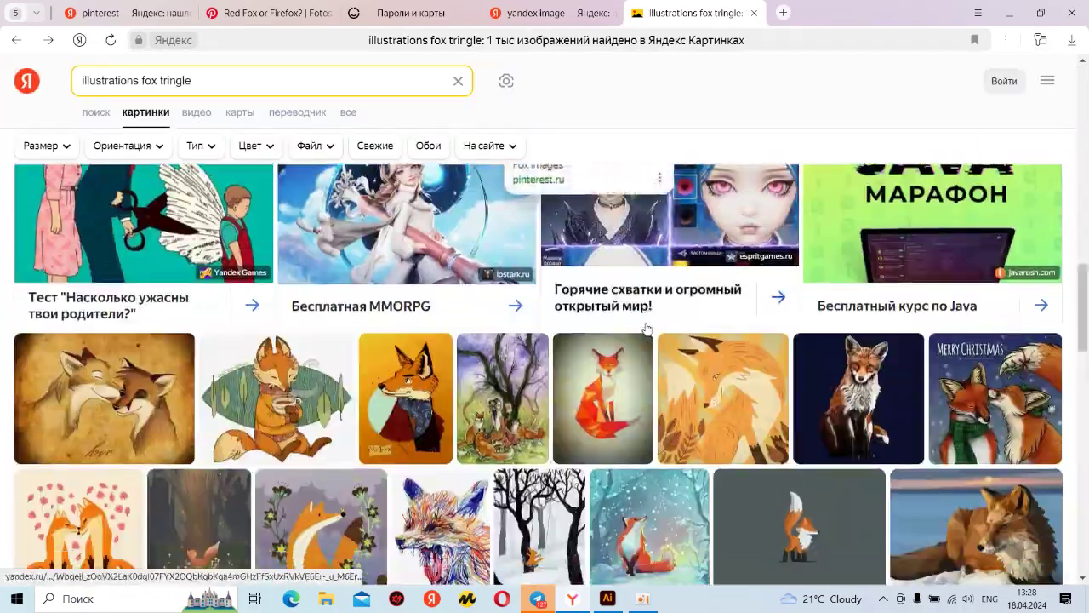
{"action": "scroll", "coordinate": [647, 328], "scroll_direction": "down", "scroll_amount": 3}
{"action": "scroll", "coordinate": [638, 330], "scroll_direction": "down", "scroll_amount": 3}
{"action": "scroll", "coordinate": [624, 331], "scroll_direction": "down", "scroll_amount": 3}
{"action": "scroll", "coordinate": [623, 332], "scroll_direction": "down", "scroll_amount": 3}
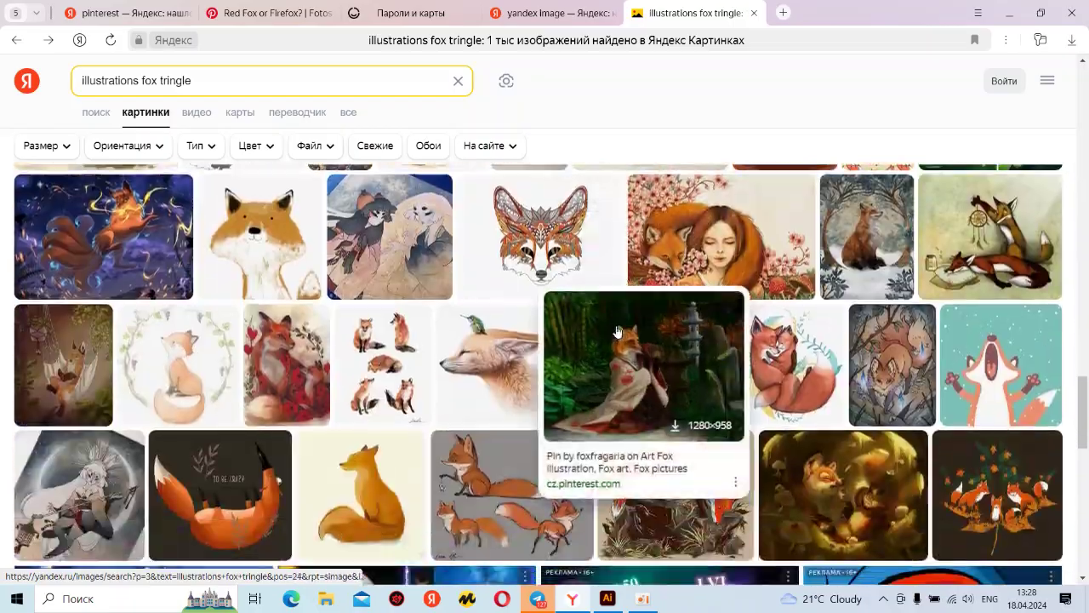
{"action": "scroll", "coordinate": [638, 328], "scroll_direction": "down", "scroll_amount": 3}
{"action": "scroll", "coordinate": [608, 329], "scroll_direction": "down", "scroll_amount": 3}
{"action": "scroll", "coordinate": [605, 332], "scroll_direction": "down", "scroll_amount": 3}
{"action": "scroll", "coordinate": [606, 332], "scroll_direction": "down", "scroll_amount": 3}
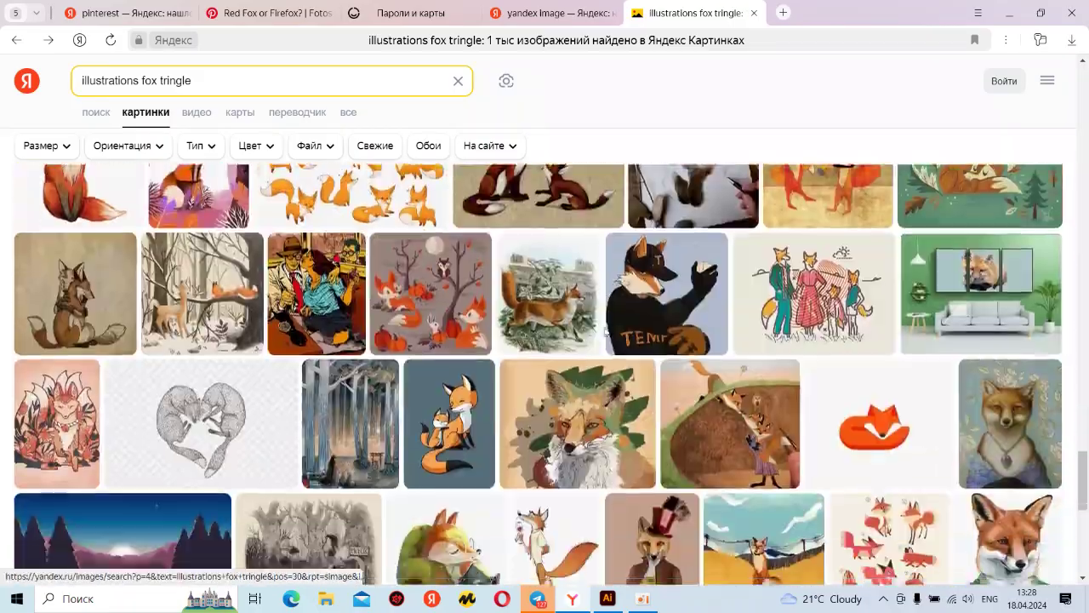
{"action": "scroll", "coordinate": [602, 333], "scroll_direction": "down", "scroll_amount": 3}
{"action": "scroll", "coordinate": [601, 335], "scroll_direction": "down", "scroll_amount": 3}
{"action": "scroll", "coordinate": [601, 334], "scroll_direction": "down", "scroll_amount": 3}
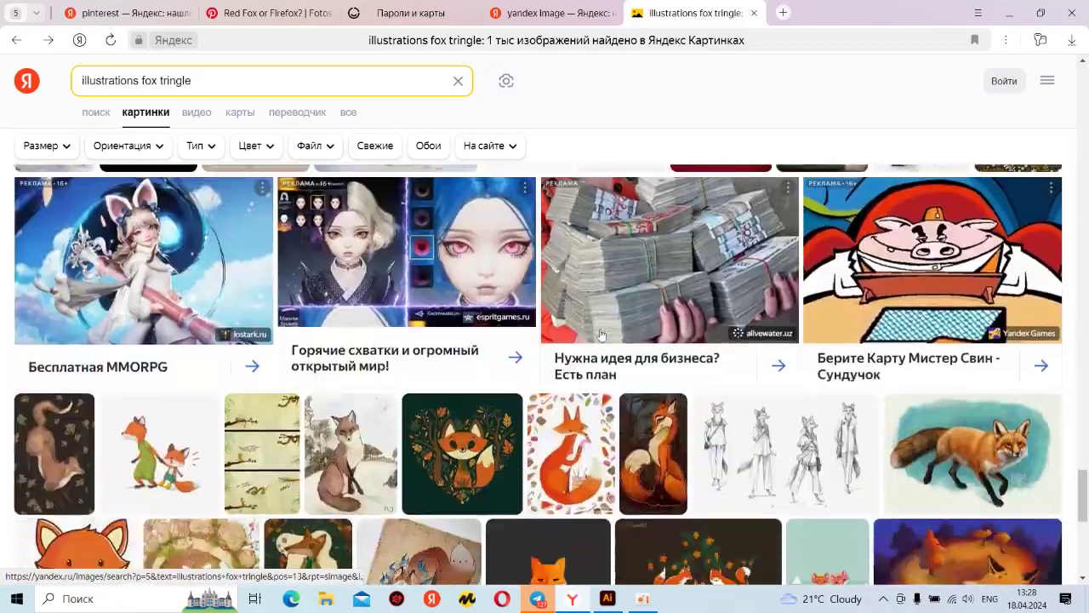
{"action": "scroll", "coordinate": [601, 333], "scroll_direction": "down", "scroll_amount": 3}
{"action": "left_click", "coordinate": [575, 343]}
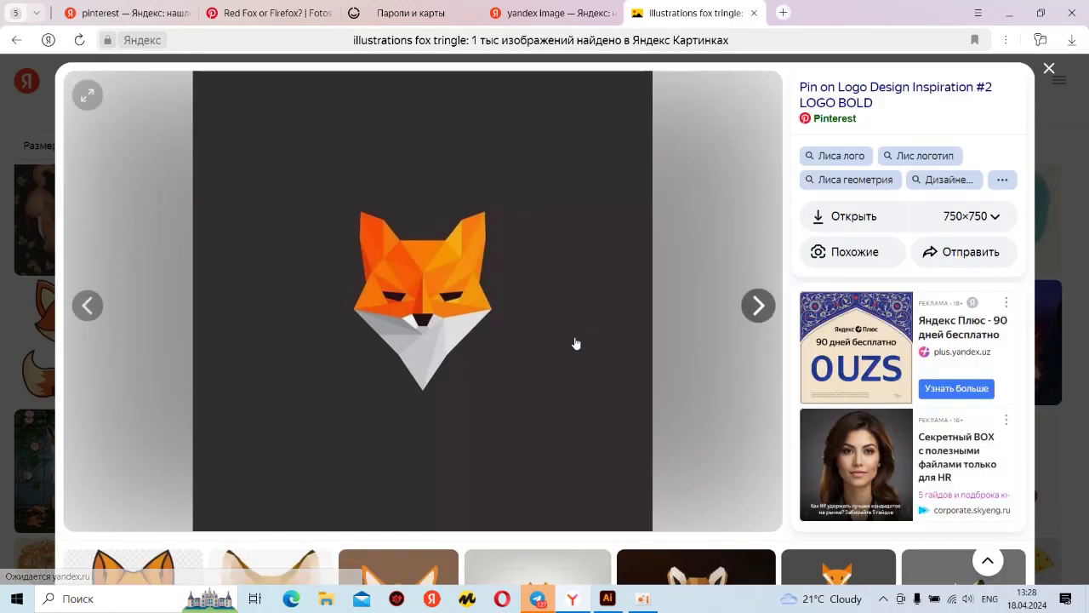
{"action": "scroll", "coordinate": [476, 312], "scroll_direction": "down", "scroll_amount": 3}
{"action": "scroll", "coordinate": [476, 309], "scroll_direction": "up", "scroll_amount": 1}
{"action": "scroll", "coordinate": [475, 308], "scroll_direction": "down", "scroll_amount": 2}
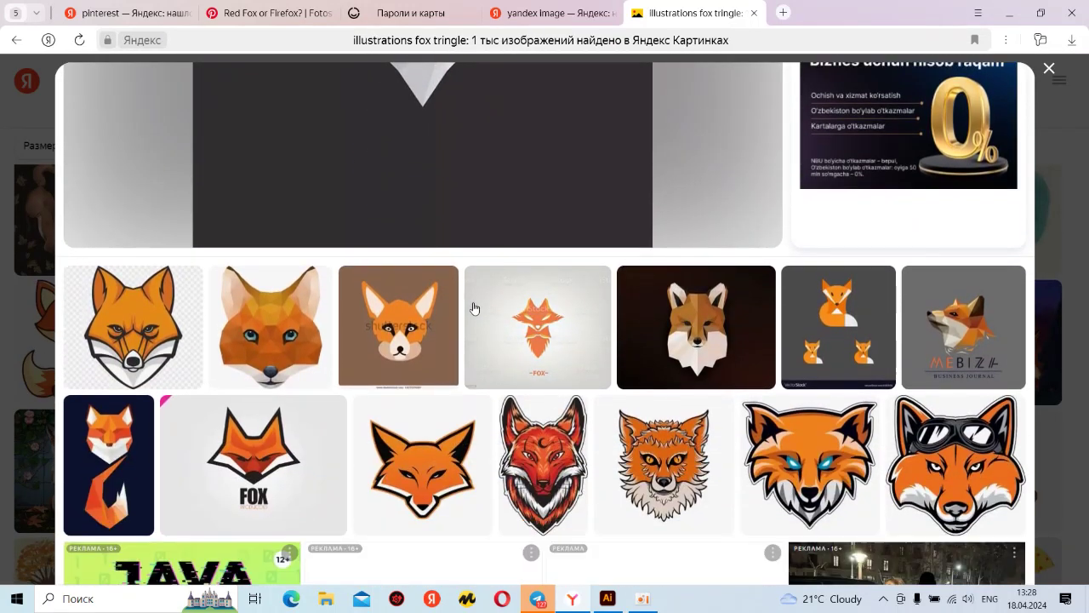
{"action": "scroll", "coordinate": [470, 306], "scroll_direction": "up", "scroll_amount": 4}
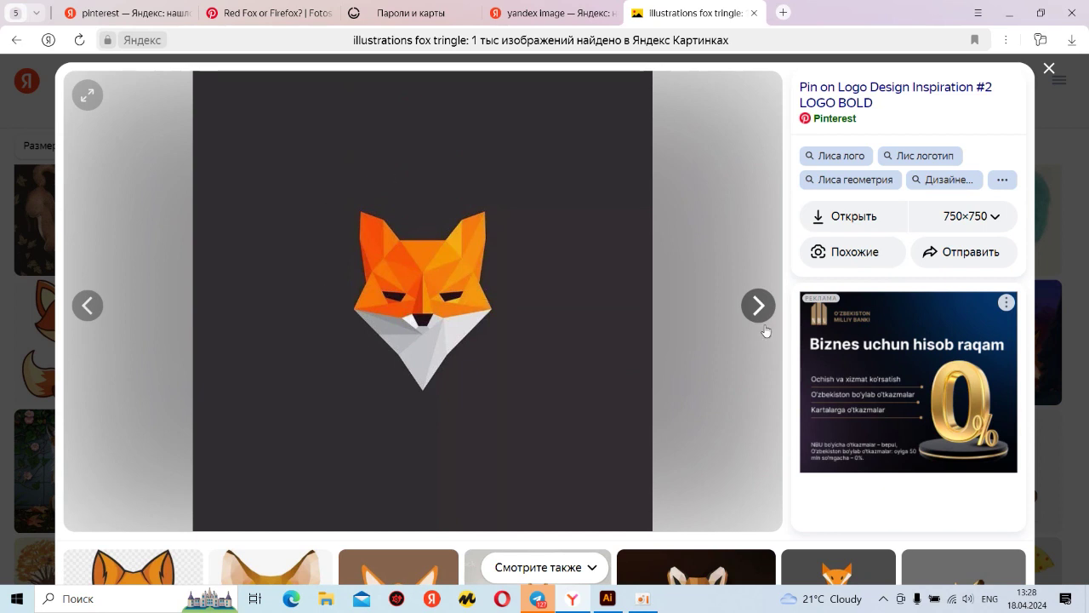
{"action": "scroll", "coordinate": [466, 415], "scroll_direction": "down", "scroll_amount": 3}
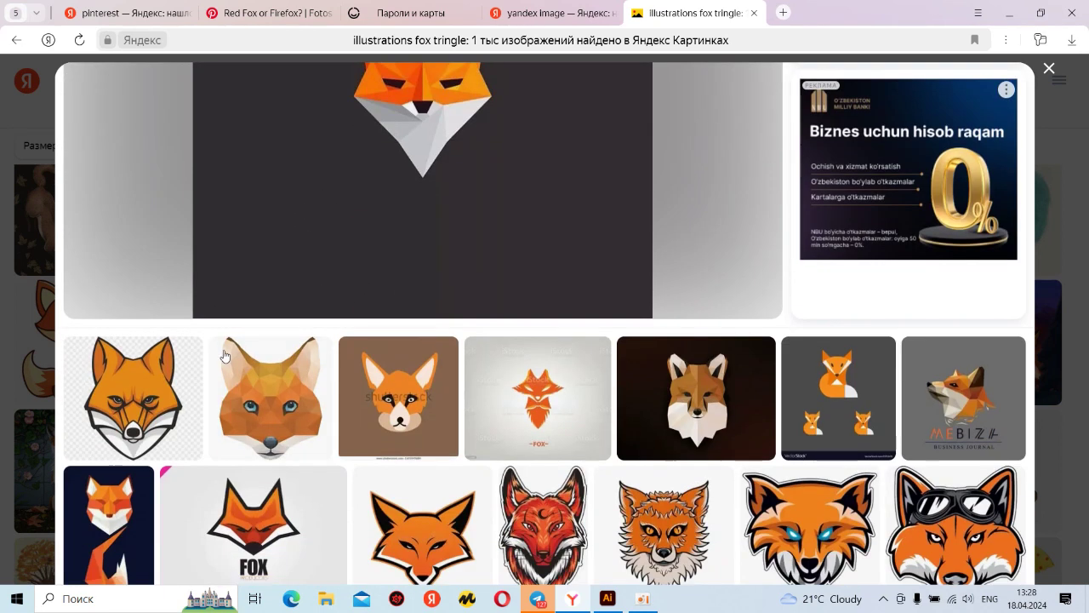
{"action": "scroll", "coordinate": [219, 349], "scroll_direction": "down", "scroll_amount": 2}
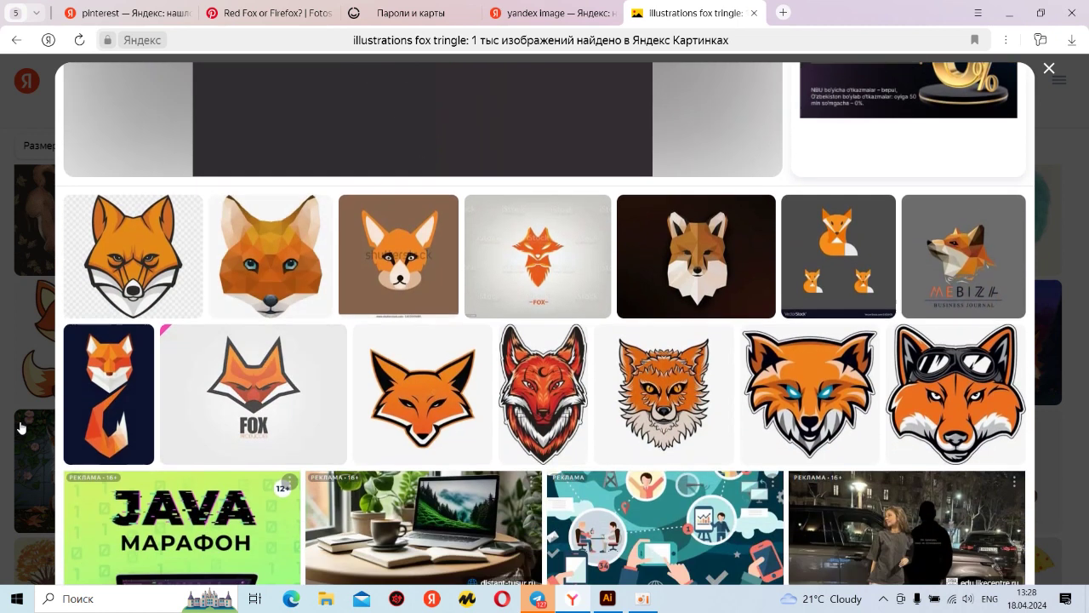
{"action": "left_click", "coordinate": [569, 277]}
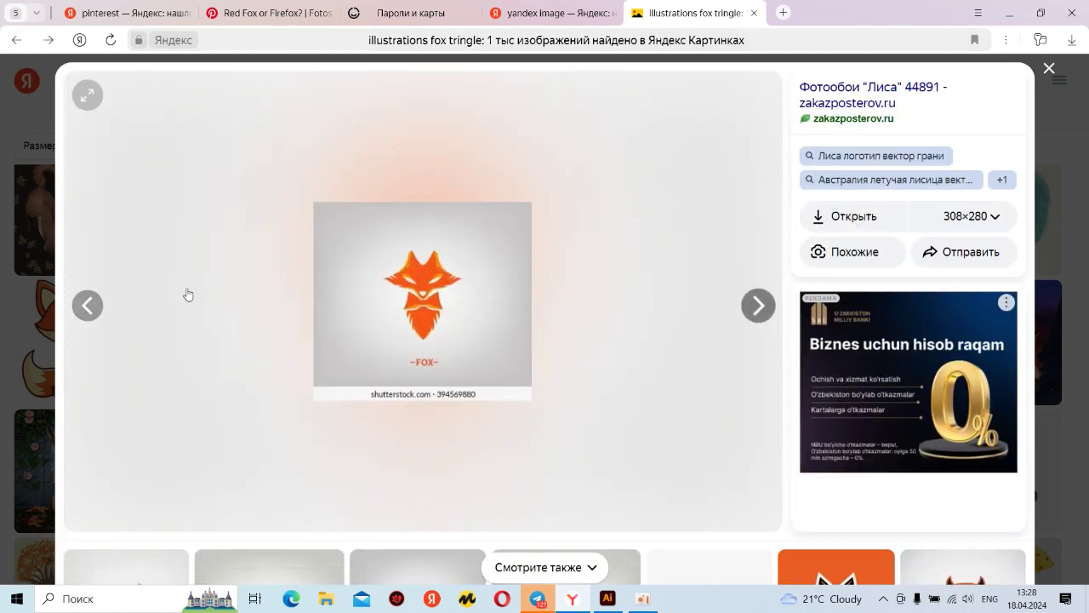
{"action": "left_click", "coordinate": [14, 41]}
- Open the fox logo on the black tile and scroll to its similar fox-head designs
{"action": "scroll", "coordinate": [548, 340], "scroll_direction": "down", "scroll_amount": 1}
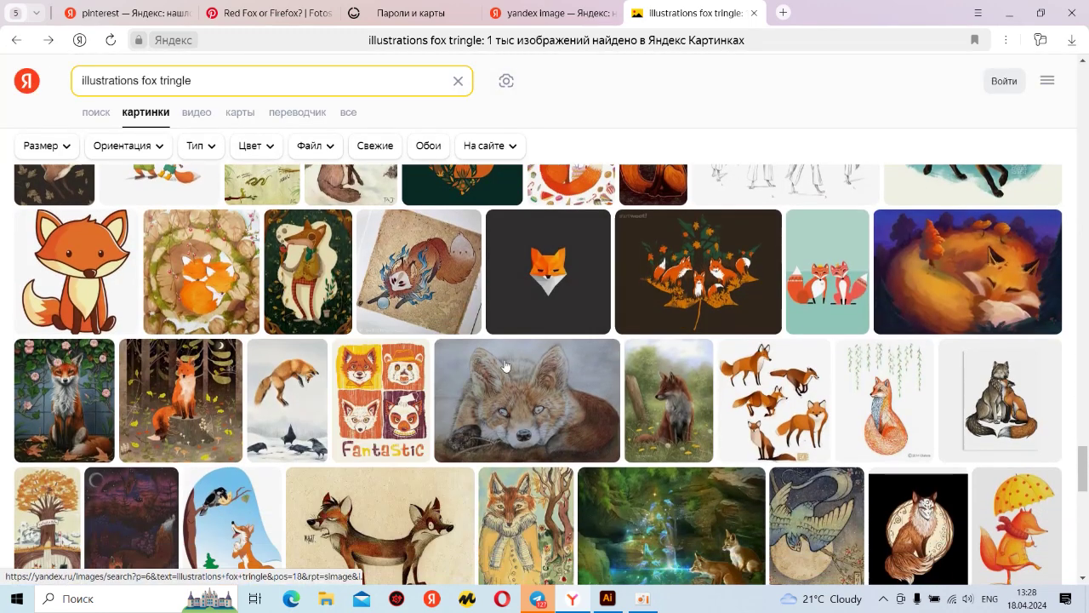
{"action": "left_click", "coordinate": [547, 272]}
{"action": "scroll", "coordinate": [452, 415], "scroll_direction": "down", "scroll_amount": 5}
{"action": "scroll", "coordinate": [452, 415], "scroll_direction": "down", "scroll_amount": 2}
{"action": "scroll", "coordinate": [452, 414], "scroll_direction": "down", "scroll_amount": 3}
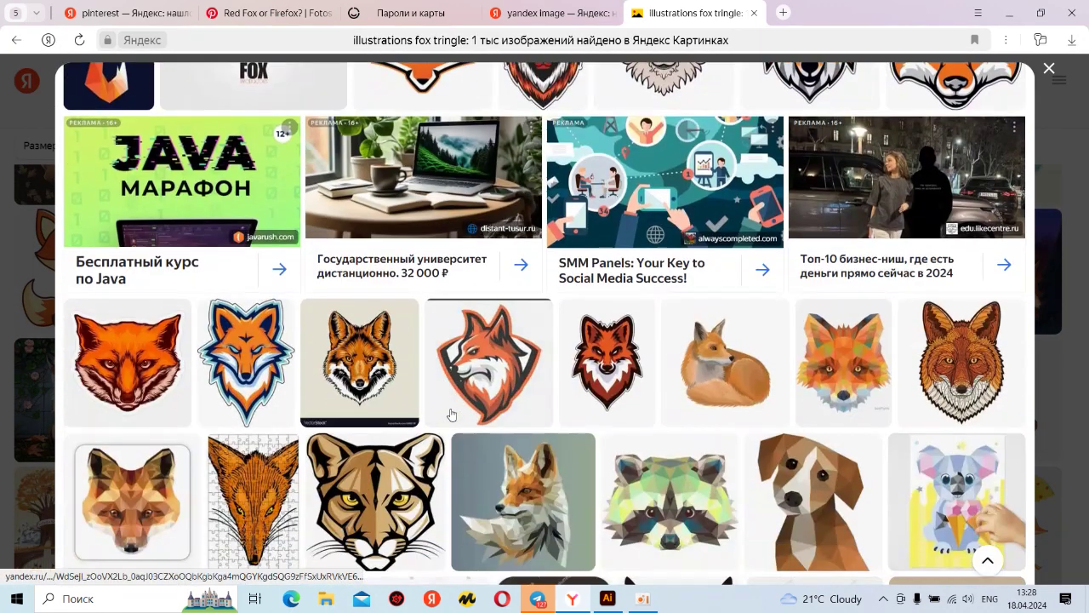
{"action": "scroll", "coordinate": [452, 415], "scroll_direction": "down", "scroll_amount": 2}
{"action": "scroll", "coordinate": [452, 415], "scroll_direction": "down", "scroll_amount": 3}
{"action": "scroll", "coordinate": [451, 414], "scroll_direction": "down", "scroll_amount": 1}
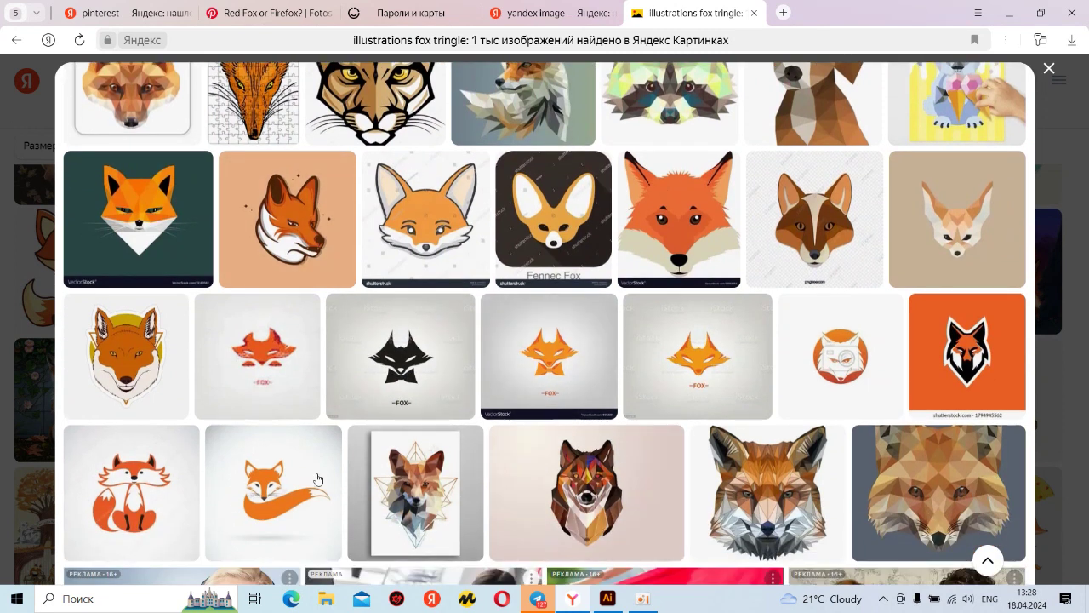
- Open the low-poly fox head image and scroll through its similar images
{"action": "left_click", "coordinate": [963, 489]}
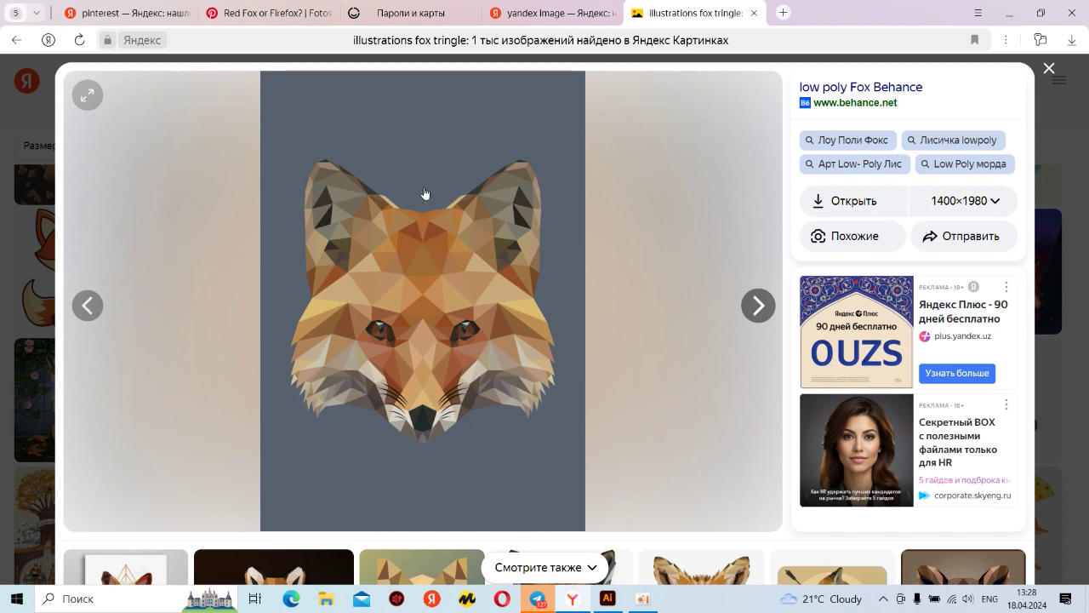
{"action": "scroll", "coordinate": [416, 389], "scroll_direction": "down", "scroll_amount": 4}
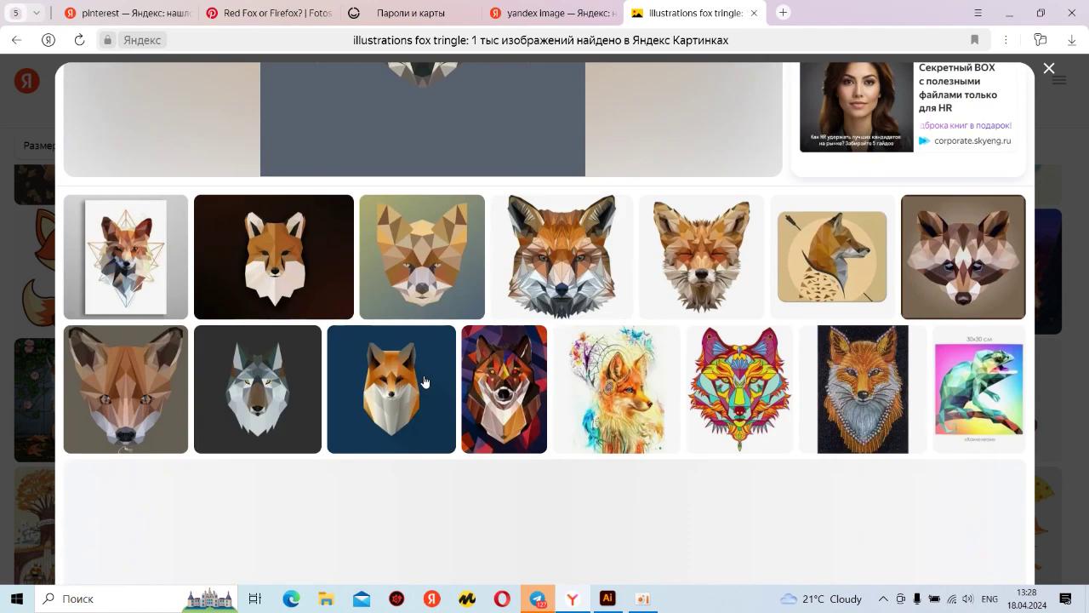
{"action": "scroll", "coordinate": [595, 375], "scroll_direction": "up", "scroll_amount": 2}
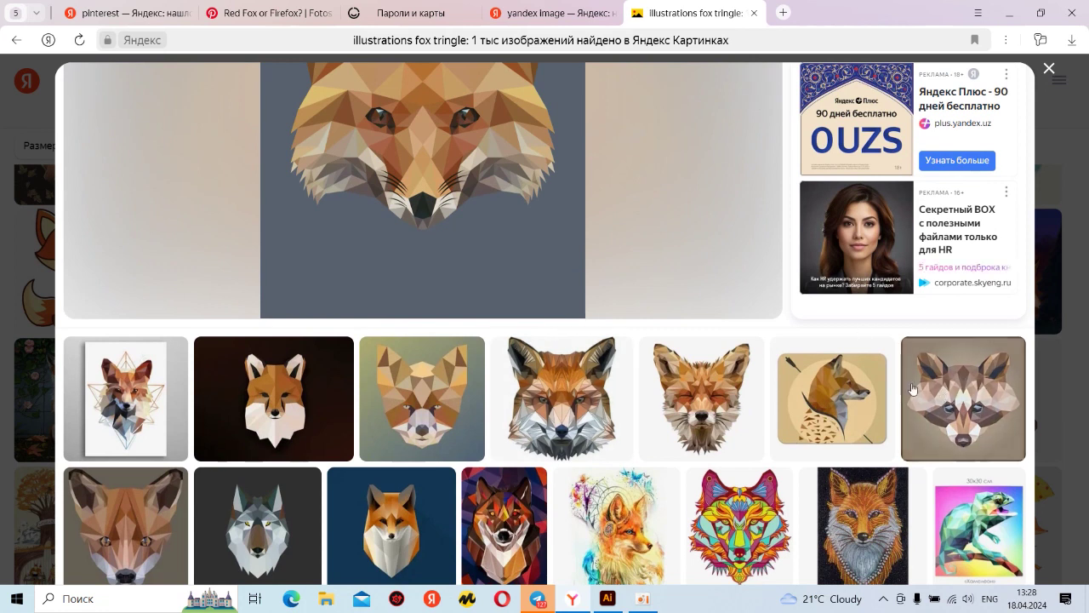
{"action": "scroll", "coordinate": [323, 263], "scroll_direction": "up", "scroll_amount": 3}
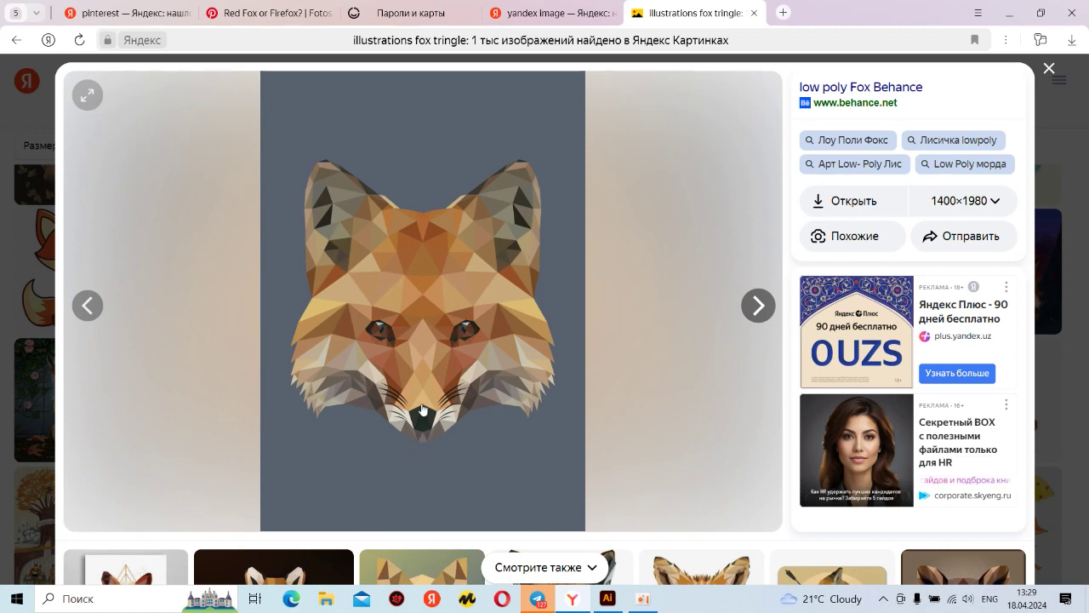
{"action": "scroll", "coordinate": [423, 409], "scroll_direction": "down", "scroll_amount": 5}
{"action": "scroll", "coordinate": [426, 404], "scroll_direction": "down", "scroll_amount": 3}
{"action": "scroll", "coordinate": [430, 400], "scroll_direction": "down", "scroll_amount": 3}
{"action": "scroll", "coordinate": [435, 394], "scroll_direction": "down", "scroll_amount": 3}
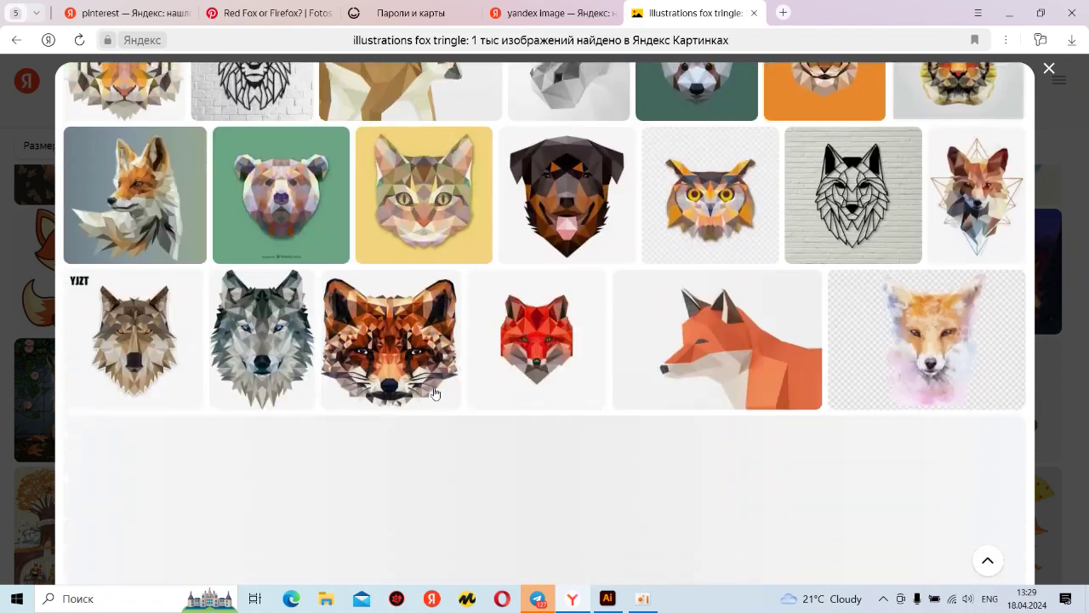
{"action": "scroll", "coordinate": [434, 387], "scroll_direction": "down", "scroll_amount": 3}
{"action": "scroll", "coordinate": [436, 383], "scroll_direction": "up", "scroll_amount": 3}
{"action": "scroll", "coordinate": [383, 391], "scroll_direction": "up", "scroll_amount": 5}
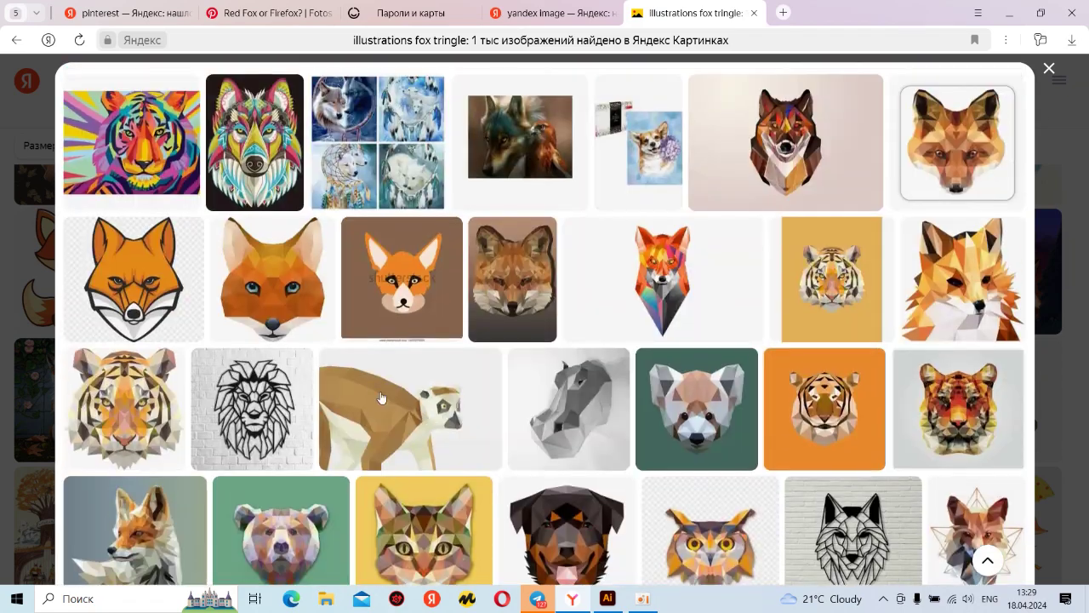
- View the geometric lion head reference, then close its preview
{"action": "left_click", "coordinate": [251, 406]}
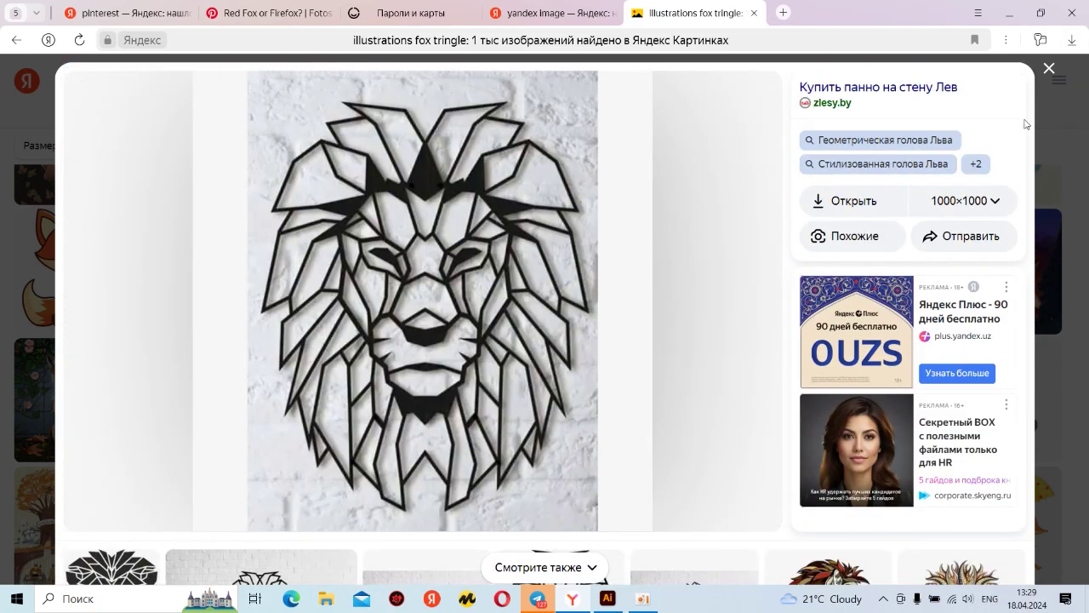
{"action": "scroll", "coordinate": [532, 330], "scroll_direction": "down", "scroll_amount": 3}
{"action": "scroll", "coordinate": [532, 330], "scroll_direction": "down", "scroll_amount": 3}
{"action": "scroll", "coordinate": [544, 315], "scroll_direction": "up", "scroll_amount": 4}
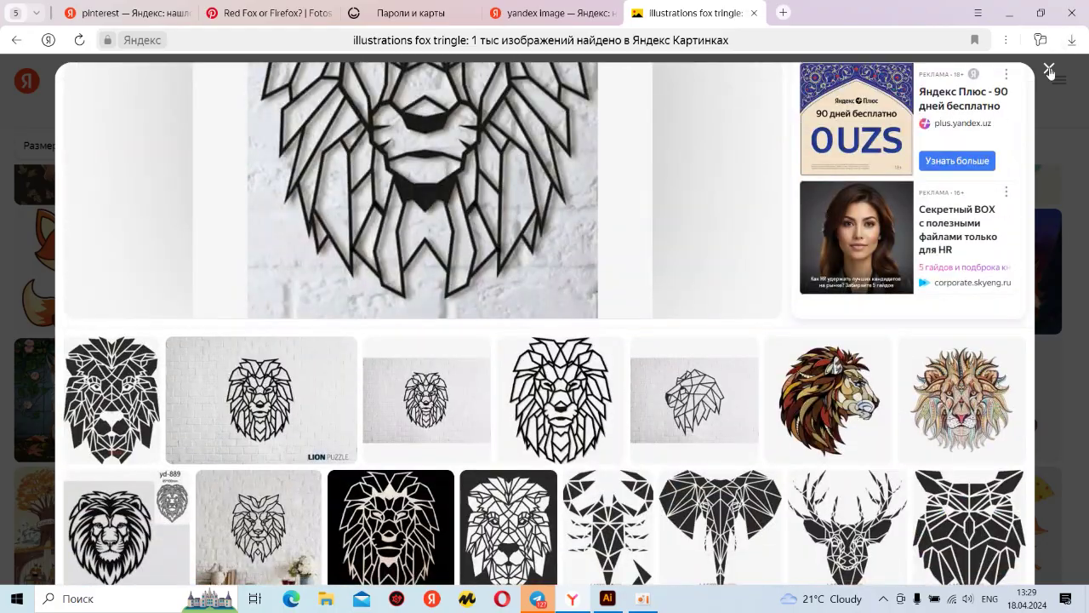
{"action": "left_click", "coordinate": [1049, 70]}
- Scroll down the fox illustration results past the painted and cartoon foxes
{"action": "scroll", "coordinate": [686, 404], "scroll_direction": "down", "scroll_amount": 5}
{"action": "scroll", "coordinate": [686, 403], "scroll_direction": "down", "scroll_amount": 3}
{"action": "scroll", "coordinate": [686, 404], "scroll_direction": "down", "scroll_amount": 2}
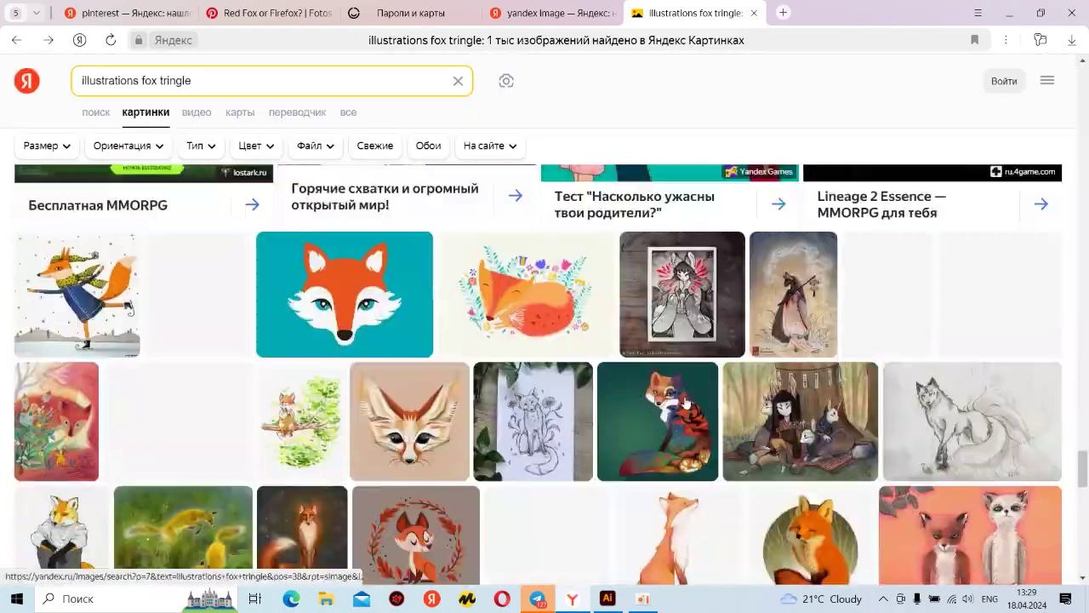
{"action": "scroll", "coordinate": [686, 403], "scroll_direction": "down", "scroll_amount": 2}
{"action": "scroll", "coordinate": [647, 426], "scroll_direction": "down", "scroll_amount": 3}
{"action": "scroll", "coordinate": [528, 477], "scroll_direction": "down", "scroll_amount": 3}
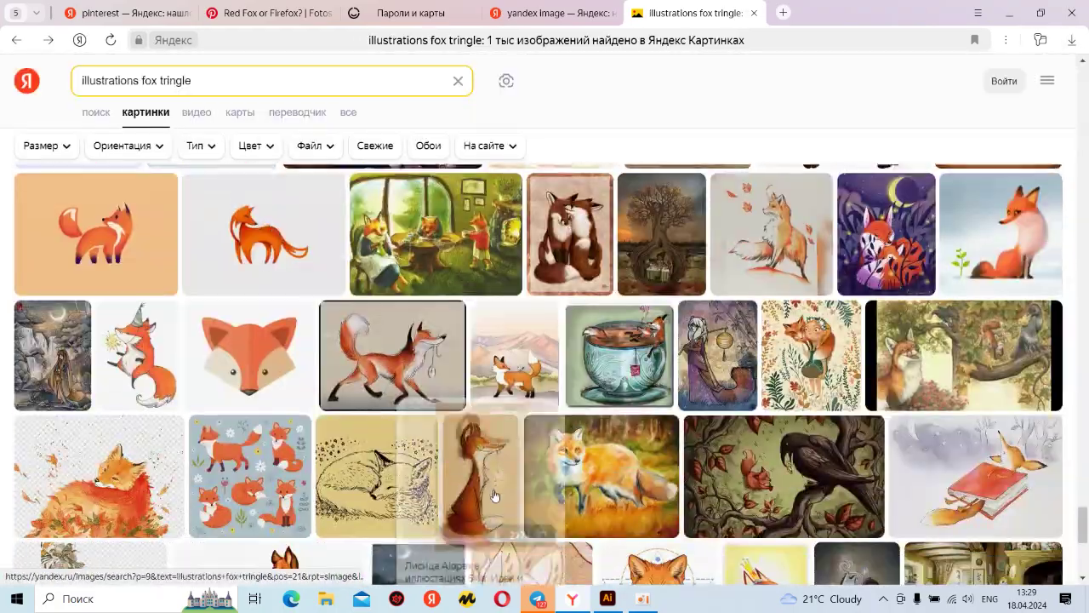
{"action": "scroll", "coordinate": [493, 496], "scroll_direction": "down", "scroll_amount": 2}
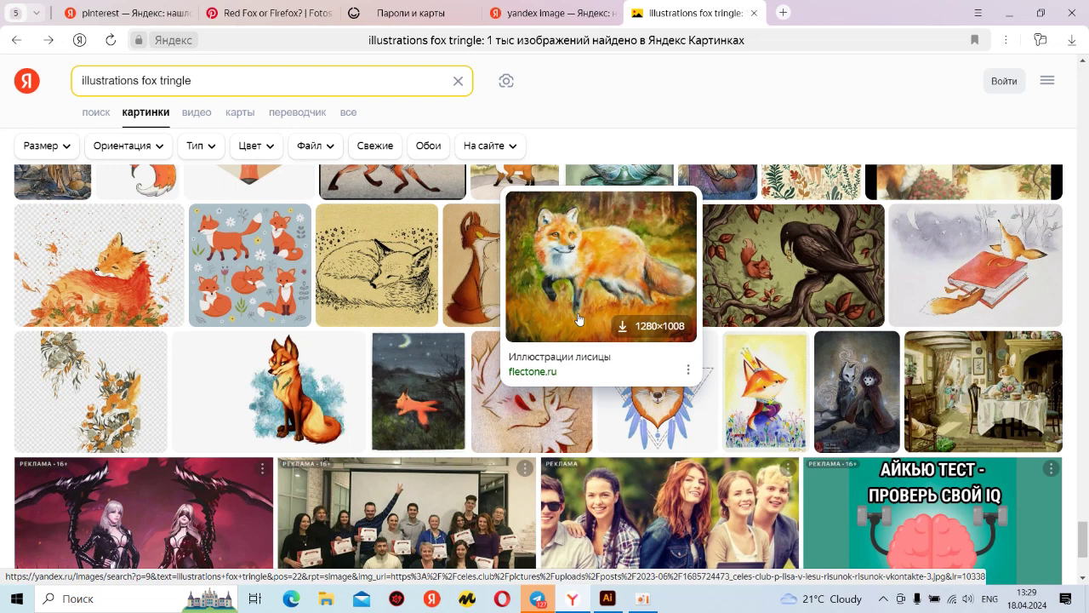
{"action": "scroll", "coordinate": [588, 323], "scroll_direction": "down", "scroll_amount": 5}
{"action": "scroll", "coordinate": [587, 328], "scroll_direction": "down", "scroll_amount": 5}
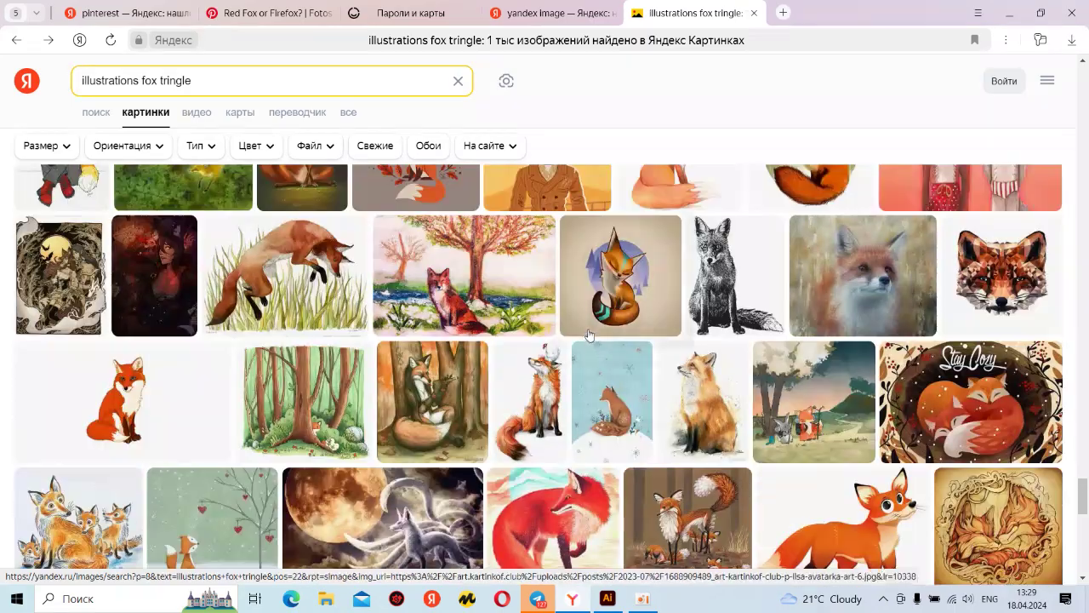
{"action": "scroll", "coordinate": [589, 331], "scroll_direction": "down", "scroll_amount": 5}
{"action": "scroll", "coordinate": [589, 330], "scroll_direction": "up", "scroll_amount": 4}
{"action": "scroll", "coordinate": [589, 330], "scroll_direction": "up", "scroll_amount": 3}
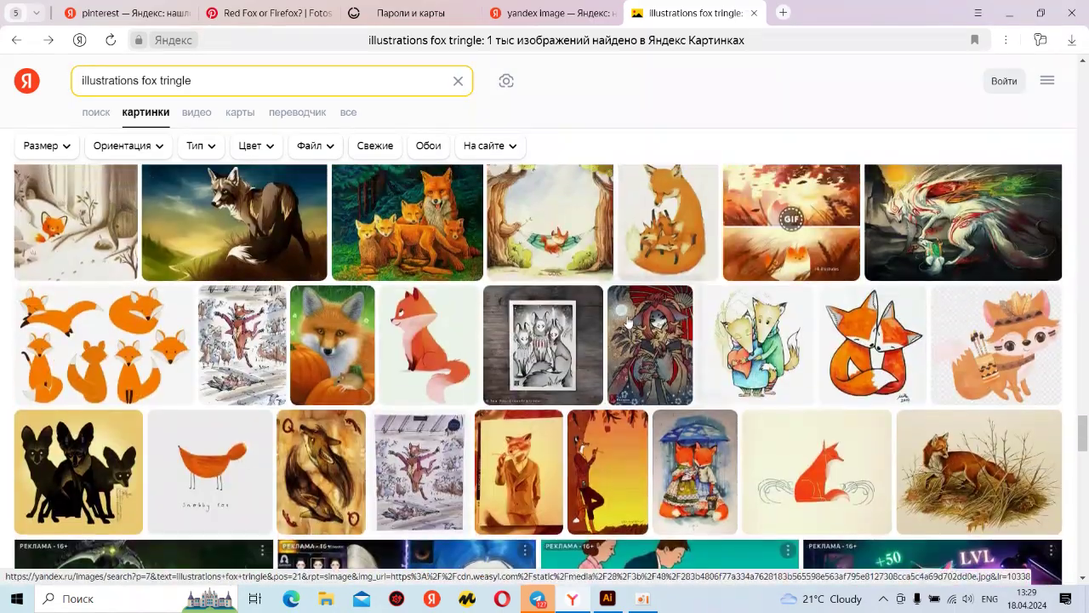
{"action": "scroll", "coordinate": [609, 326], "scroll_direction": "down", "scroll_amount": 8}
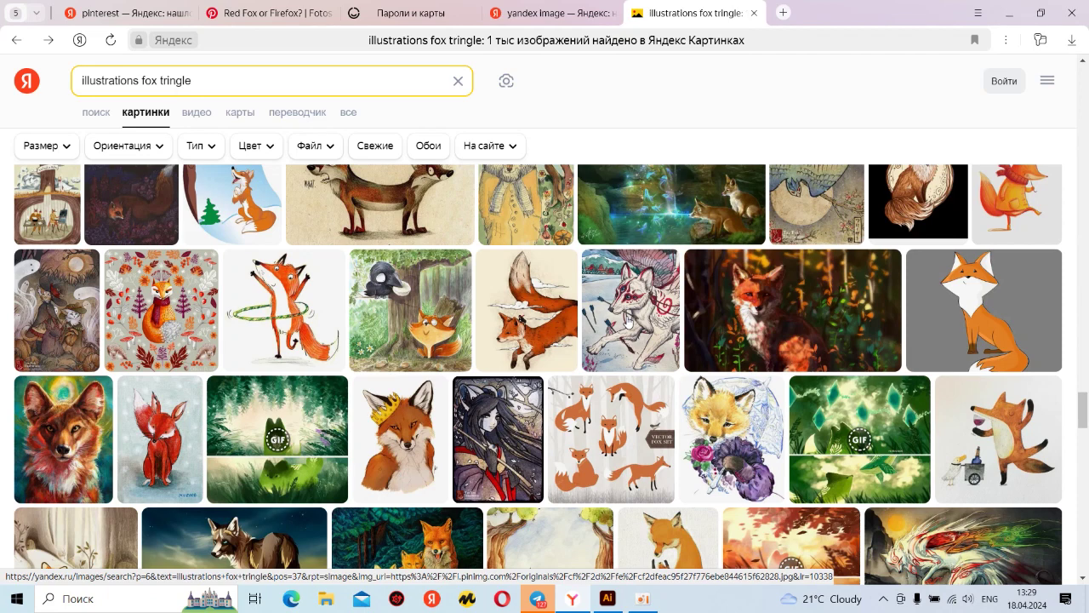
- Back in the fox document, nudge the ear's triangle mesh left and down into place, then deselect
{"action": "left_click", "coordinate": [607, 598]}
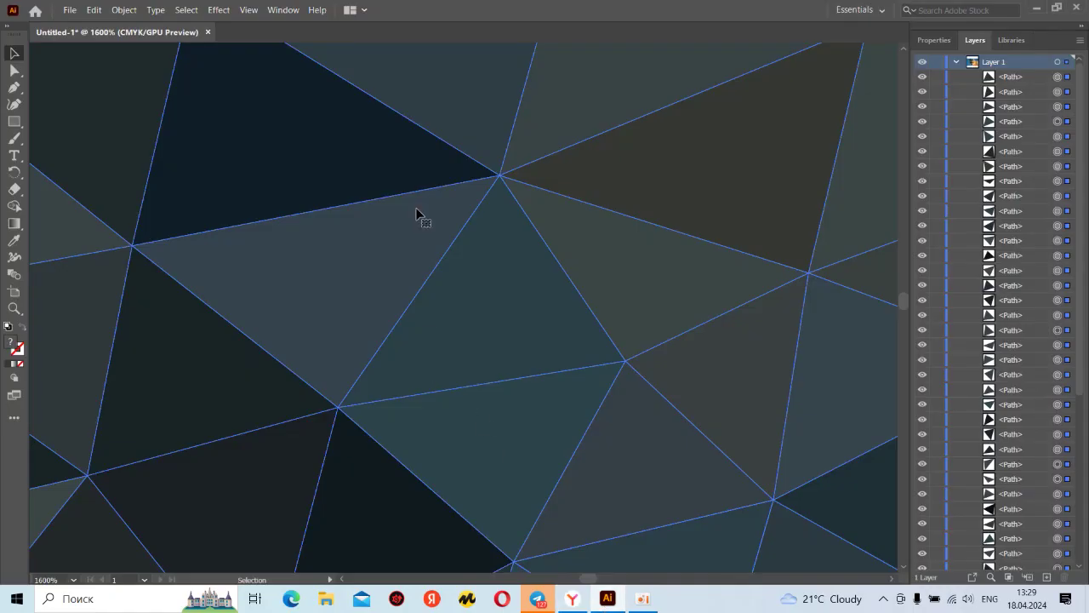
{"action": "scroll", "coordinate": [417, 213], "scroll_direction": "down", "scroll_amount": 3}
{"action": "scroll", "coordinate": [442, 177], "scroll_direction": "down", "scroll_amount": 3}
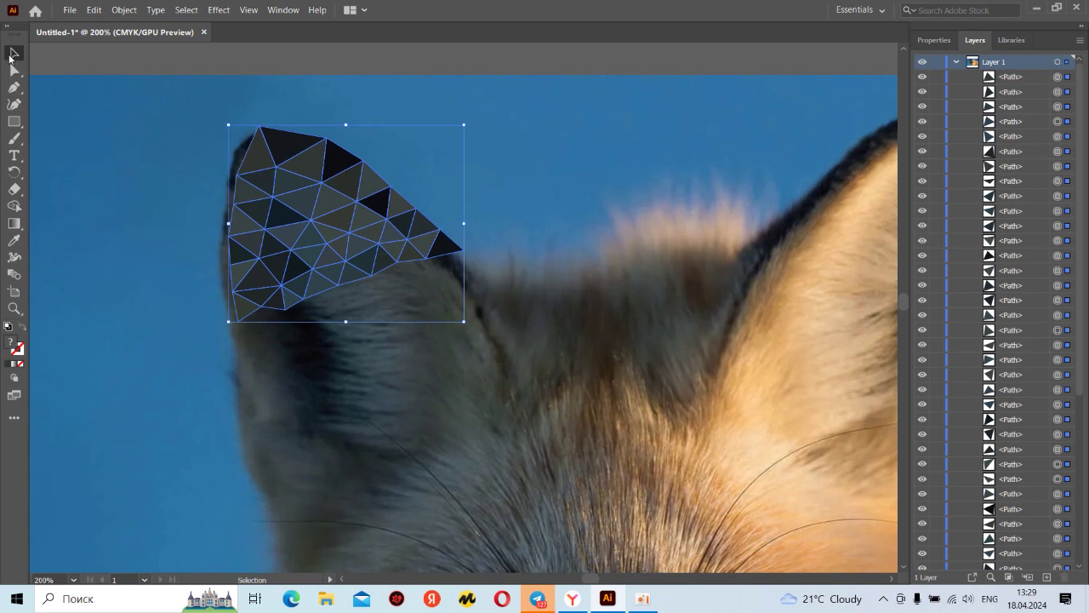
{"action": "key", "text": "Left"}
{"action": "key", "text": "Left"}
{"action": "key", "text": "Left"}
{"action": "key", "text": "Down"}
{"action": "key", "text": "Down"}
{"action": "key", "text": "Down"}
{"action": "left_click", "coordinate": [475, 136]}
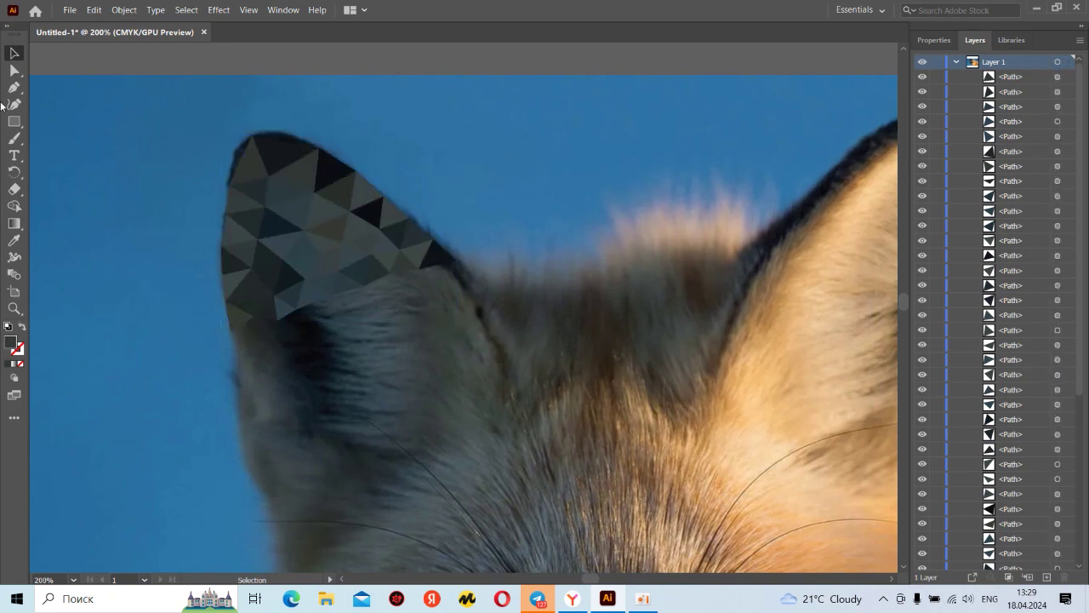
- Pan the view and Pen-draw a closed triangle left of the photo
{"action": "left_click", "coordinate": [13, 87]}
{"action": "left_click_drag", "start_coordinate": [109, 198], "coordinate": [754, 178]}
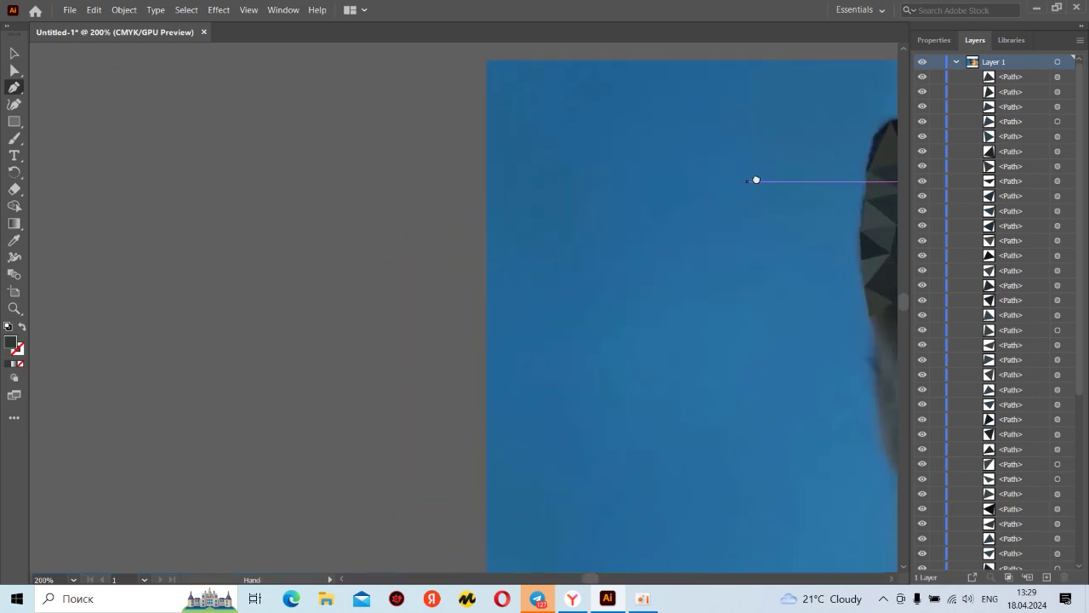
{"action": "left_click_drag", "start_coordinate": [180, 149], "coordinate": [418, 173]}
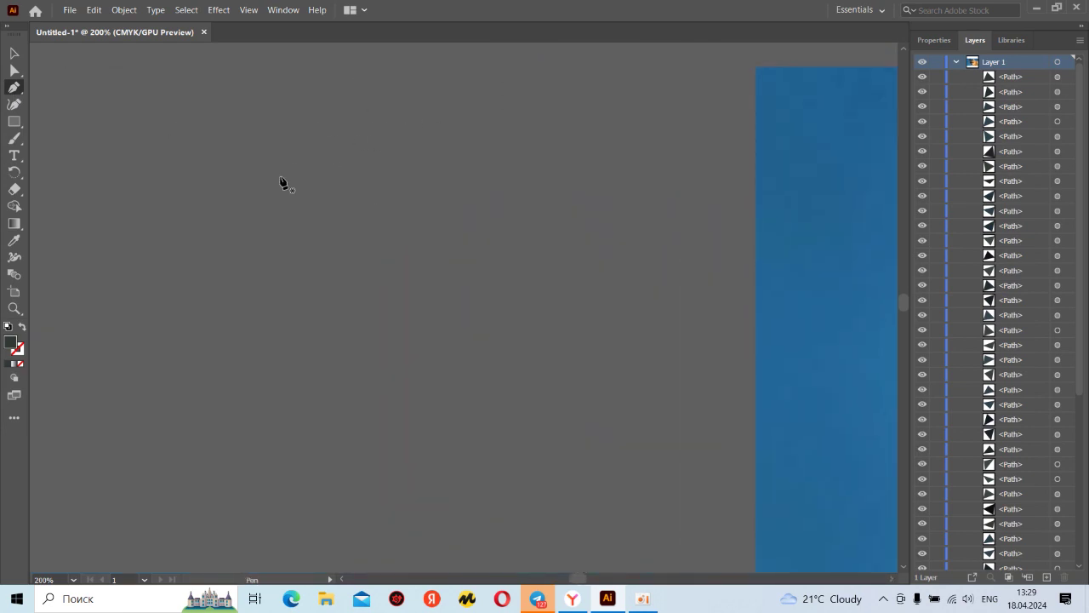
{"action": "left_click", "coordinate": [370, 83]}
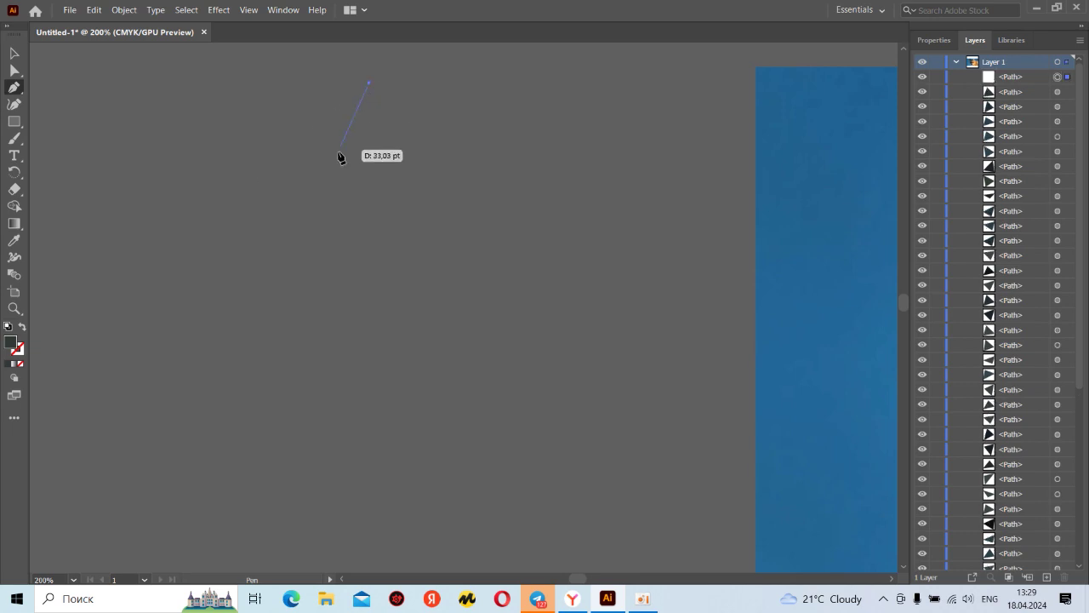
{"action": "left_click", "coordinate": [333, 154]}
{"action": "left_click", "coordinate": [433, 157]}
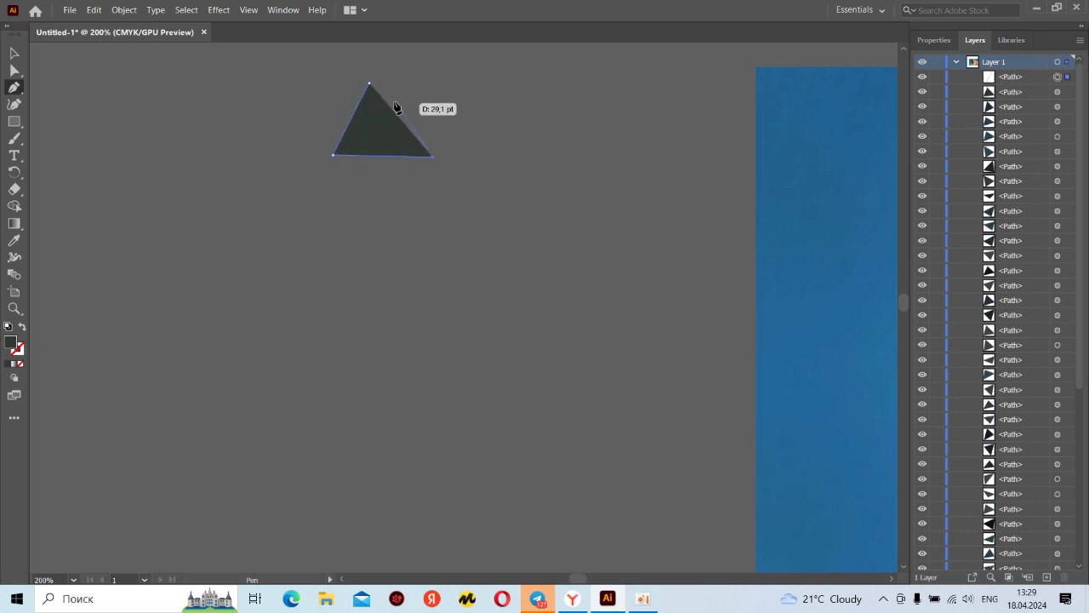
{"action": "left_click", "coordinate": [369, 83]}
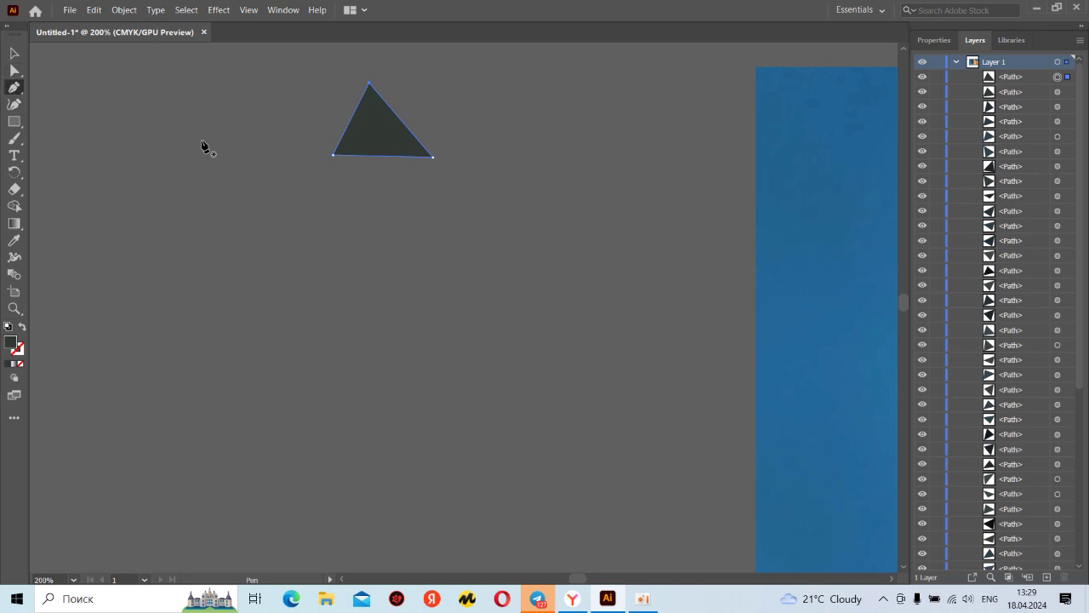
{"action": "left_click", "coordinate": [369, 82]}
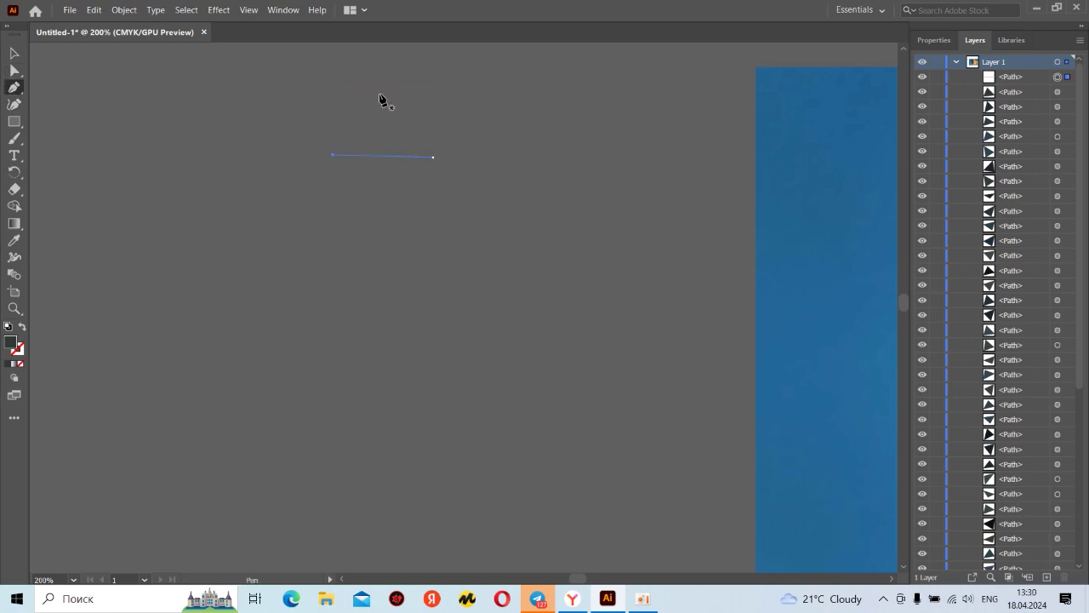
{"action": "key", "text": "ctrl+z"}
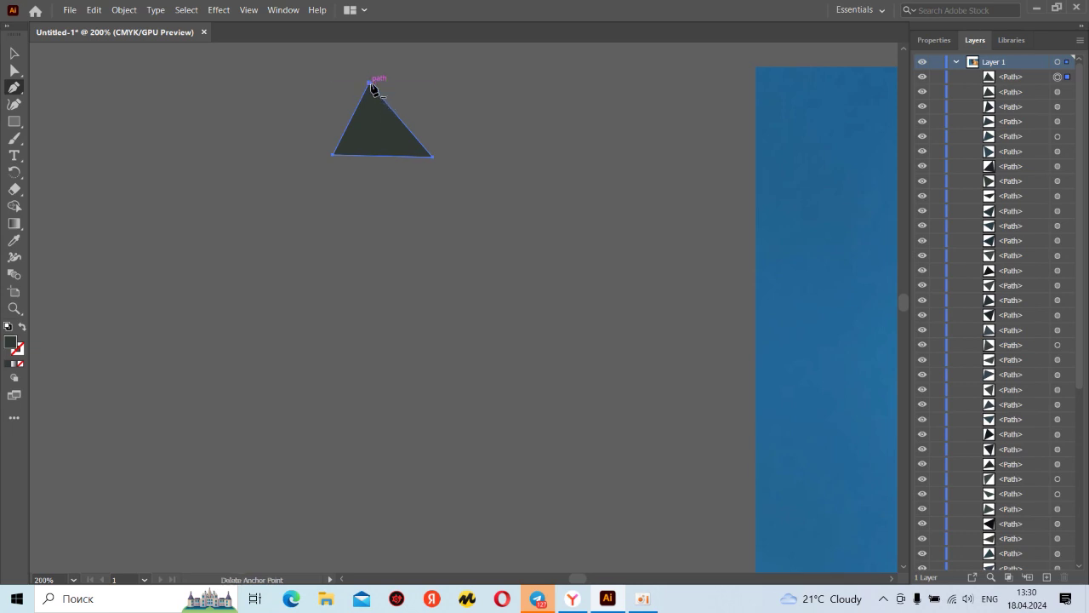
- Draw an adjoining triangle sharing the first's apex and bottom-right corner, filled with the photo's blue
{"action": "left_click", "coordinate": [370, 82]}
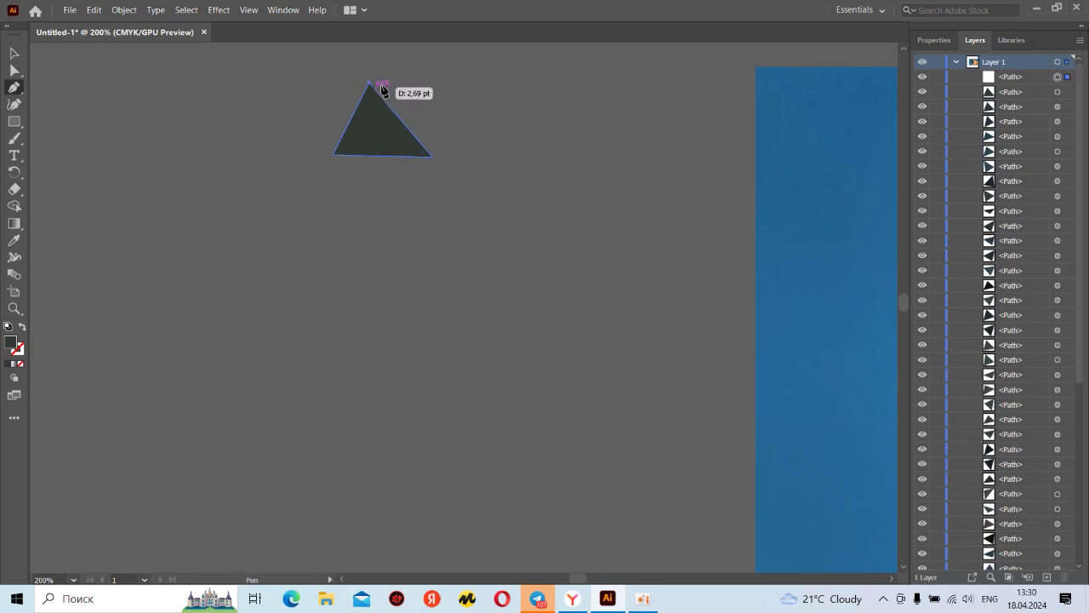
{"action": "left_click", "coordinate": [434, 87]}
{"action": "left_click", "coordinate": [433, 156]}
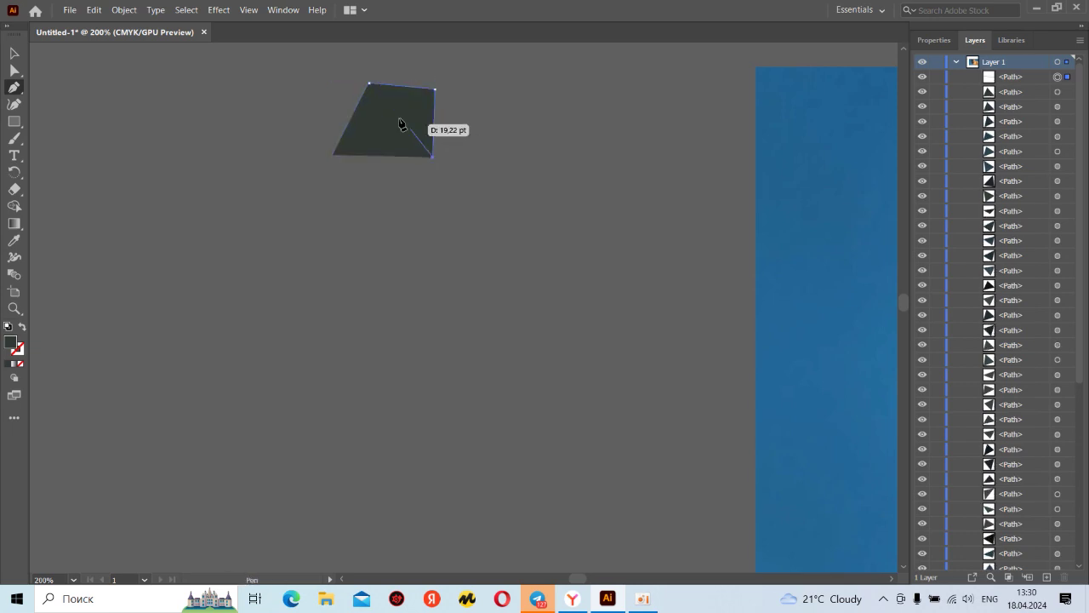
{"action": "left_click", "coordinate": [370, 82]}
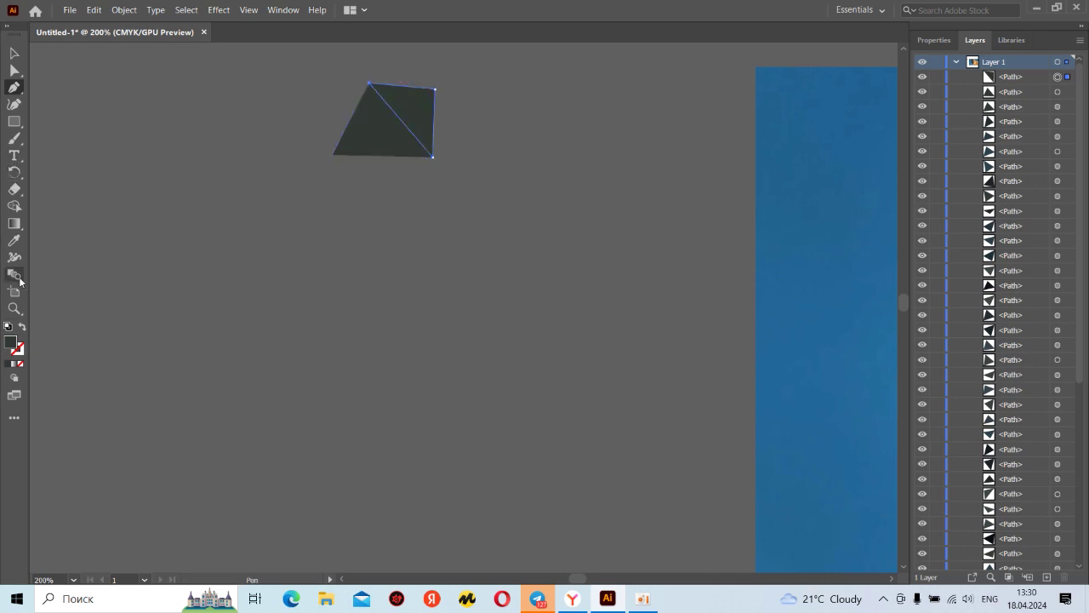
{"action": "left_click", "coordinate": [19, 325]}
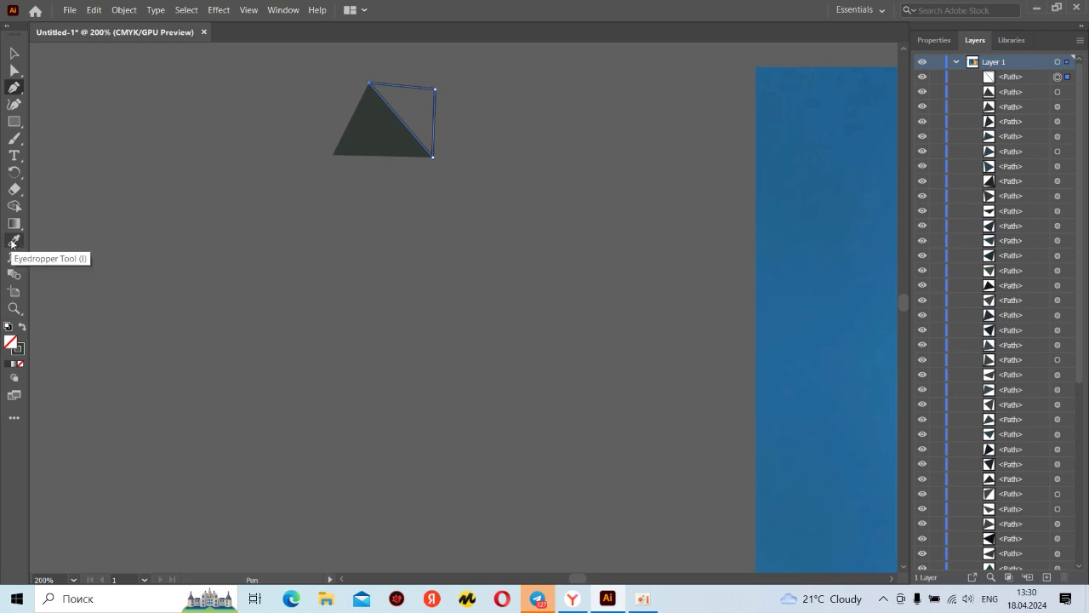
{"action": "left_click", "coordinate": [12, 242]}
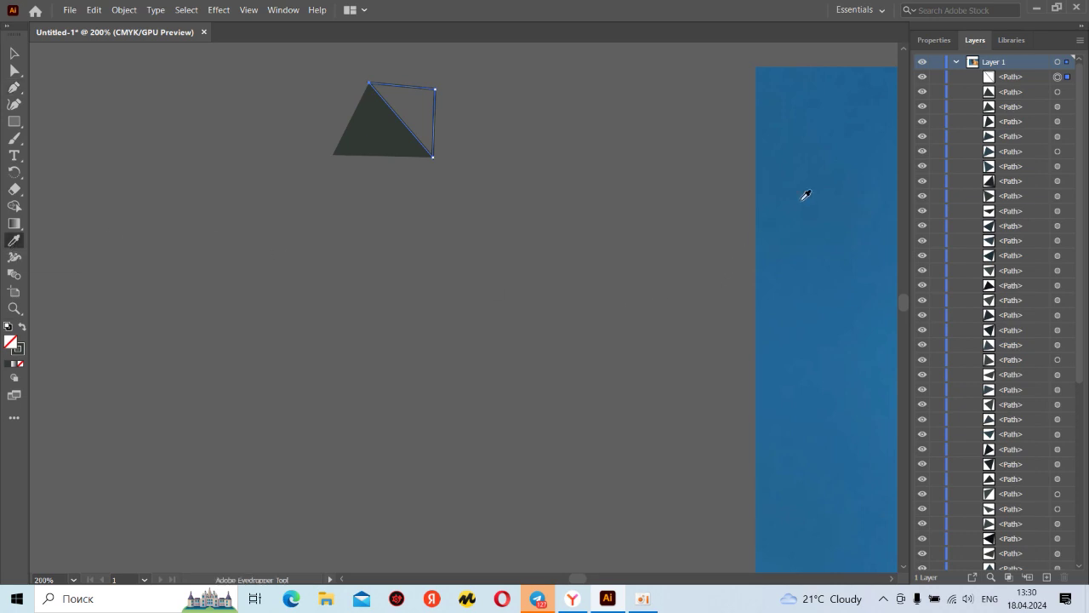
{"action": "left_click", "coordinate": [819, 145]}
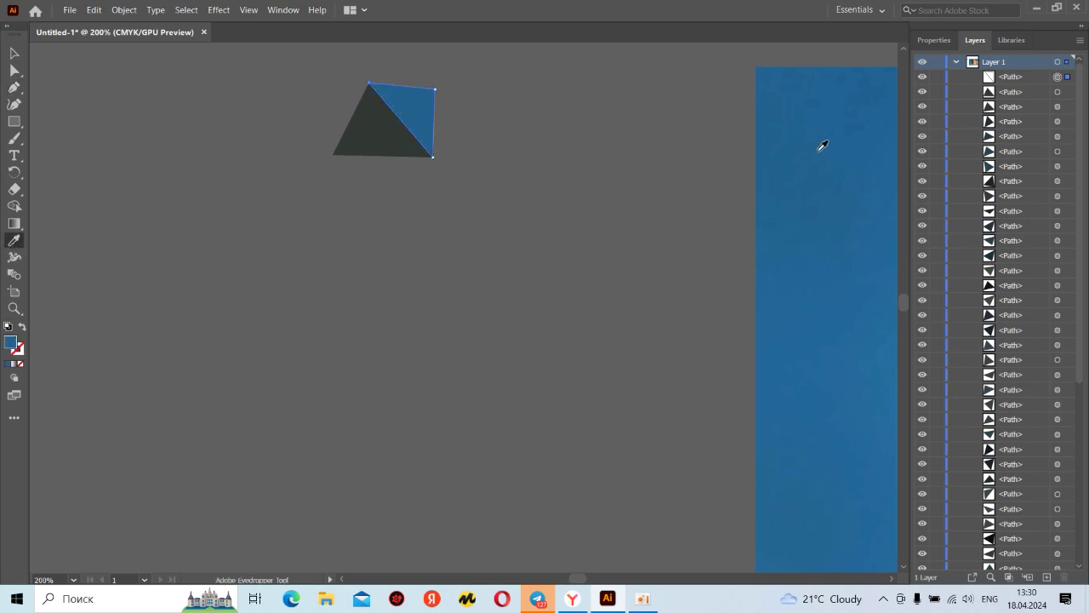
- Marquee-select both triangles, then select only the dark triangle
{"action": "left_click", "coordinate": [14, 53]}
{"action": "left_click", "coordinate": [303, 181]}
{"action": "left_click_drag", "start_coordinate": [240, 50], "coordinate": [562, 211]}
{"action": "left_click", "coordinate": [562, 211]}
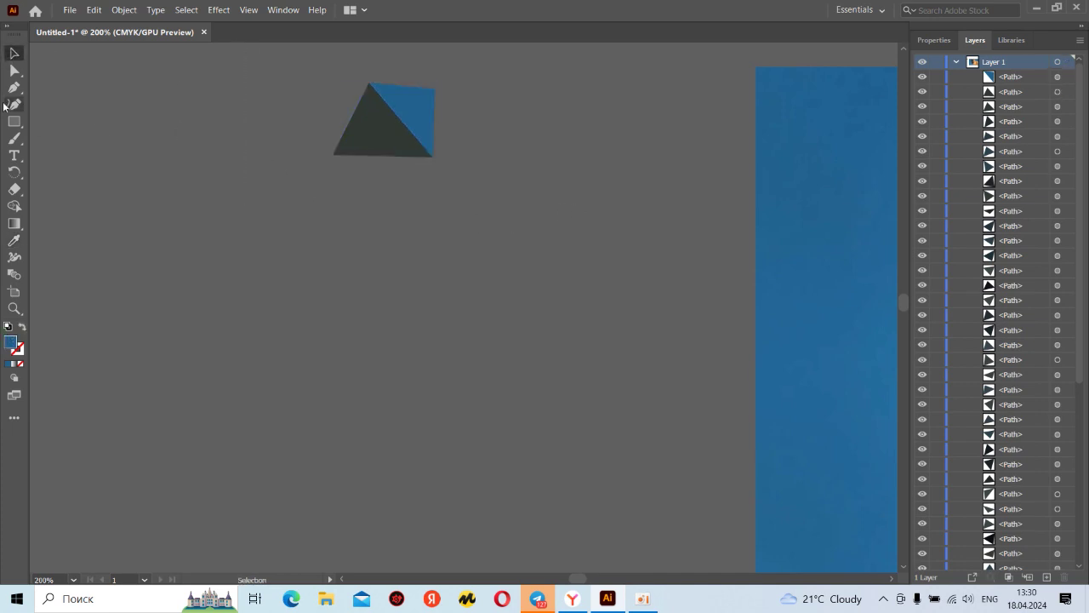
{"action": "left_click", "coordinate": [349, 146]}
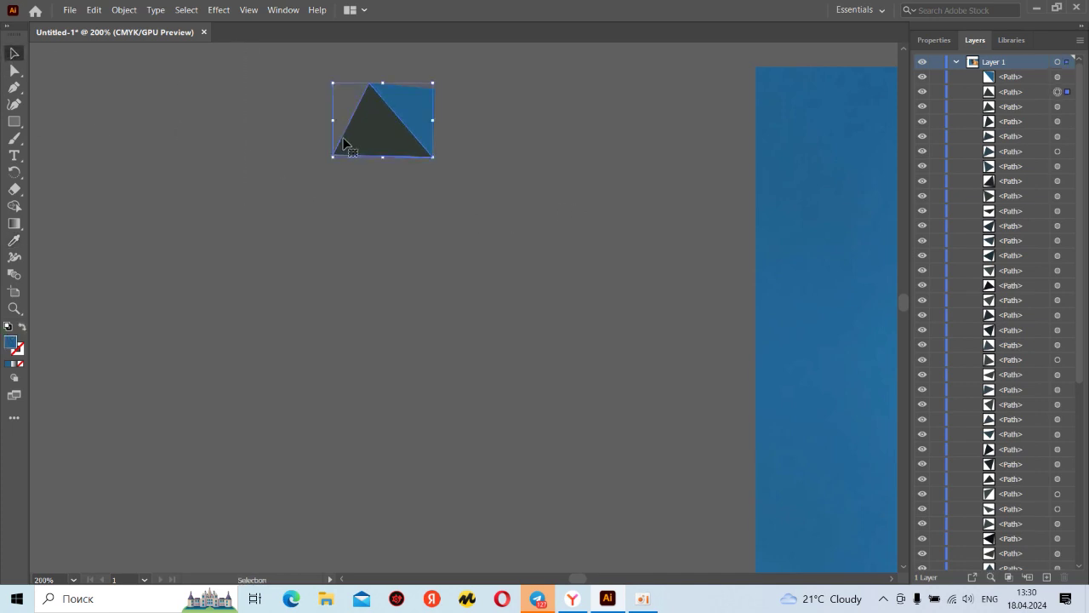
- Pen-draw a larger closed triangle at the upper left
{"action": "left_click", "coordinate": [520, 148]}
{"action": "left_click", "coordinate": [7, 89]}
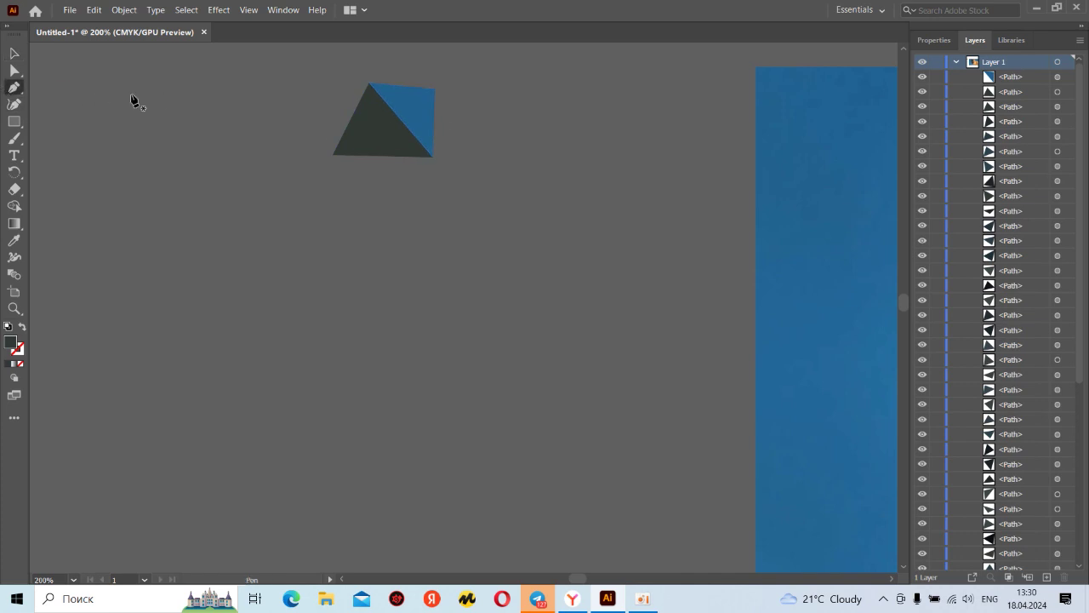
{"action": "left_click", "coordinate": [170, 90]}
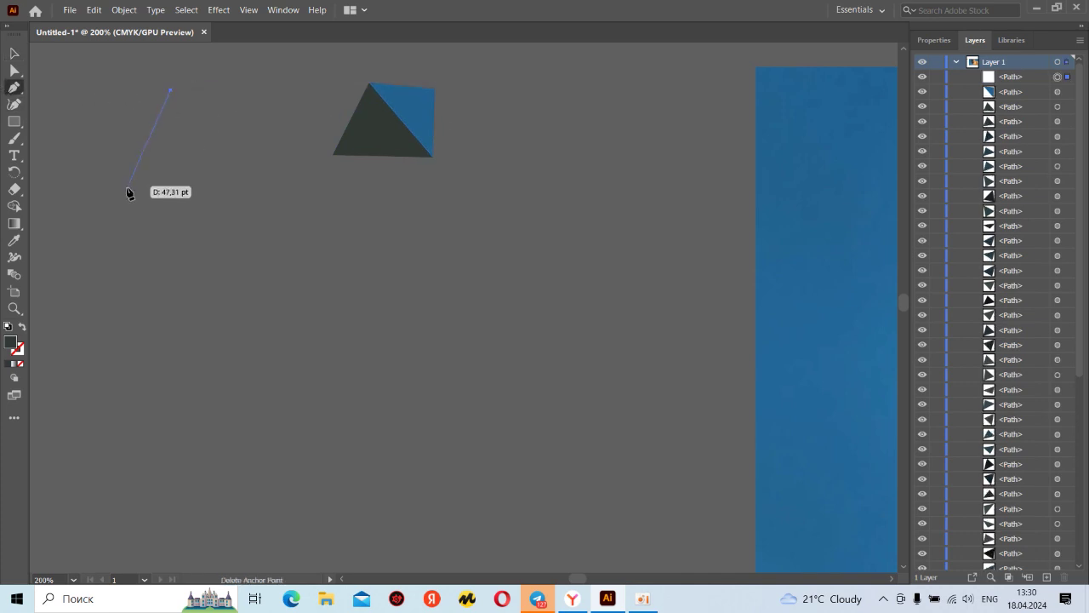
{"action": "left_click", "coordinate": [126, 189]}
{"action": "left_click", "coordinate": [262, 191]}
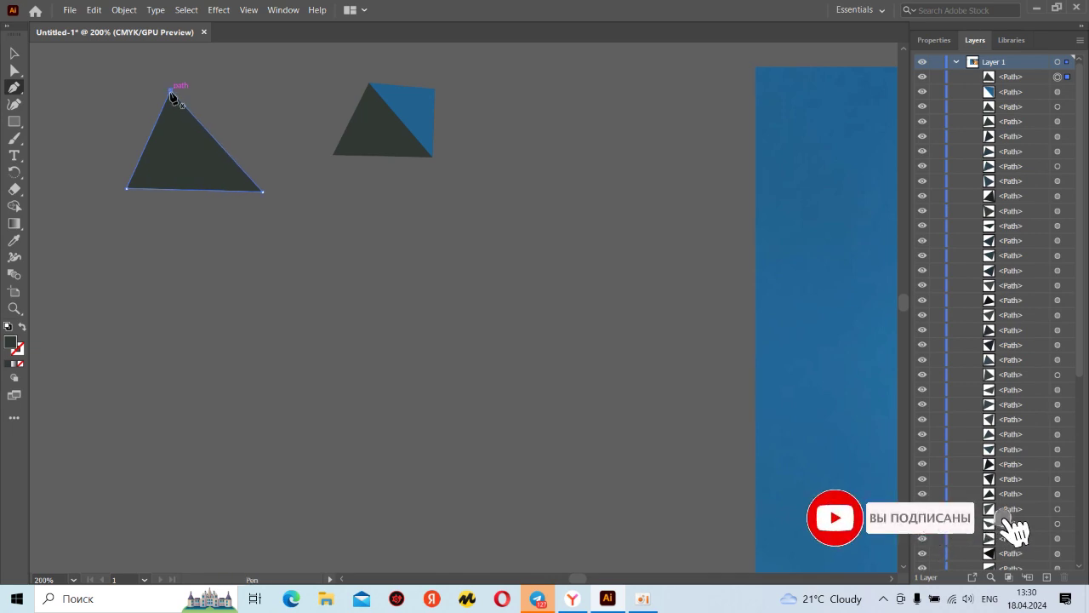
{"action": "left_click", "coordinate": [170, 91]}
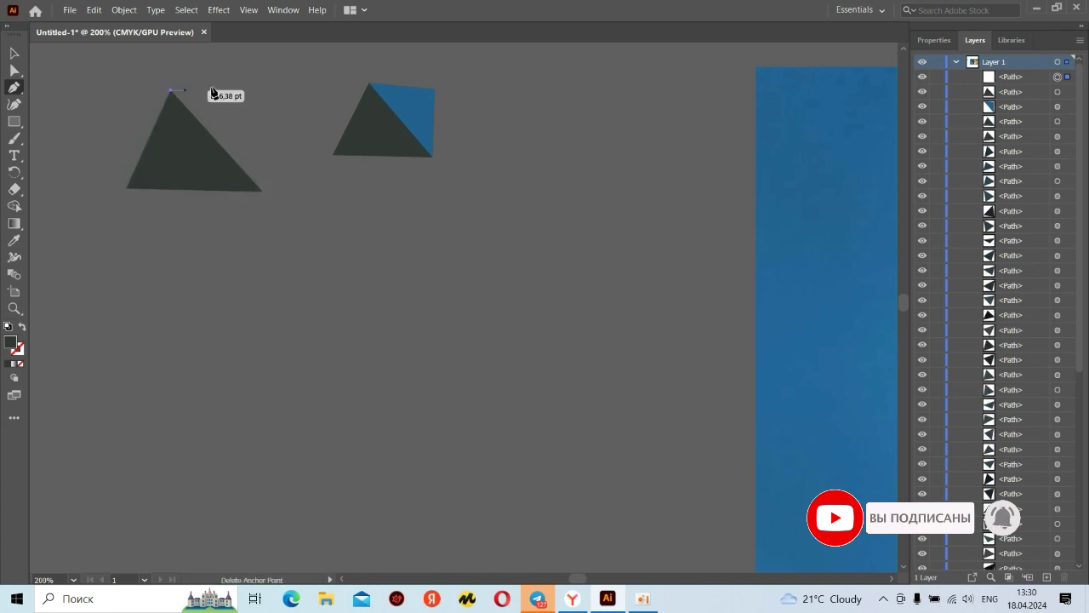
- Add an adjoining right triangle and fill it with blue sampled from the photo
{"action": "left_click", "coordinate": [286, 97]}
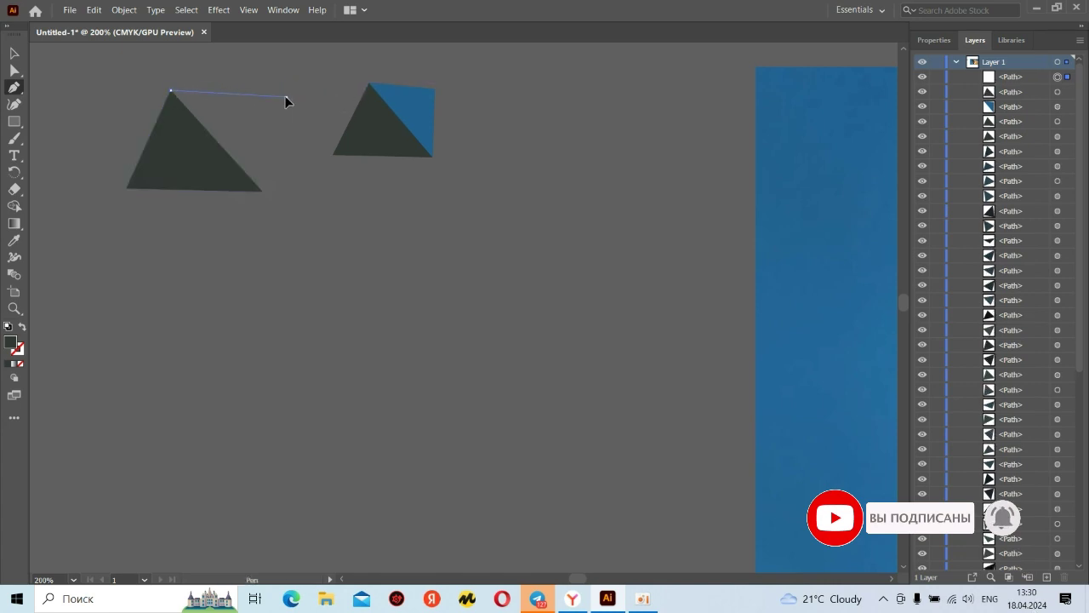
{"action": "left_click", "coordinate": [262, 191]}
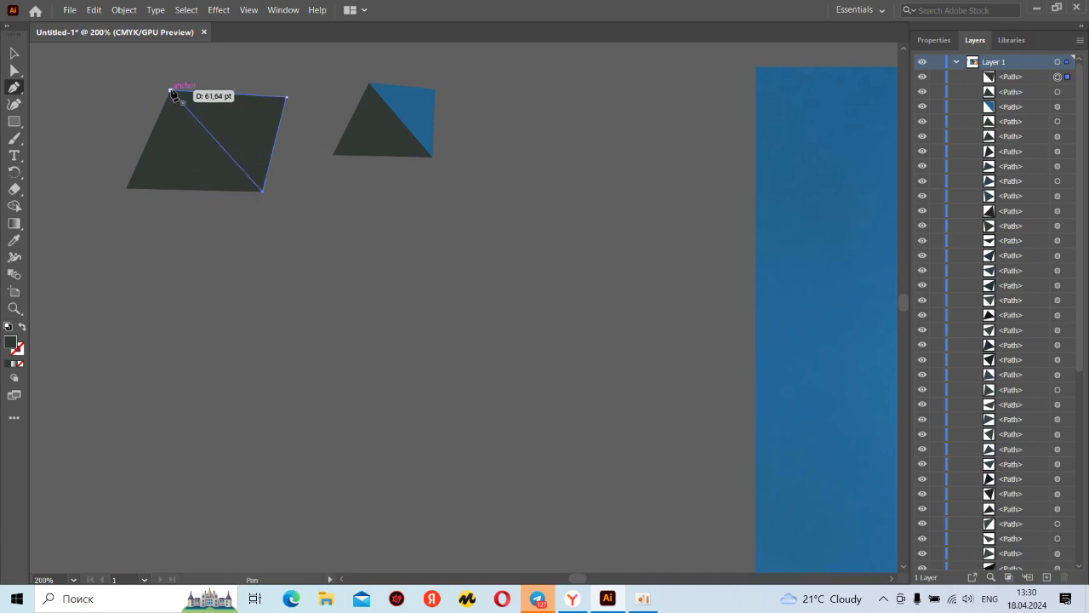
{"action": "left_click", "coordinate": [171, 91]}
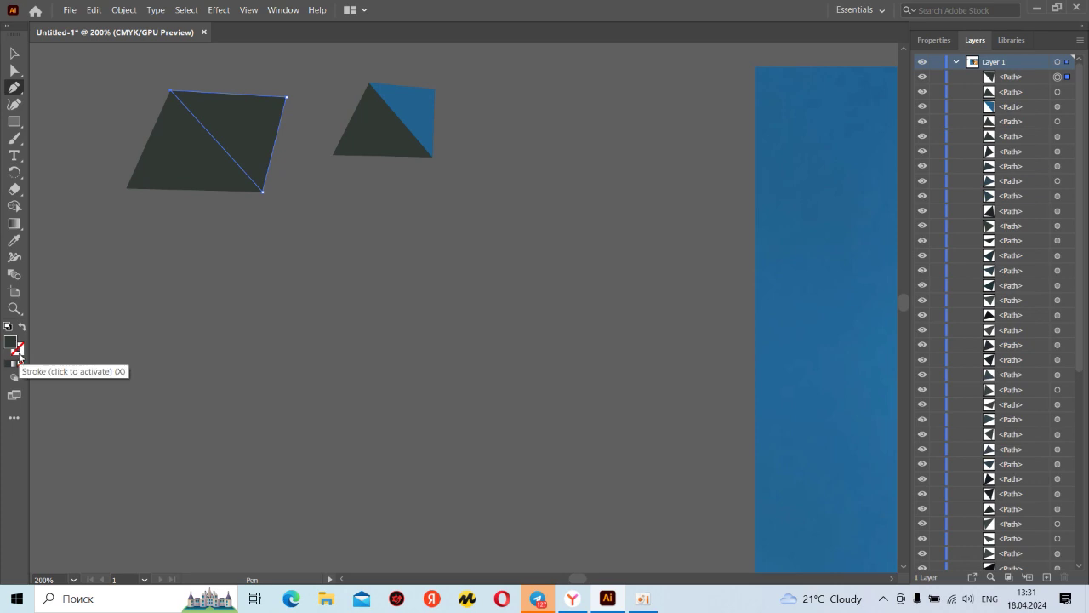
{"action": "left_click", "coordinate": [18, 356]}
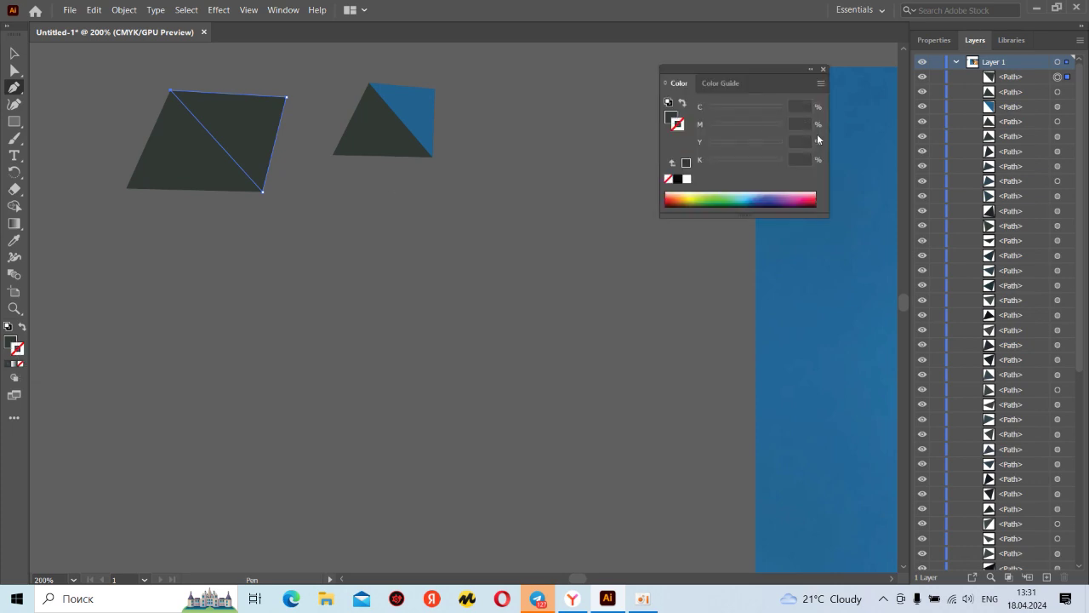
{"action": "left_click", "coordinate": [824, 69]}
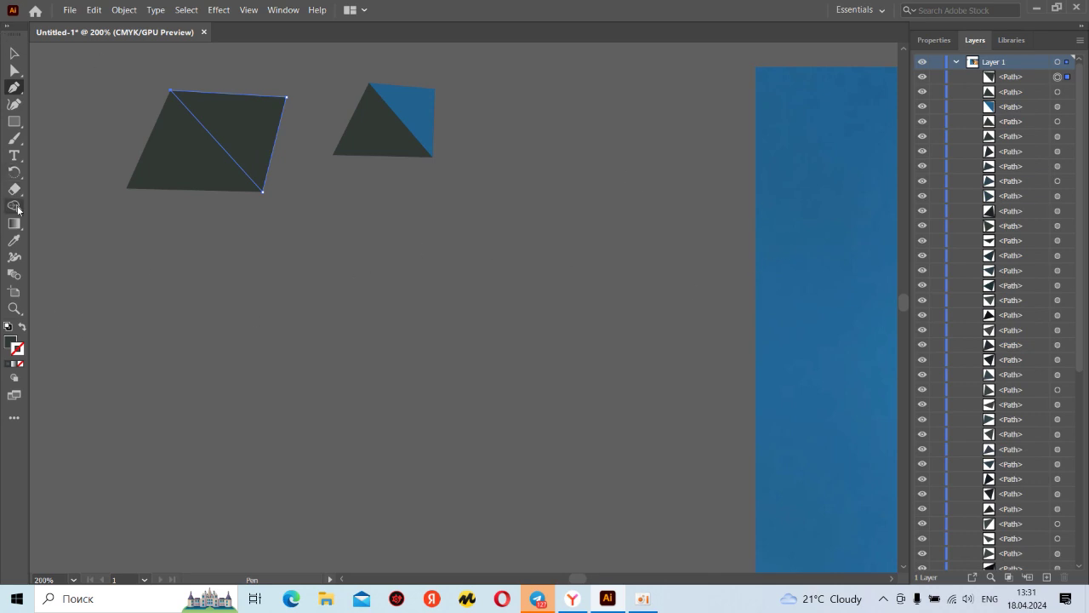
{"action": "left_click", "coordinate": [15, 247]}
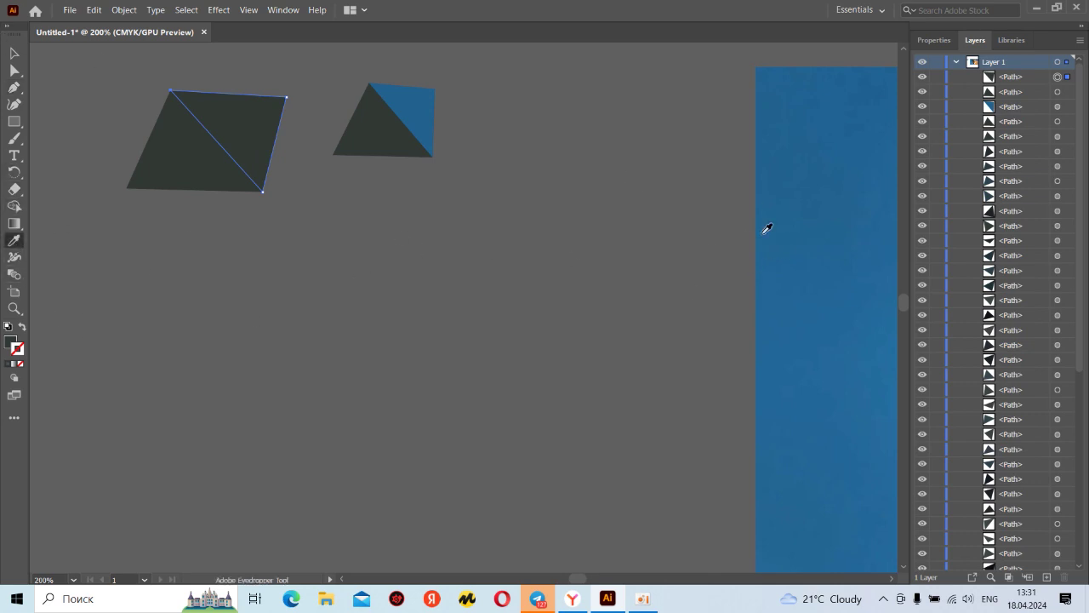
{"action": "left_click", "coordinate": [817, 196]}
- Deselect the blue triangle, then marquee-select both triangle pairs
{"action": "left_click", "coordinate": [15, 53]}
{"action": "left_click", "coordinate": [82, 100]}
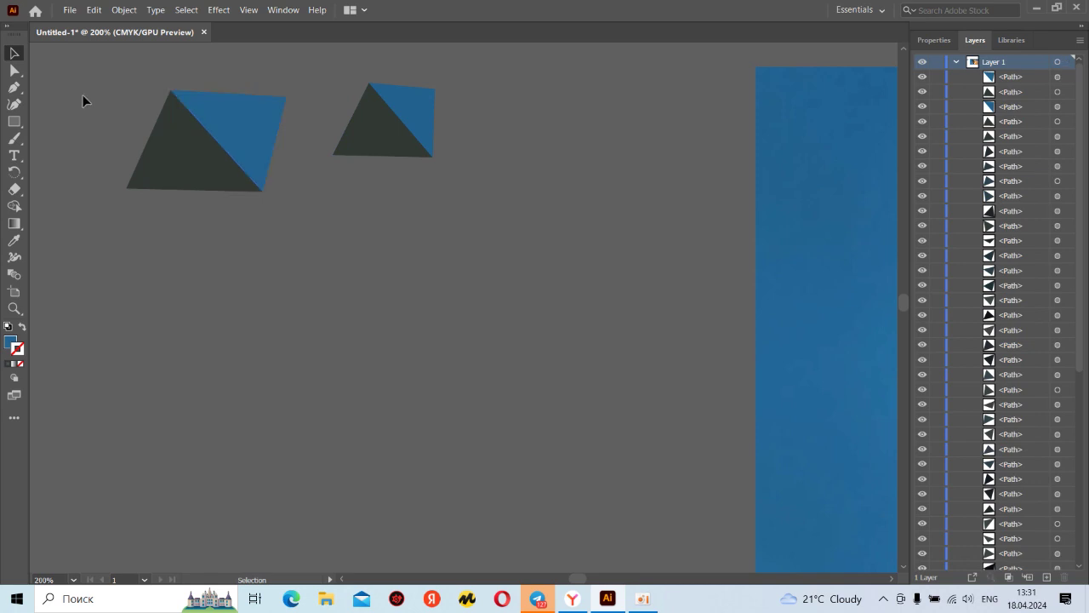
{"action": "left_click_drag", "start_coordinate": [149, 127], "coordinate": [634, 307]}
- Delete the four practice triangles, zoom out, unlock the Image layer and select the fox photo
{"action": "key", "text": "Delete"}
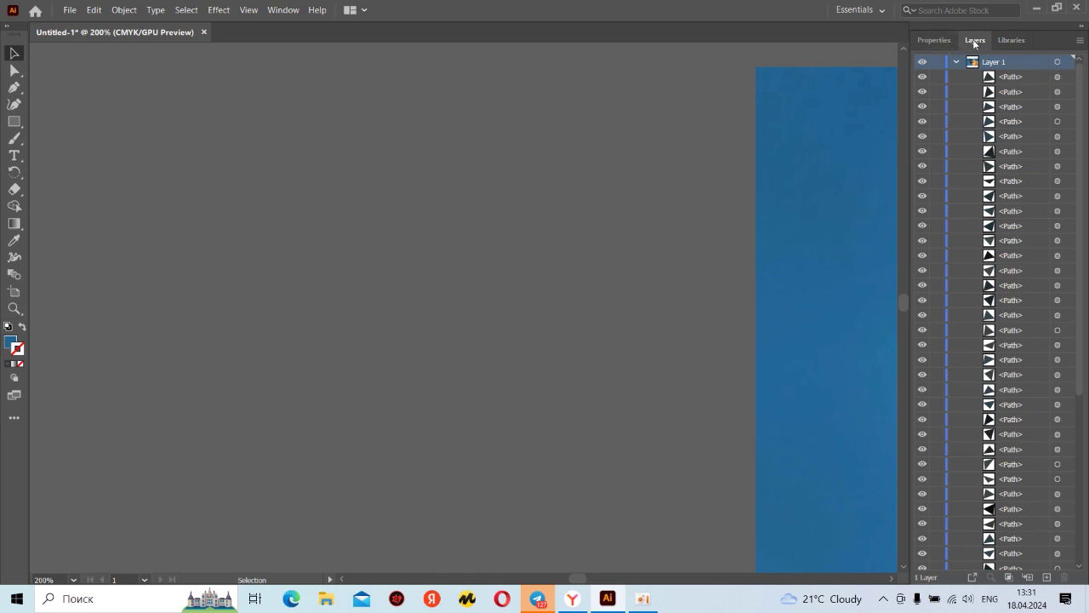
{"action": "scroll", "coordinate": [1049, 390], "scroll_direction": "down", "scroll_amount": 5}
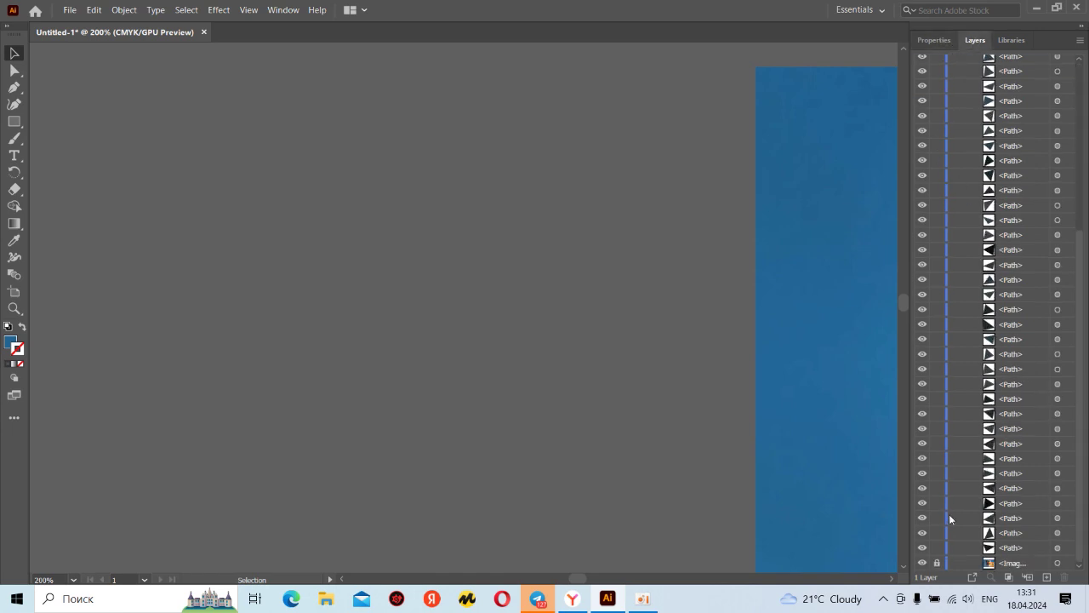
{"action": "scroll", "coordinate": [683, 461], "scroll_direction": "down", "scroll_amount": 5}
{"action": "left_click_drag", "start_coordinate": [682, 460], "coordinate": [459, 250]}
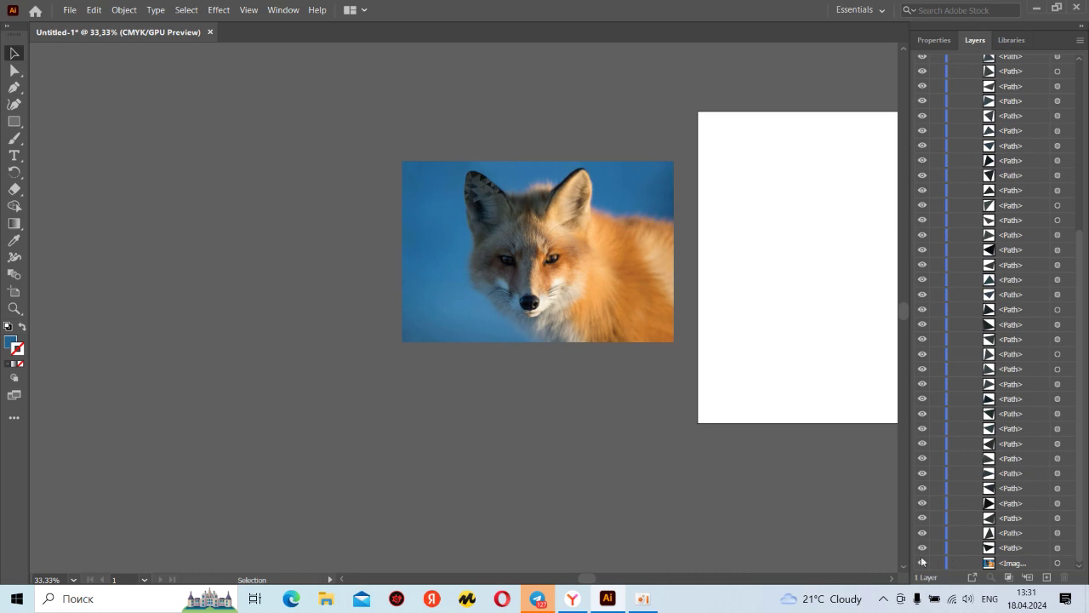
{"action": "left_click", "coordinate": [529, 268]}
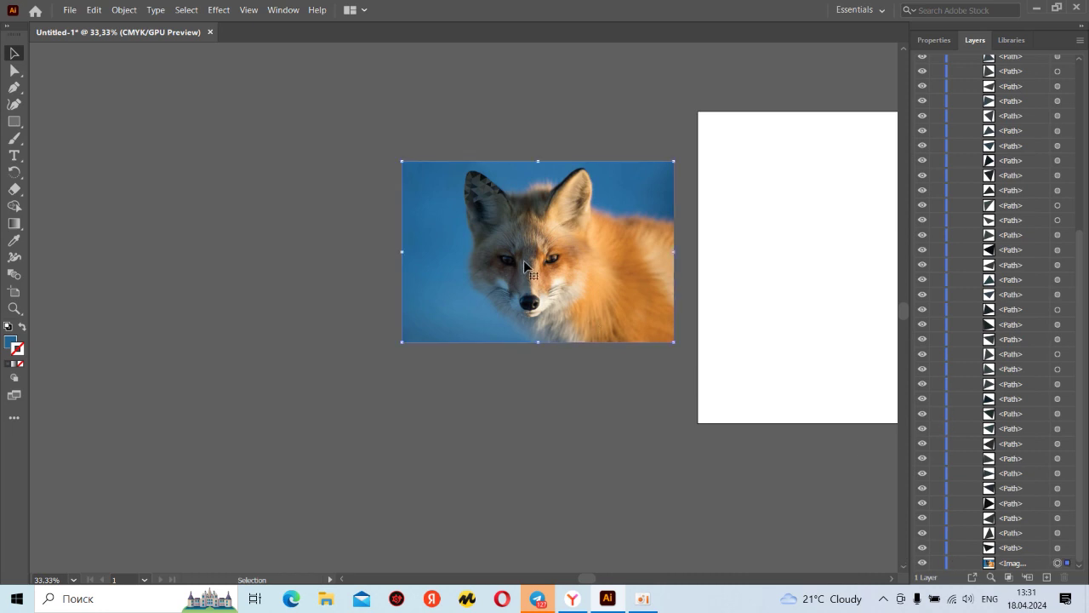